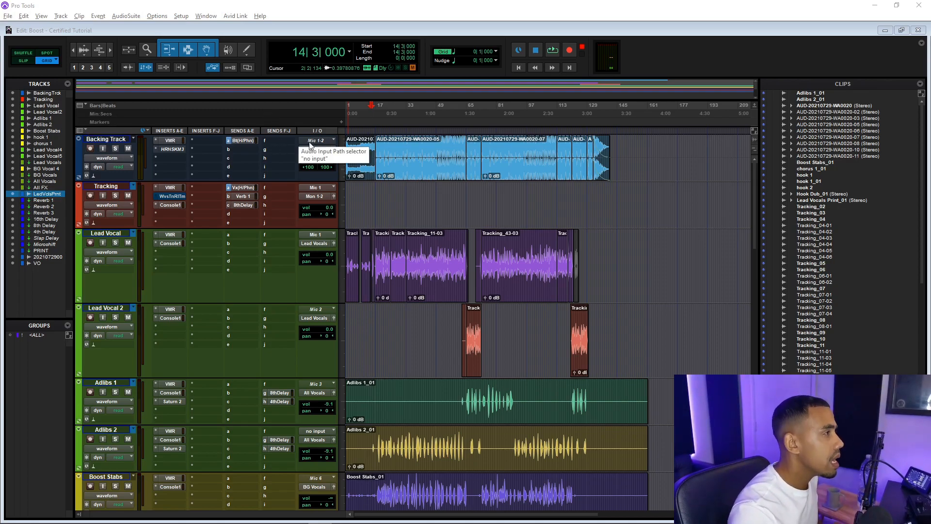
# Play the session from around bar 13 and stop playback
pyautogui.click(370, 131)
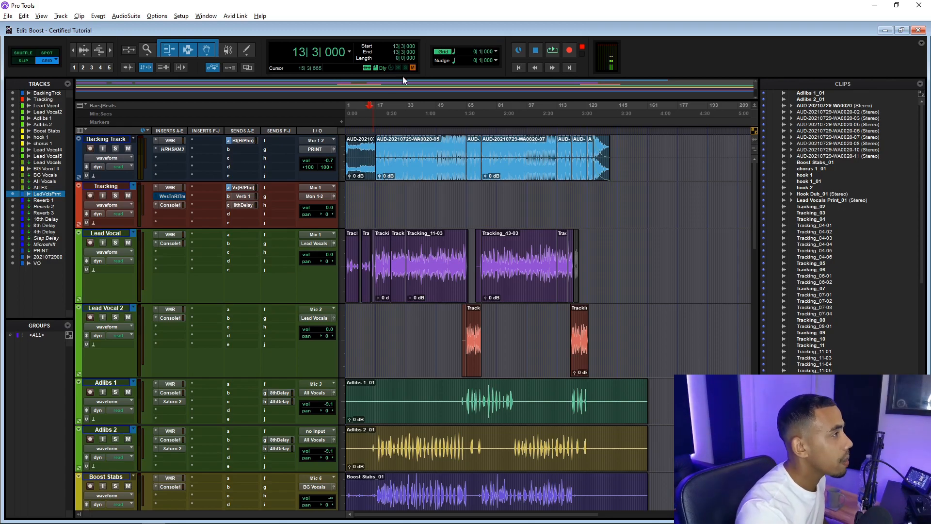
pyautogui.press('space')
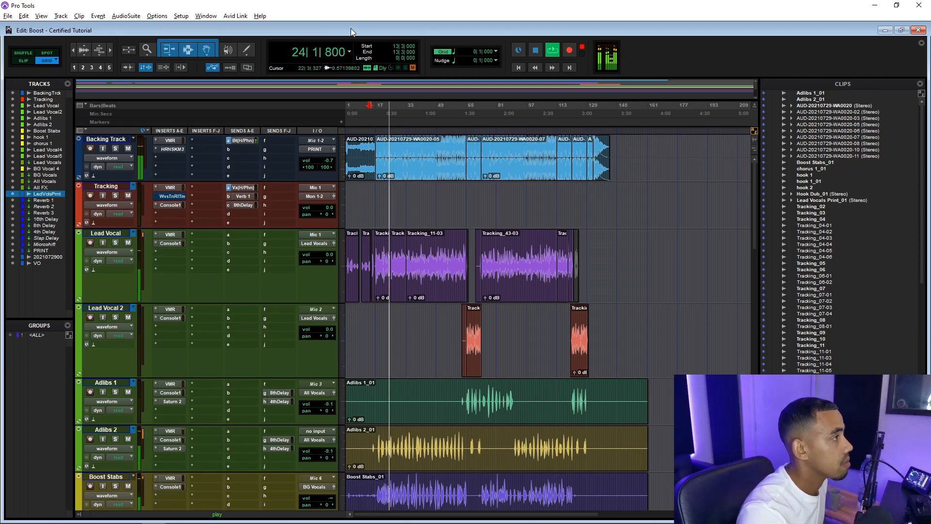
pyautogui.click(369, 192)
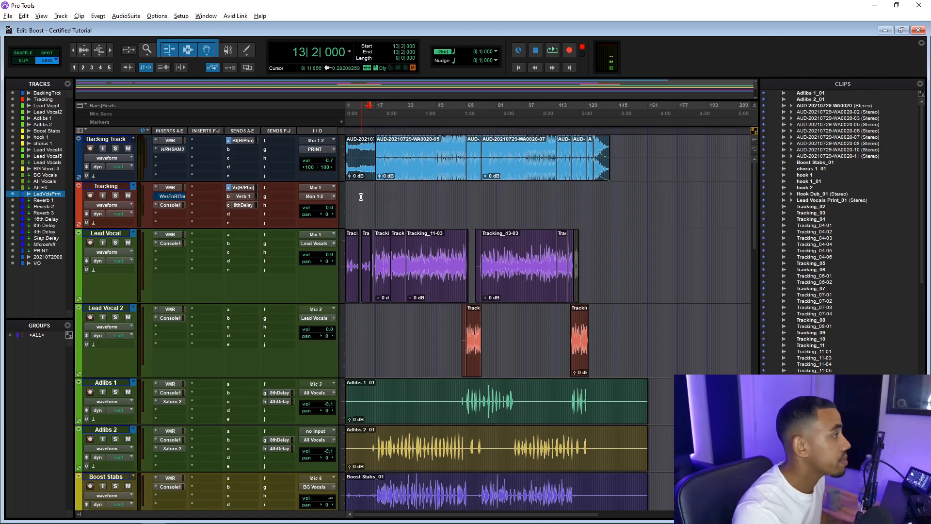
# Open the Tracking track's VMR and Console 1 inserts to inspect them, then close the plugin window
pyautogui.click(179, 189)
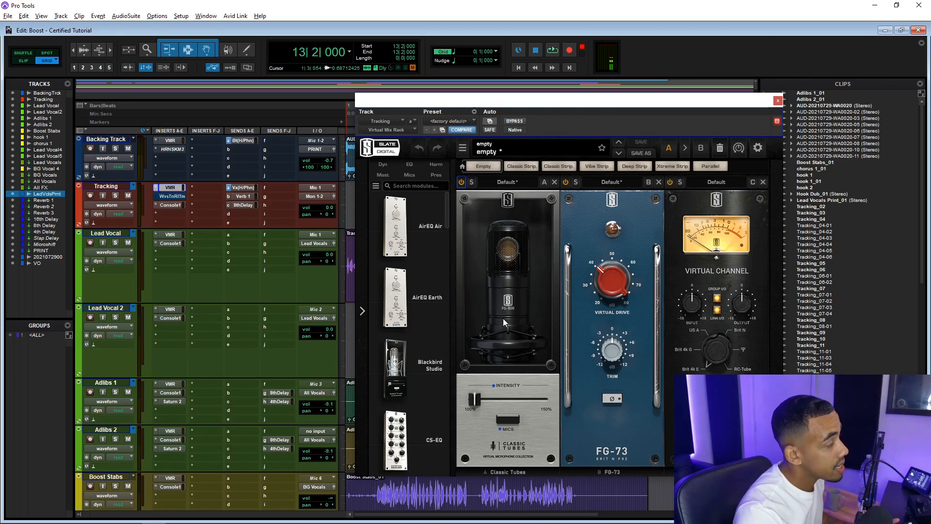
pyautogui.click(170, 205)
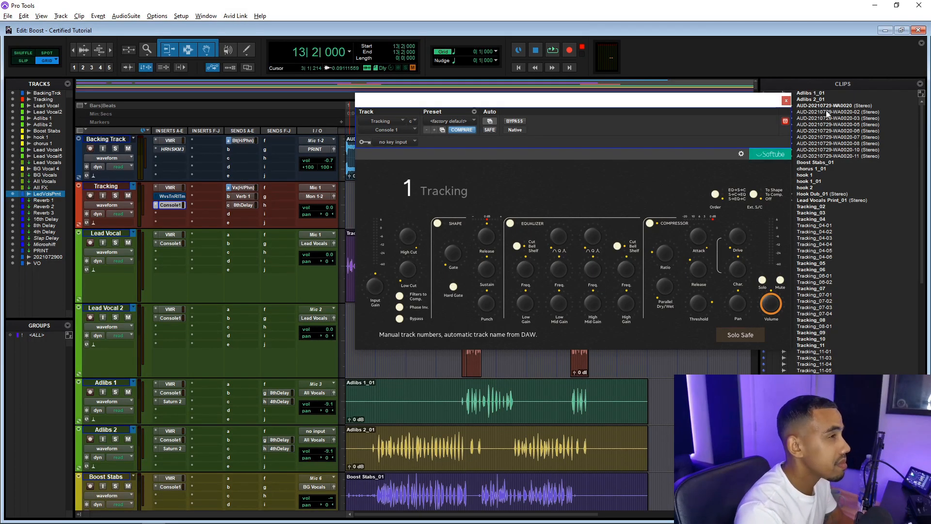
pyautogui.click(786, 101)
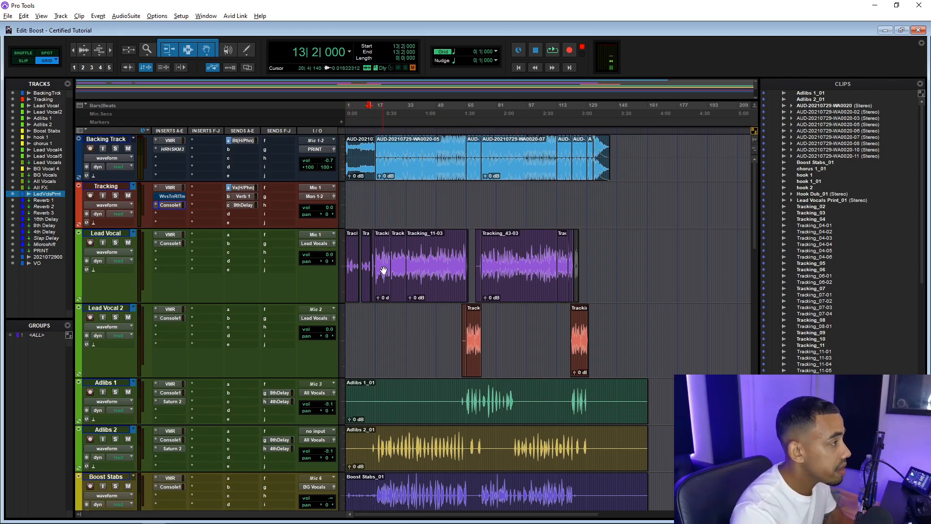
# Scroll through the session's tracks to review the track layout
pyautogui.scroll(-1, 232, 275)
pyautogui.scroll(1, 231, 275)
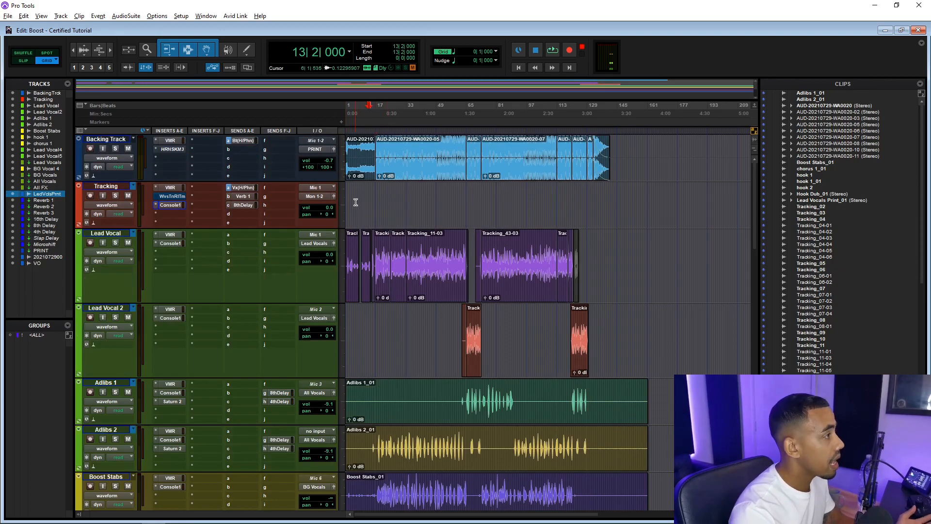
pyautogui.scroll(-3, 378, 210)
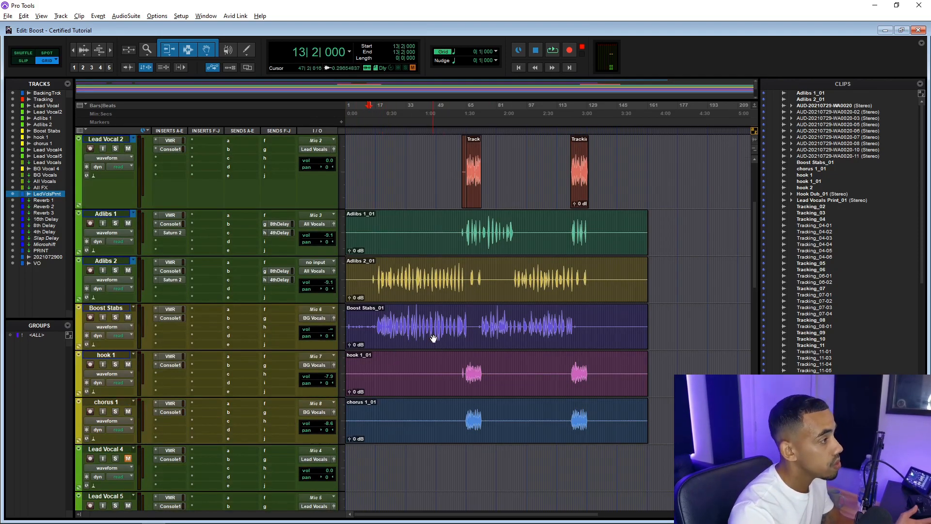
pyautogui.scroll(2, 432, 330)
pyautogui.scroll(1, 433, 322)
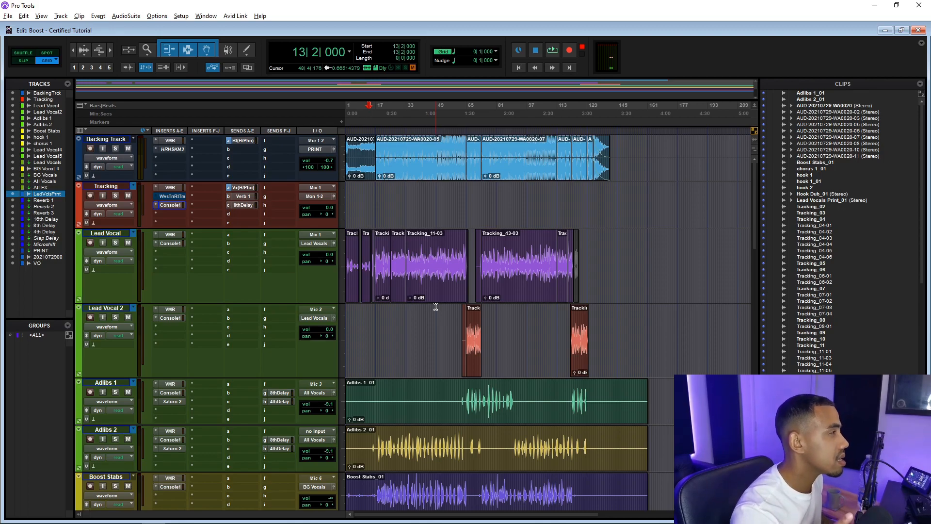
pyautogui.scroll(-3, 436, 306)
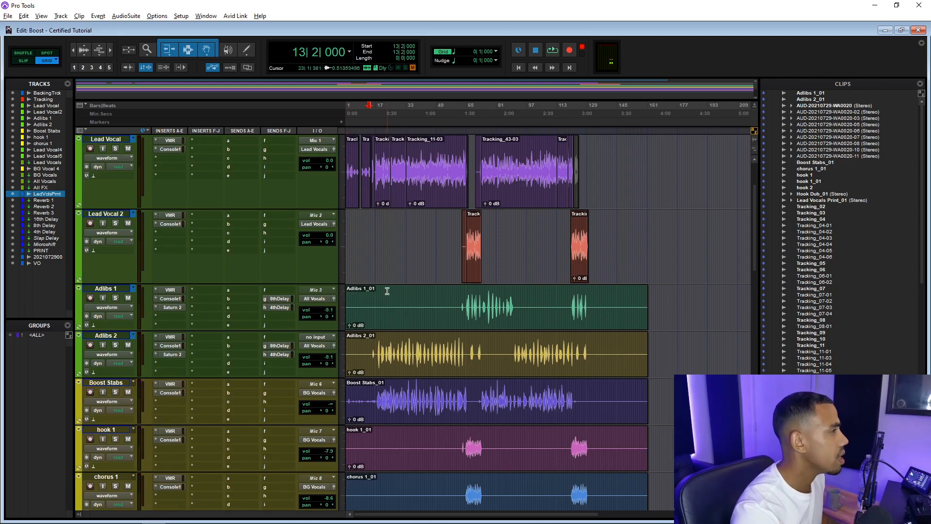
pyautogui.scroll(-3, 387, 290)
pyautogui.scroll(6, 388, 290)
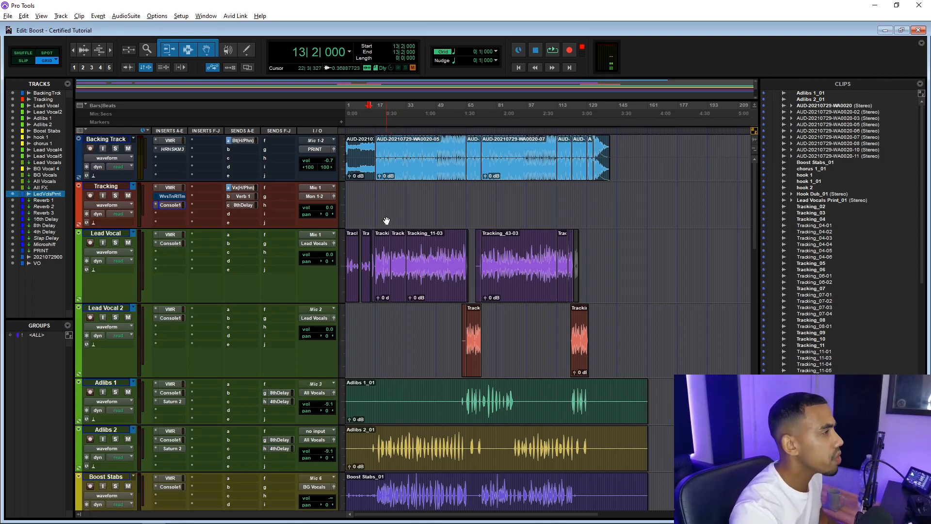
# Set the playhead to bar 17, open the Lead Vocals aux's Renaissance Compressor, and play back to audition it
pyautogui.click(382, 197)
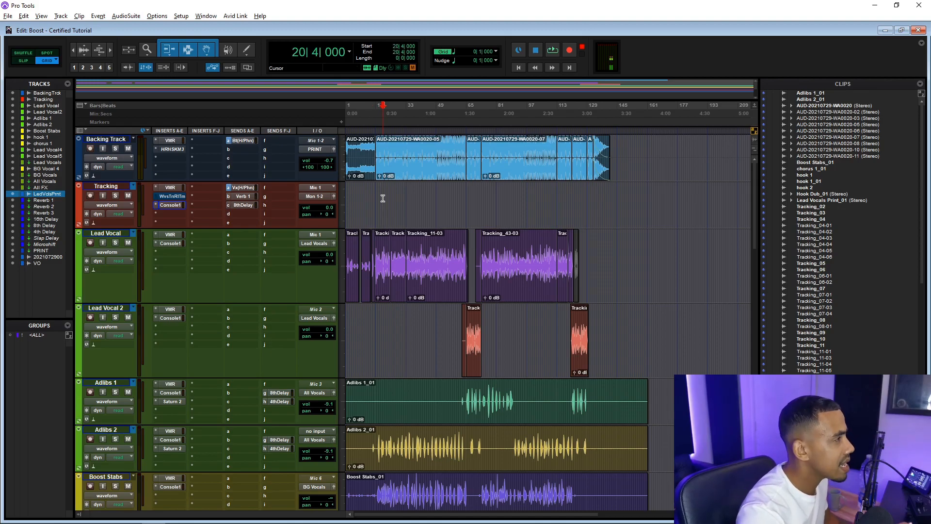
pyautogui.scroll(-3, 383, 197)
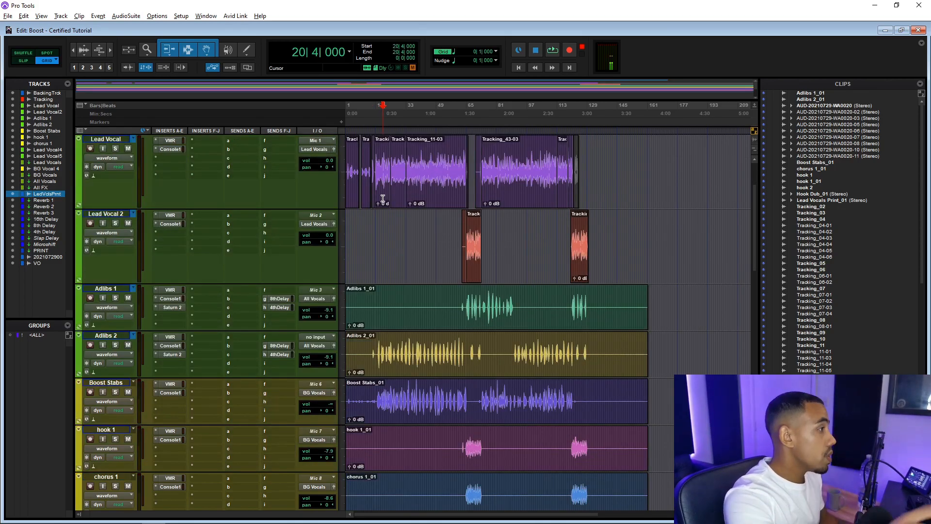
pyautogui.scroll(-6, 358, 286)
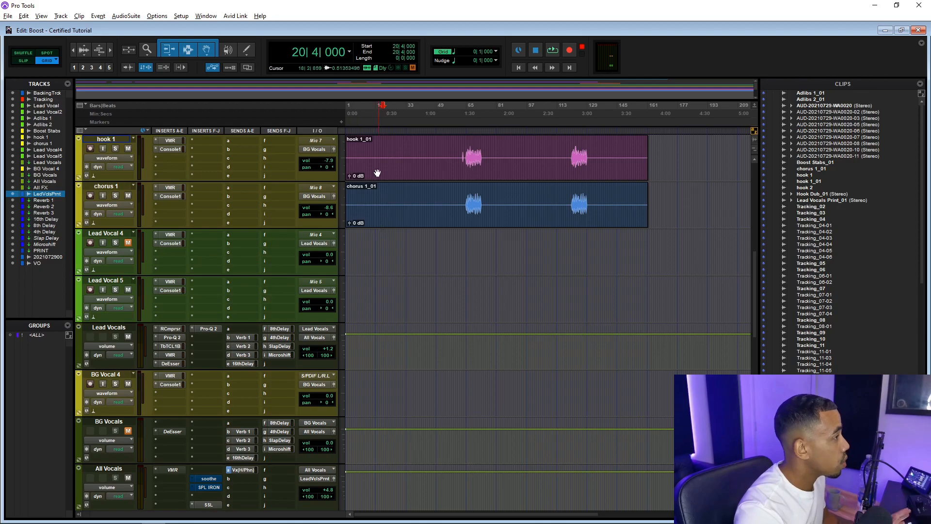
pyautogui.click(376, 131)
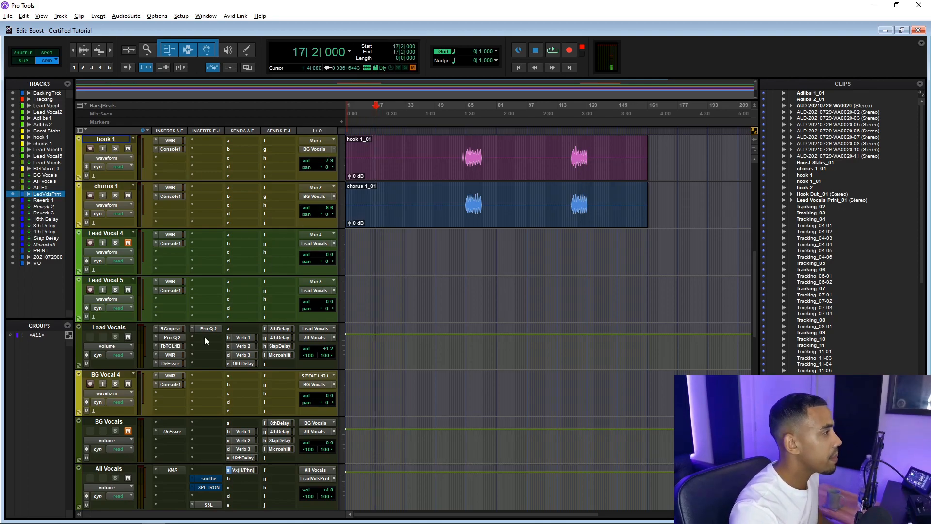
pyautogui.click(177, 328)
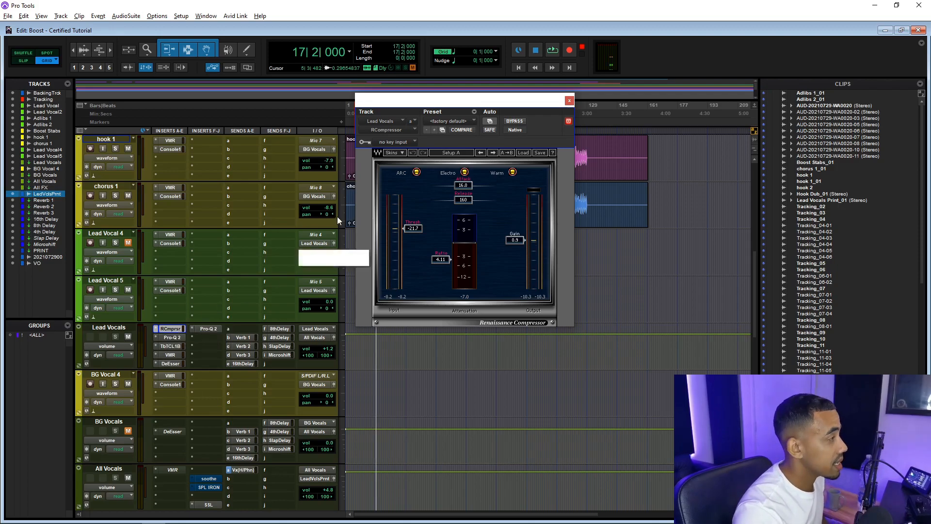
pyautogui.moveTo(422, 96); pyautogui.dragTo(501, 94)
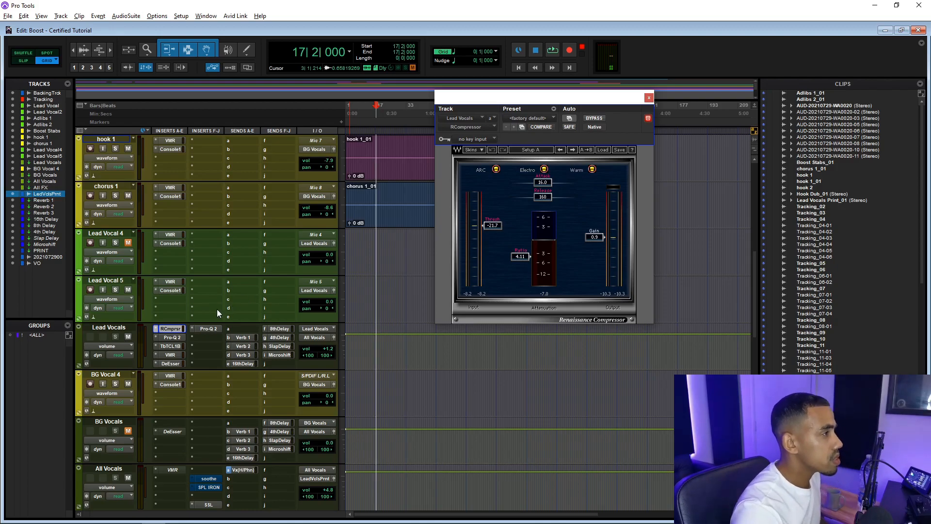
pyautogui.press('space')
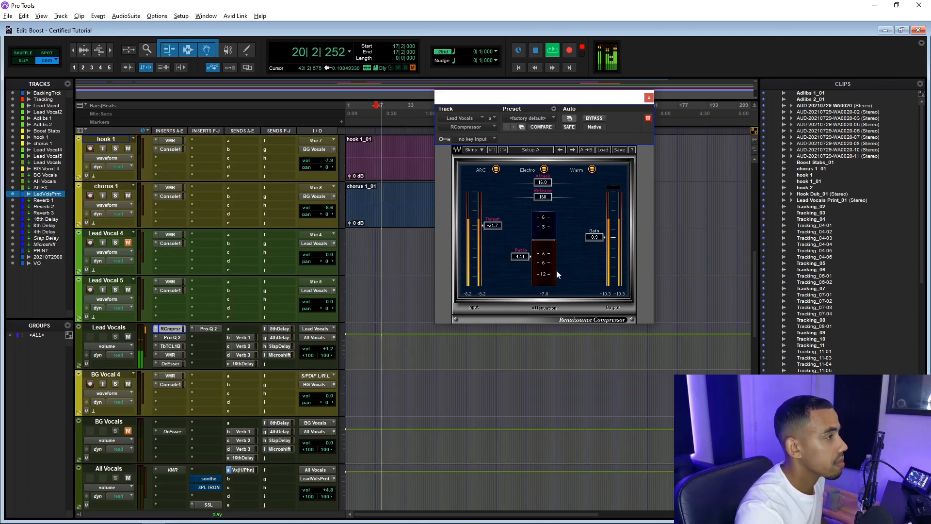
pyautogui.press('space')
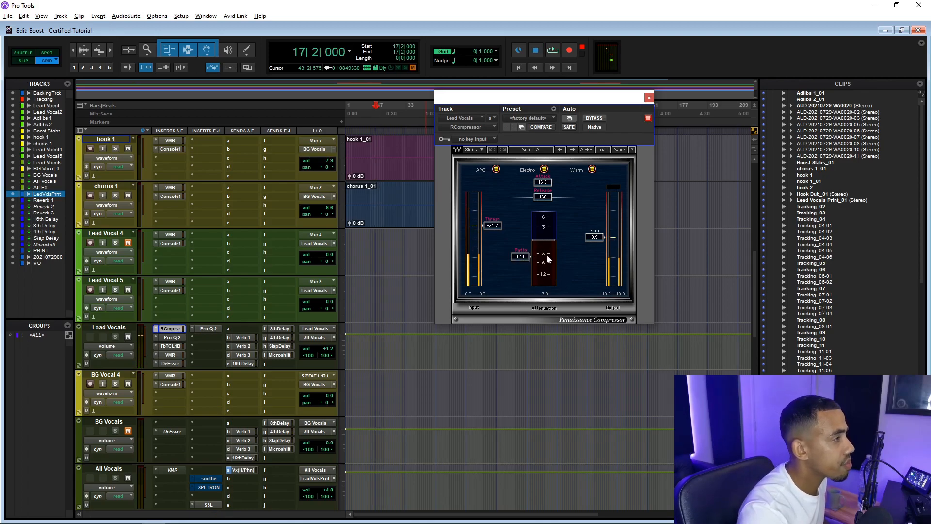
# Open the Pro-Q 2 insert on the Lead Vocals aux track
pyautogui.click(172, 337)
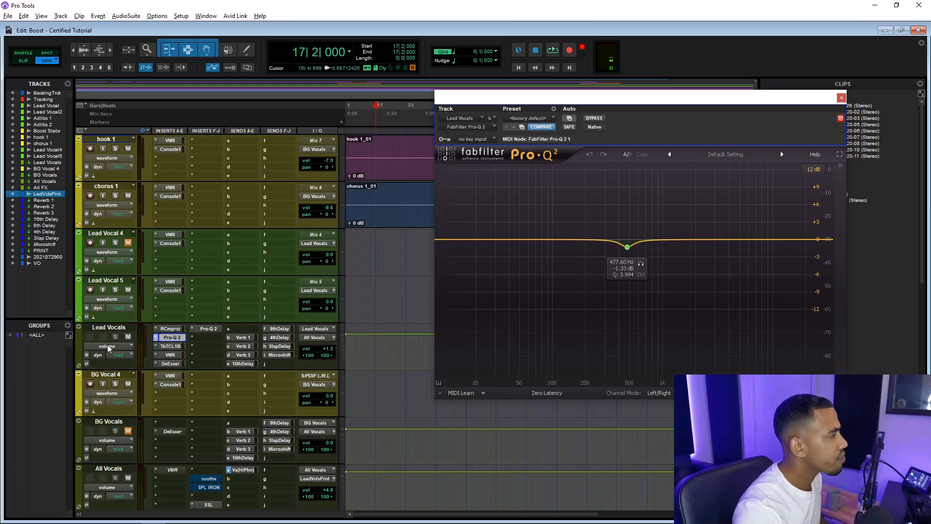
pyautogui.scroll(-2, 173, 367)
pyautogui.scroll(3, 173, 368)
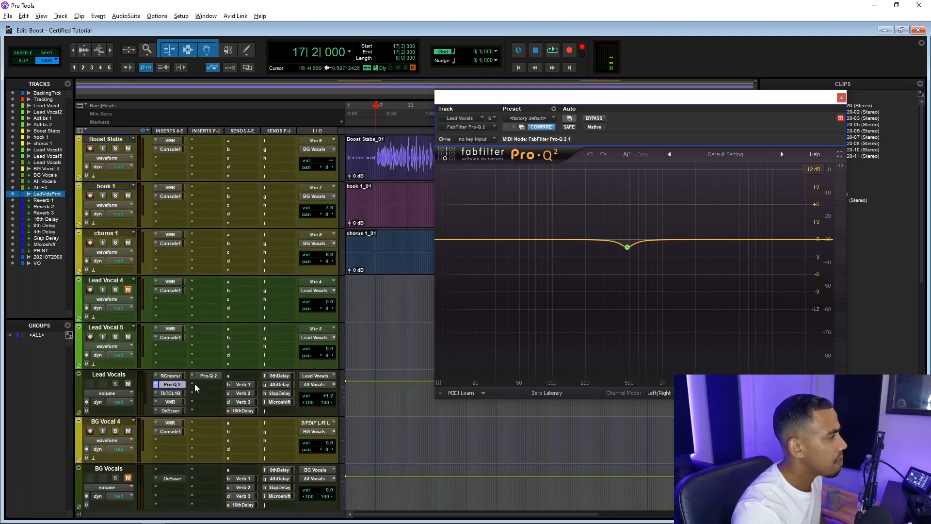
# Open the Tube-Tech CL 1B insert on Lead Vocals and play back to audition it
pyautogui.click(178, 392)
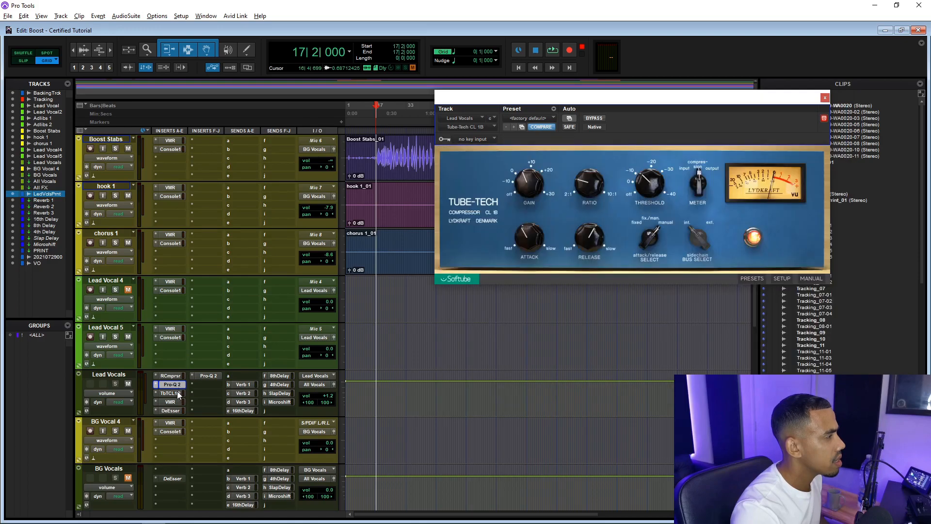
pyautogui.click(177, 391)
pyautogui.click(173, 394)
pyautogui.moveTo(671, 101); pyautogui.dragTo(612, 102)
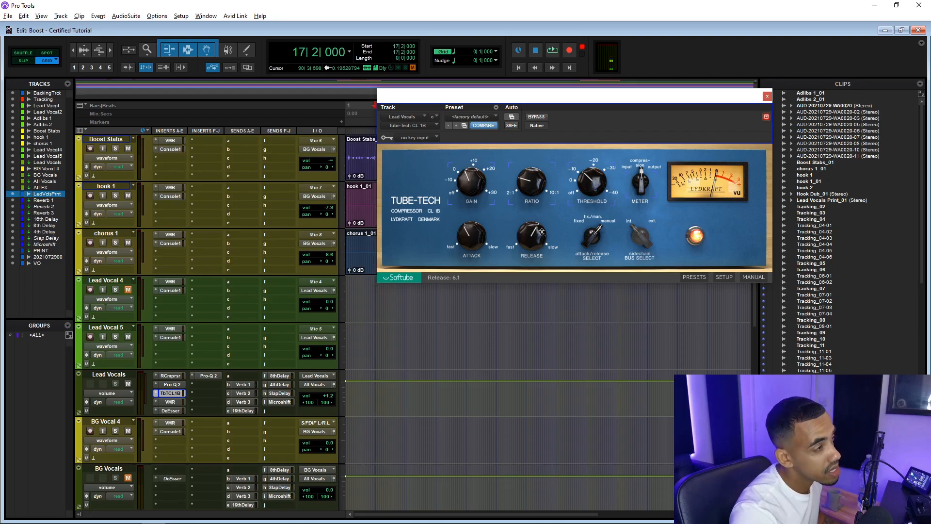
pyautogui.press('space')
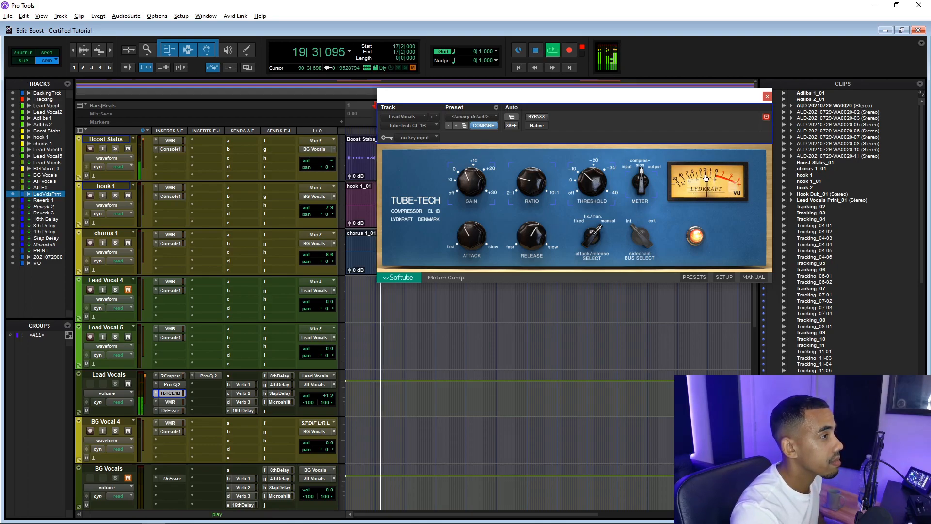
pyautogui.press('space')
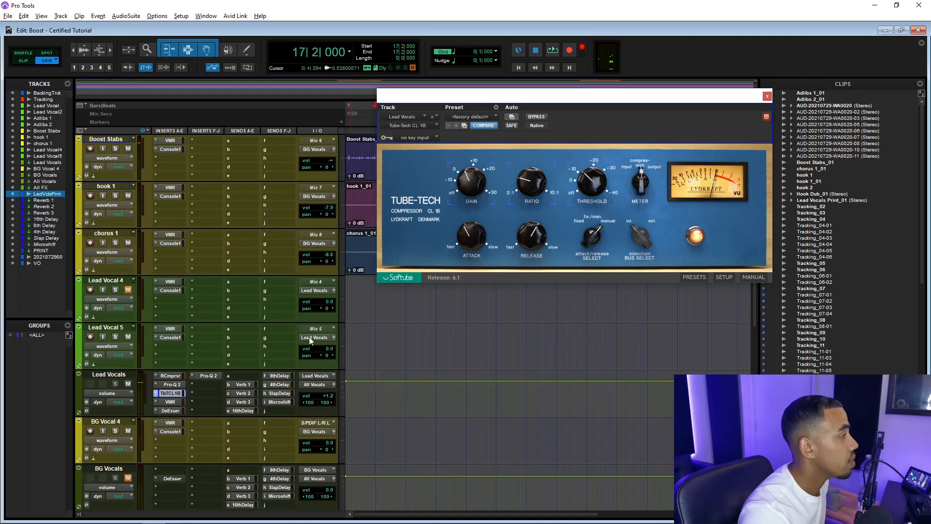
# Open the Lead Vocals' VMR, DeEsser and second Pro-Q 2 inserts in turn
pyautogui.click(177, 401)
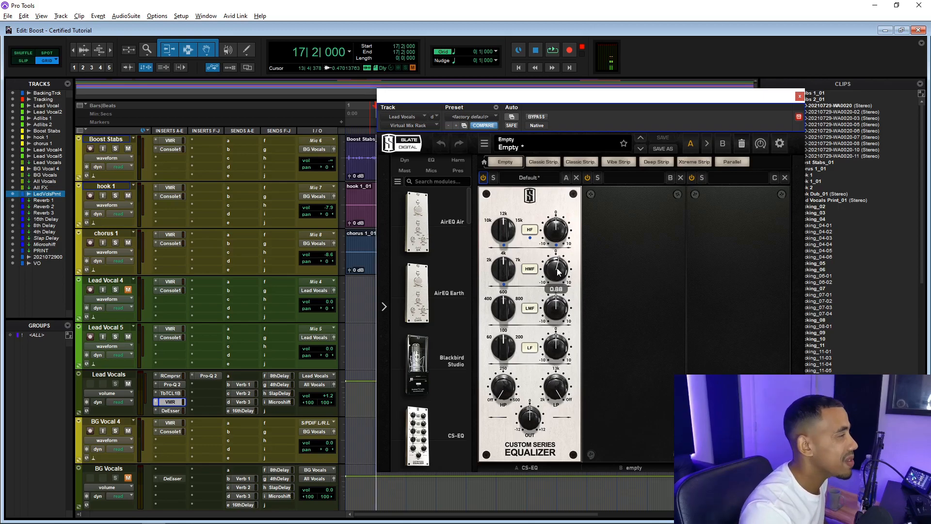
pyautogui.click(175, 411)
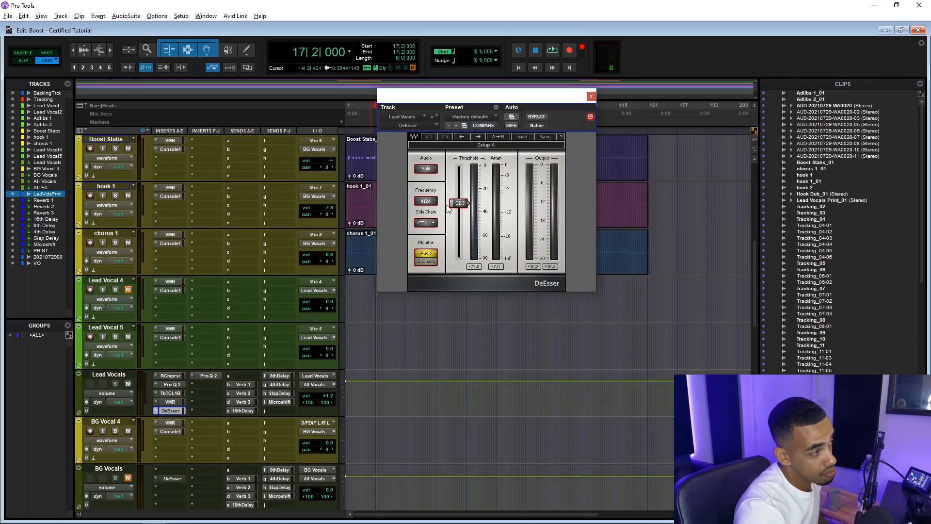
pyautogui.click(209, 376)
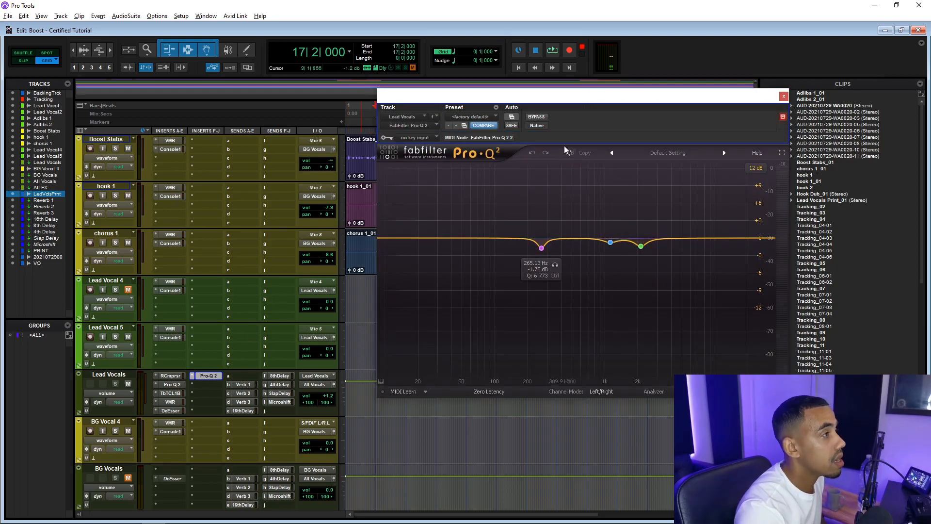
# Play the Lead Vocals through the second Pro-Q 2 to audition it, then close the plugin window
pyautogui.moveTo(569, 103); pyautogui.dragTo(535, 103)
pyautogui.press('space')
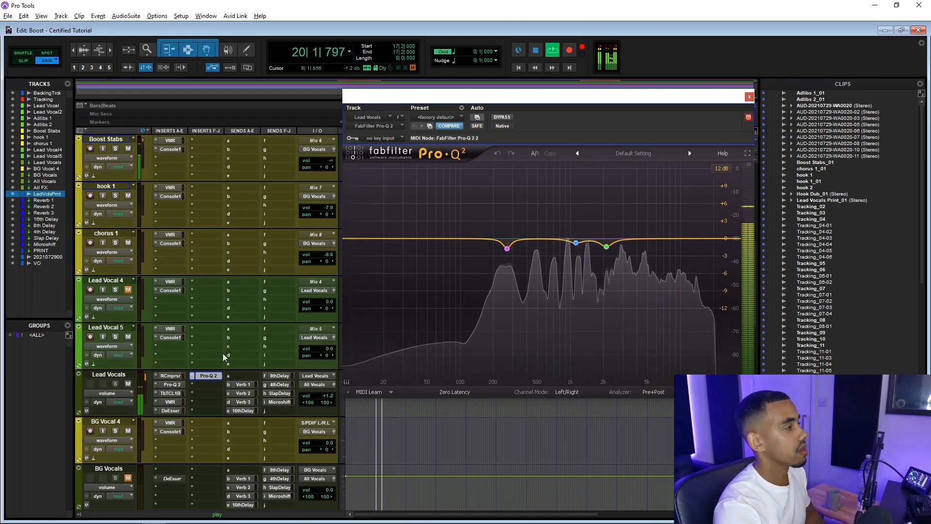
pyautogui.press('space')
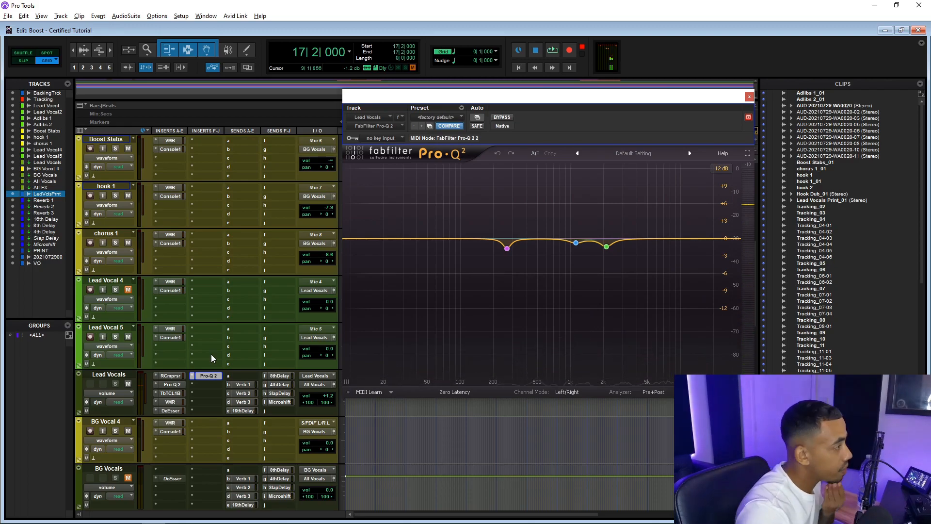
pyautogui.scroll(-3, 211, 354)
pyautogui.scroll(5, 211, 354)
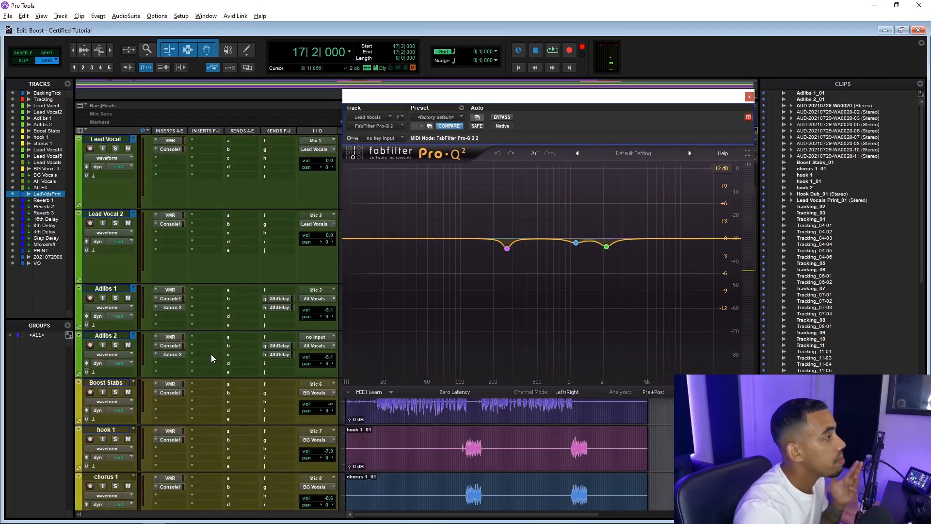
pyautogui.click(749, 97)
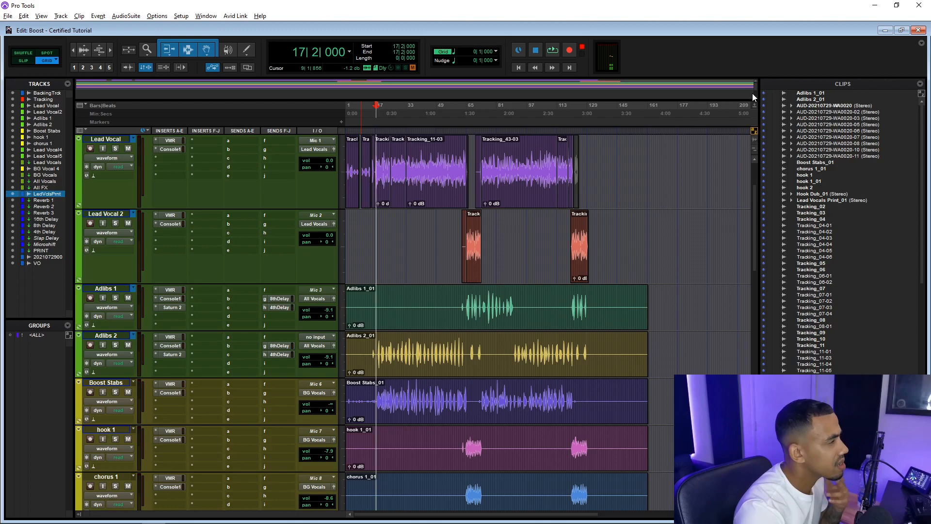
# Scroll down to review the bus and print tracks below the lead vocals
pyautogui.scroll(-2, 491, 250)
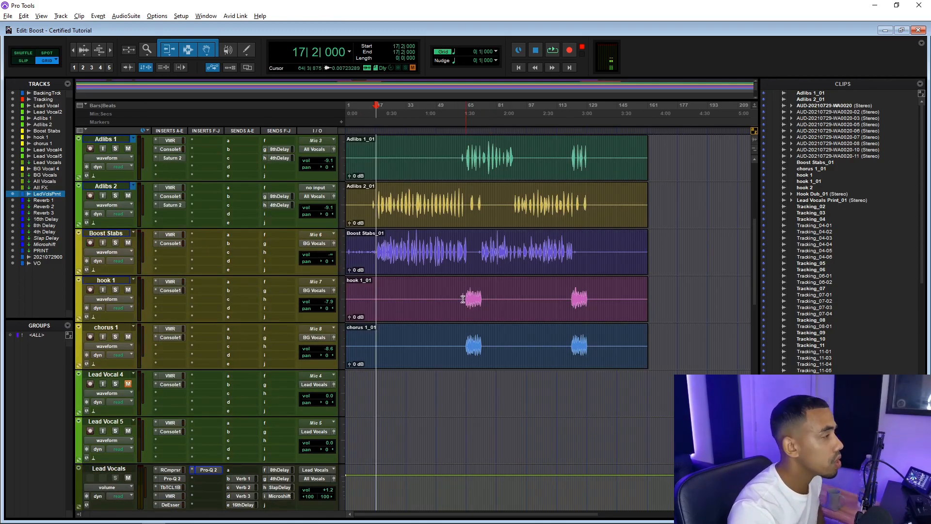
pyautogui.scroll(-5, 237, 292)
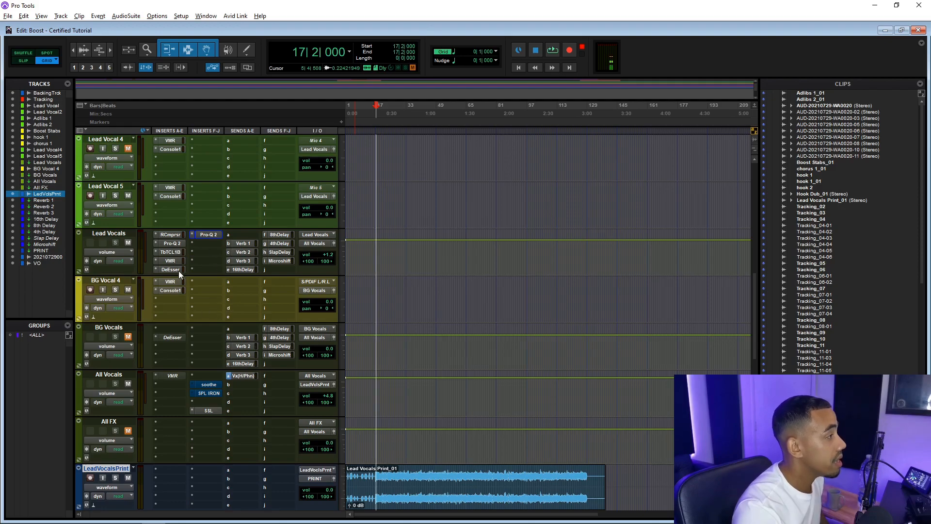
pyautogui.scroll(-1, 183, 269)
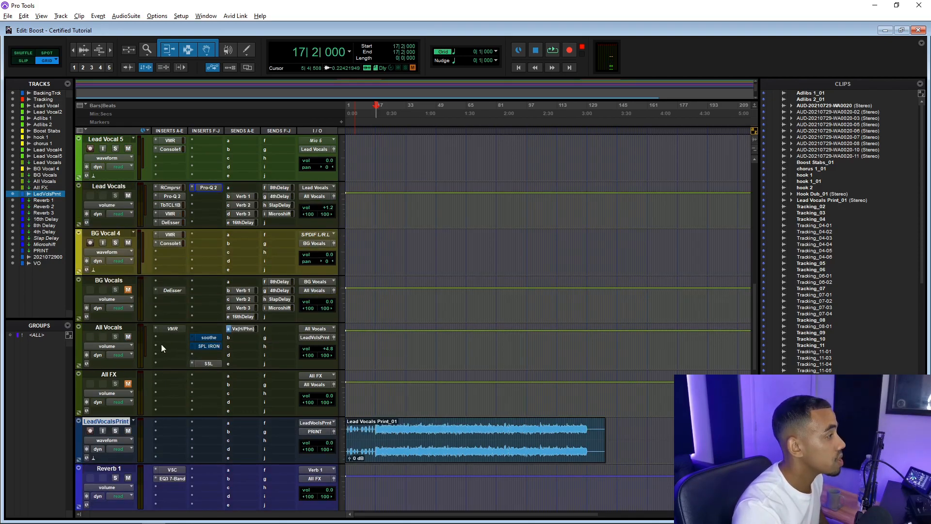
# Open the soothe insert on All Vocals and play back to audition it
pyautogui.click(211, 338)
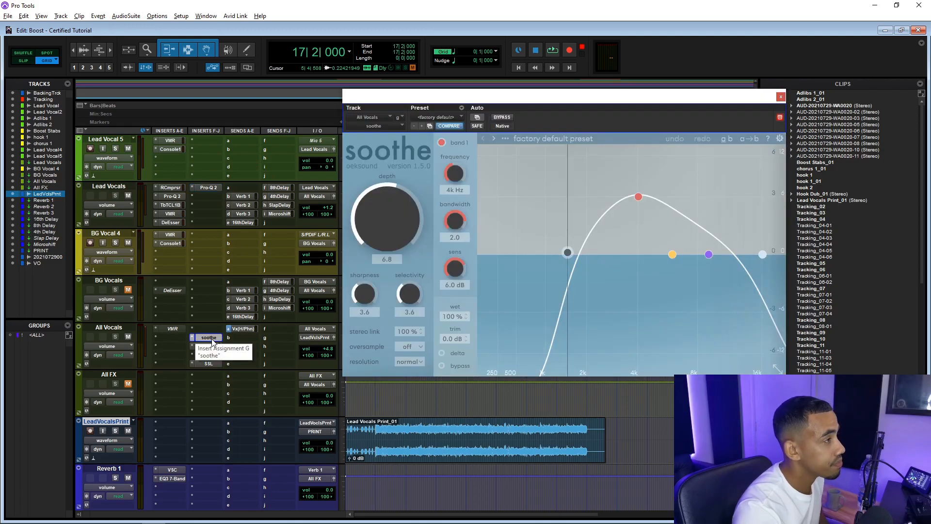
pyautogui.press('space')
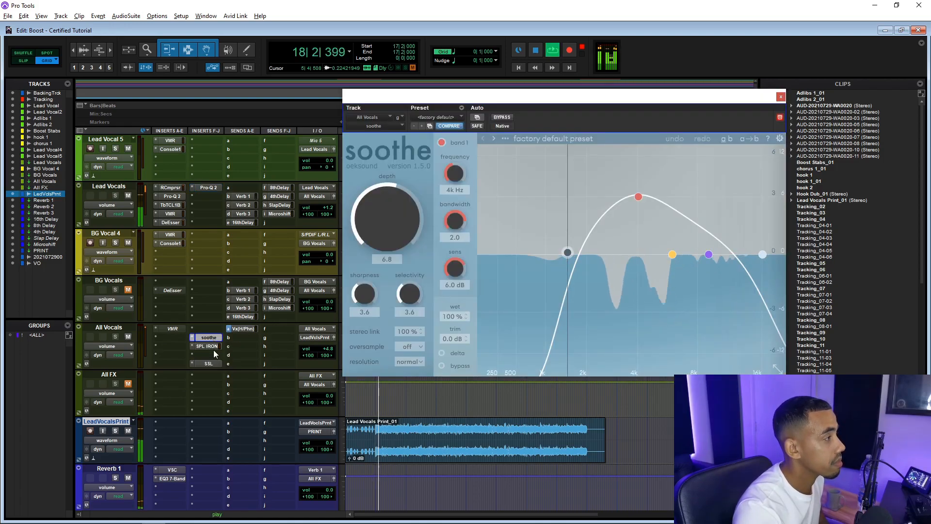
# Open the SPL IRON insert on All Vocals, stop playback, then move its window aside and close it
pyautogui.click(214, 348)
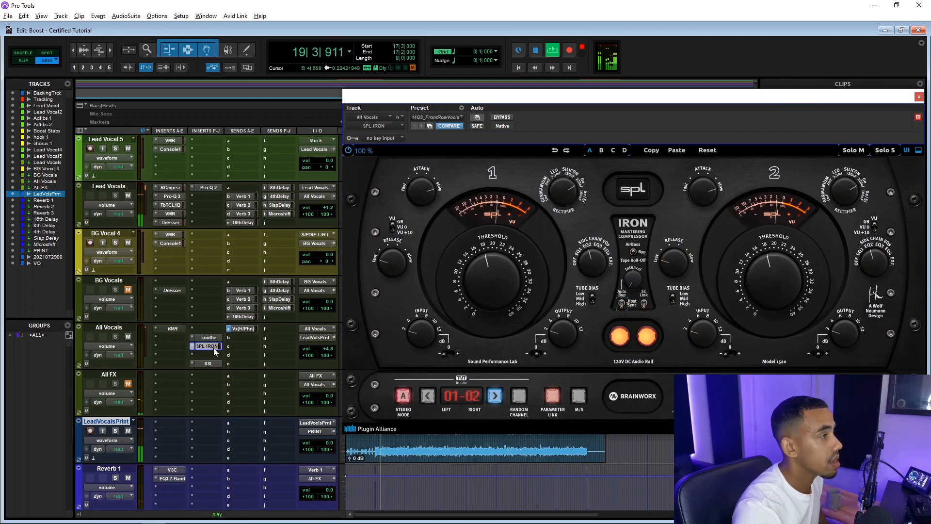
pyautogui.press('space')
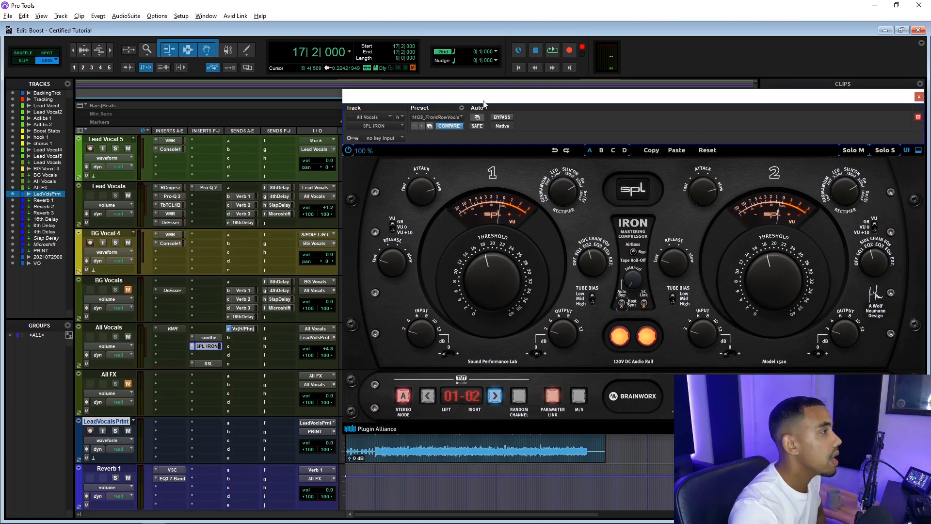
pyautogui.moveTo(482, 95); pyautogui.dragTo(363, 101)
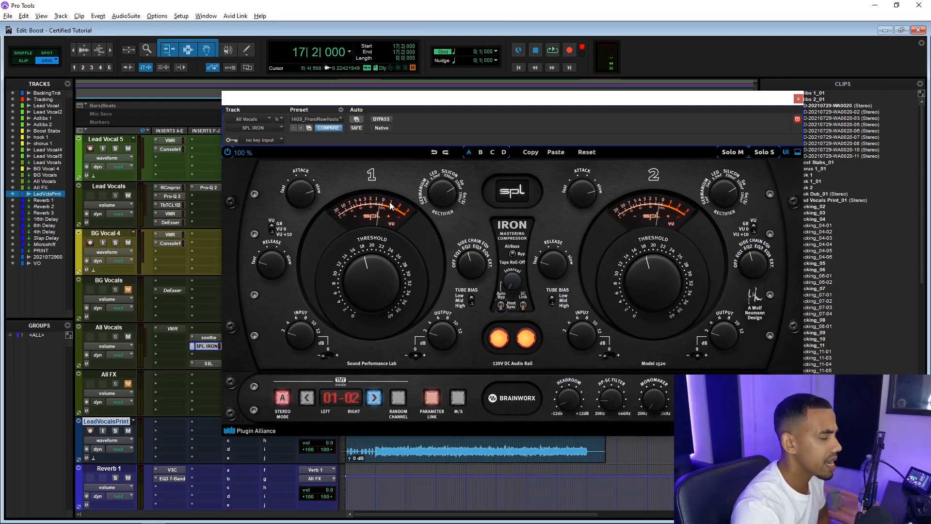
pyautogui.click(799, 100)
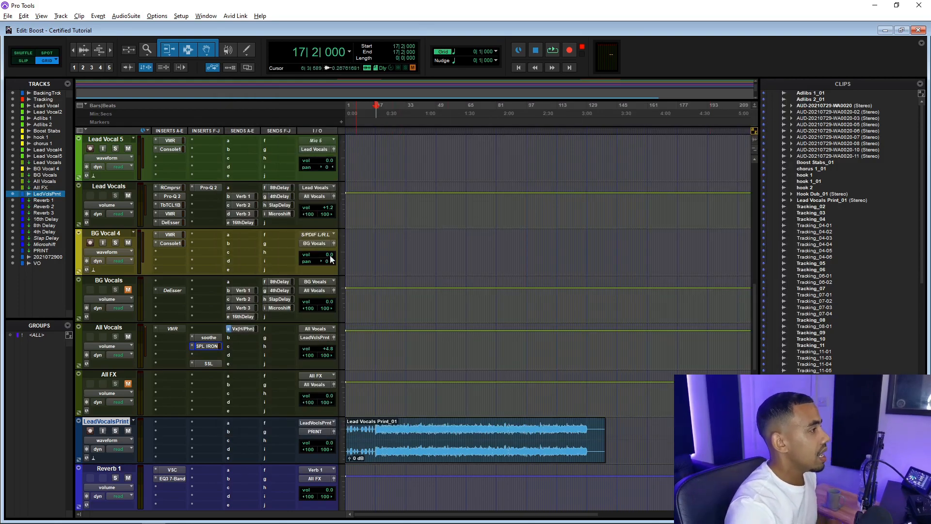
# Open the SSL insert on All Vocals to view its Fusion devices, then minimise and close it
pyautogui.click(205, 363)
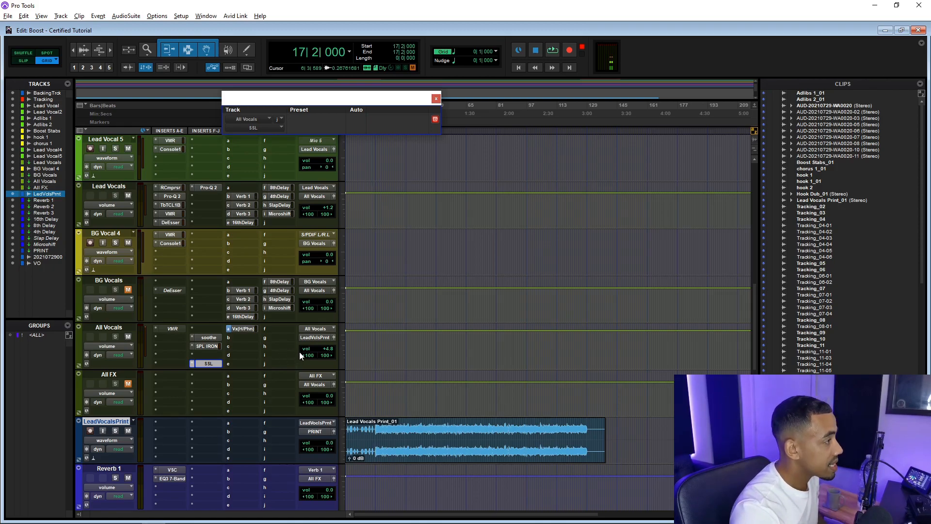
pyautogui.scroll(2, 299, 351)
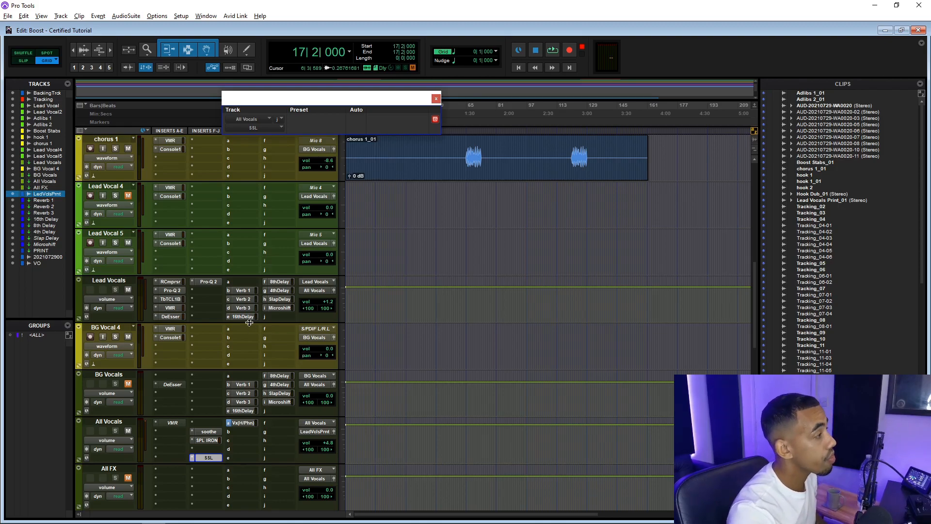
pyautogui.scroll(-3, 298, 351)
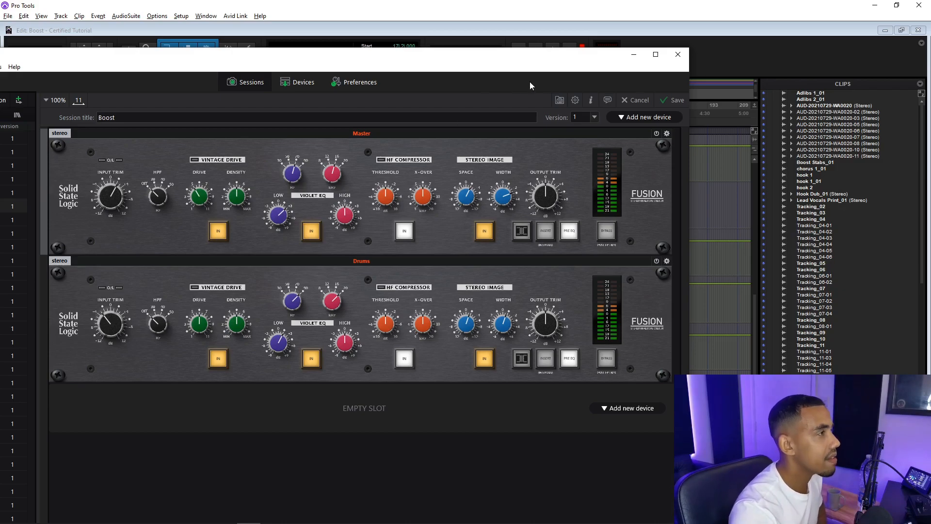
pyautogui.click(633, 55)
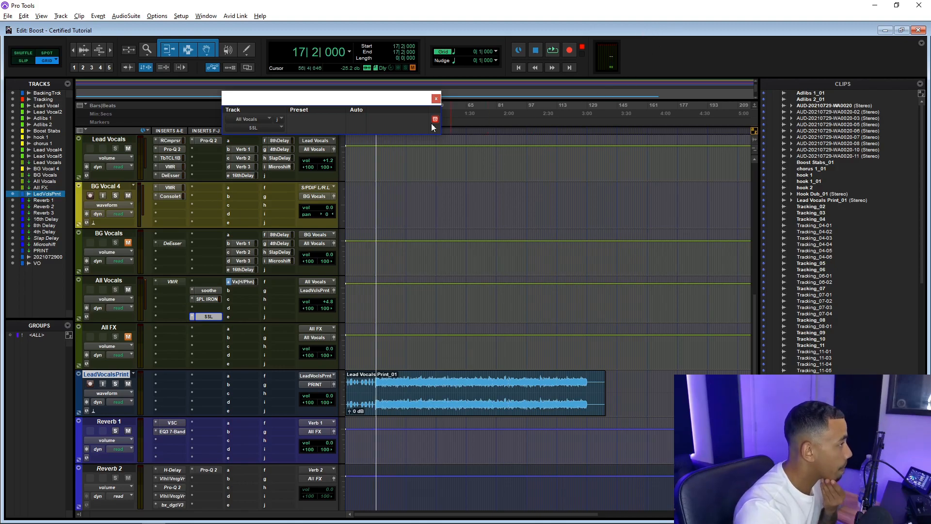
pyautogui.click(435, 99)
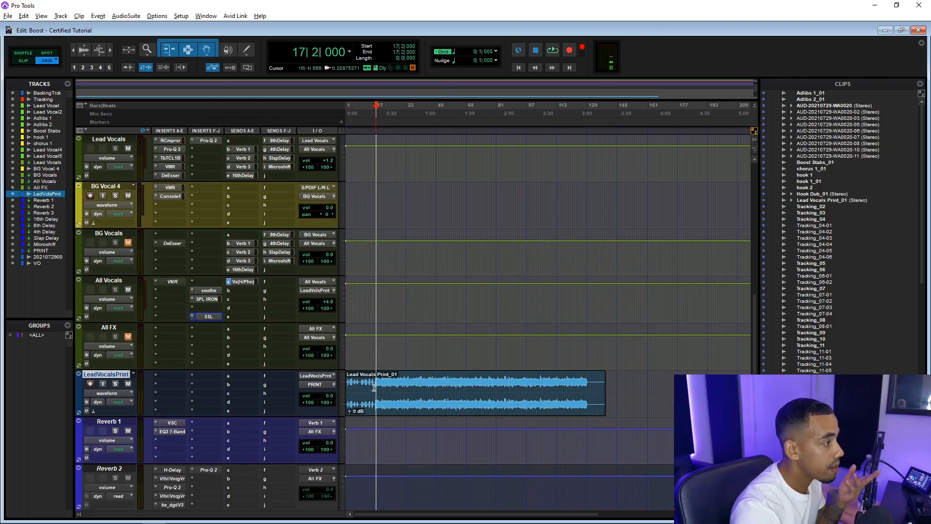
# Move the LeadVocalsPrint track up below Lead Vocal 2 and select a section of its print clip
pyautogui.moveTo(115, 376); pyautogui.dragTo(122, 351)
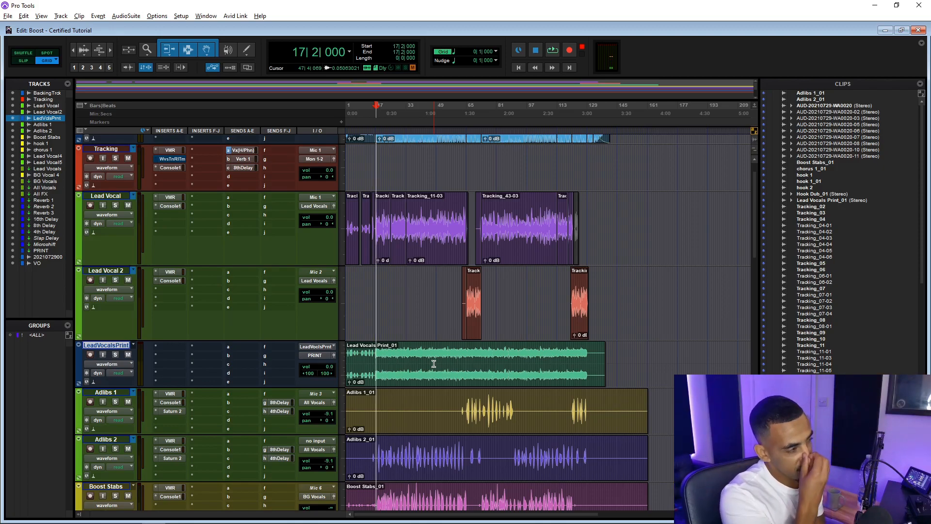
pyautogui.moveTo(370, 360); pyautogui.dragTo(480, 360)
pyautogui.click(492, 361)
pyautogui.click(369, 354)
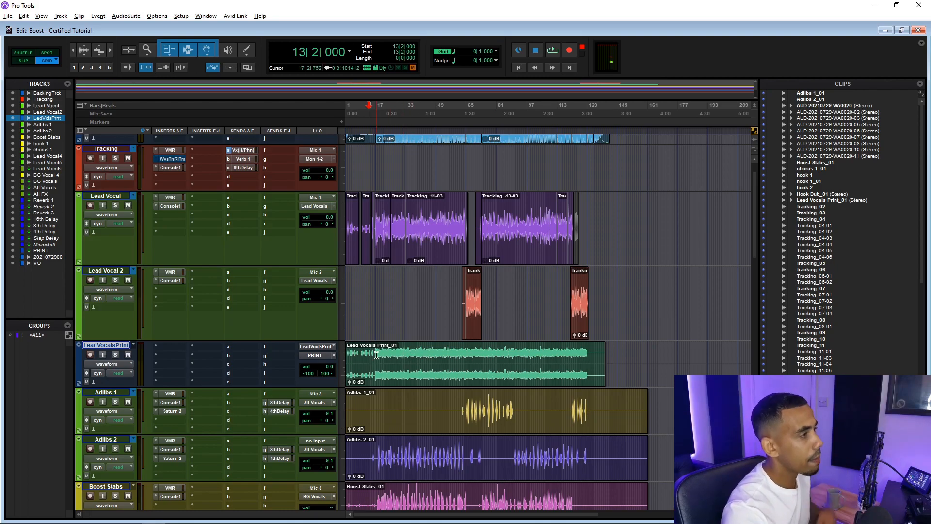
pyautogui.moveTo(376, 355); pyautogui.dragTo(489, 360)
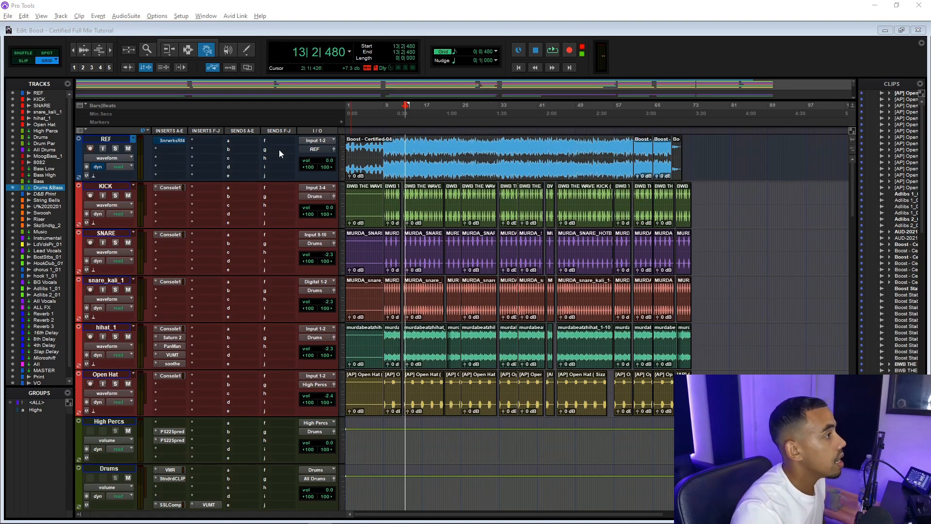
# Scroll through the tracks of the full mix session to review their insert chains
pyautogui.scroll(-8, 659, 246)
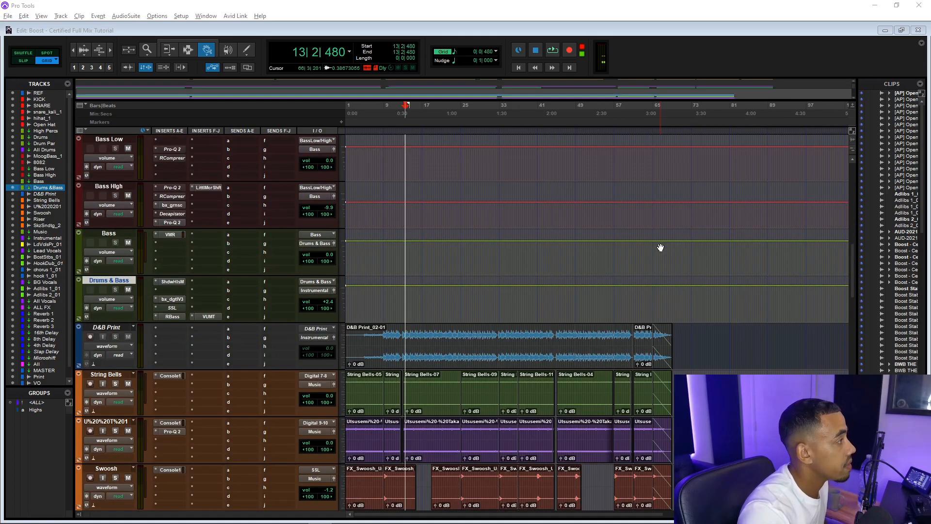
pyautogui.scroll(-6, 660, 246)
pyautogui.scroll(4, 660, 247)
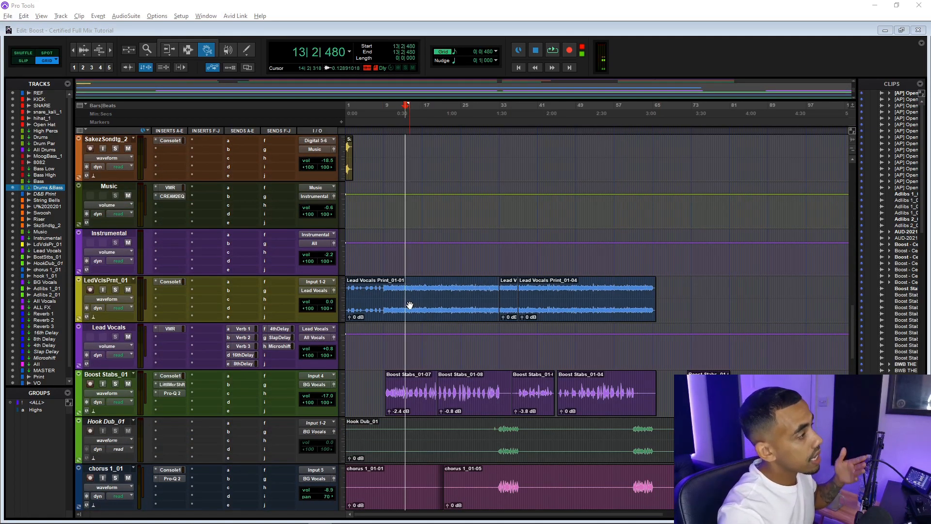
pyautogui.scroll(-2, 409, 305)
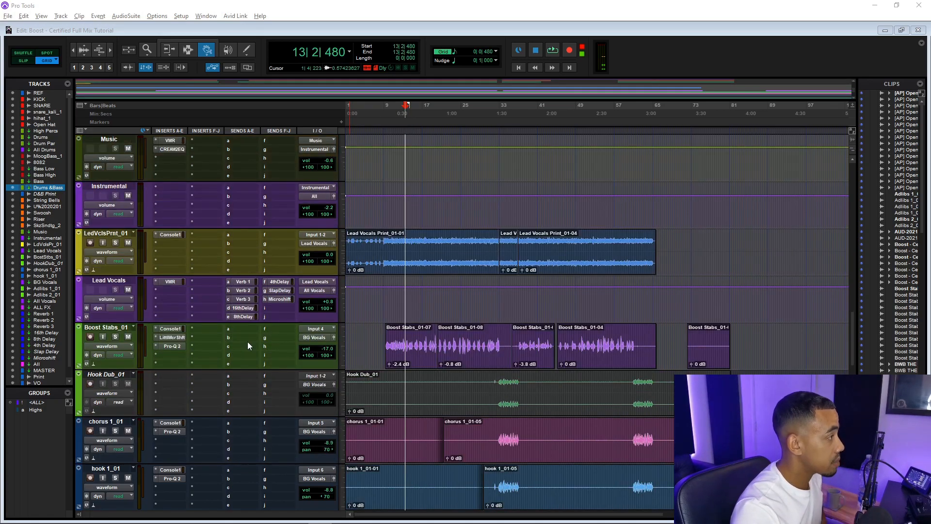
pyautogui.scroll(-4, 316, 336)
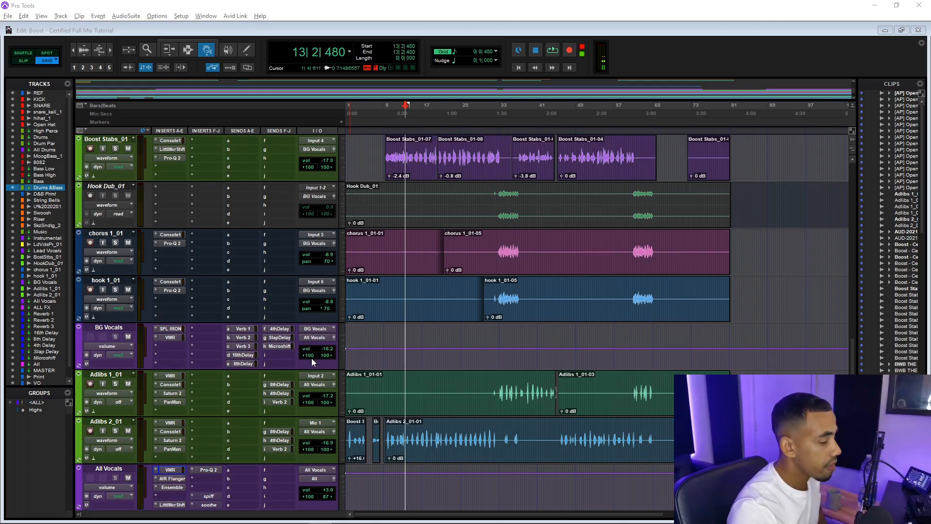
pyautogui.scroll(4, 346, 341)
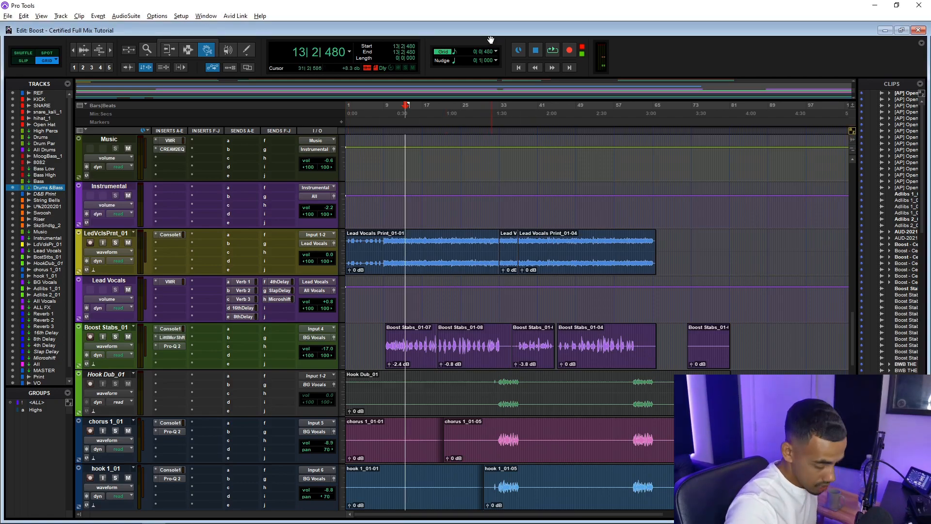
# Switch to the Mix window and select the KICK through Open Hat drum tracks
pyautogui.hotkey('ctrl', '=')
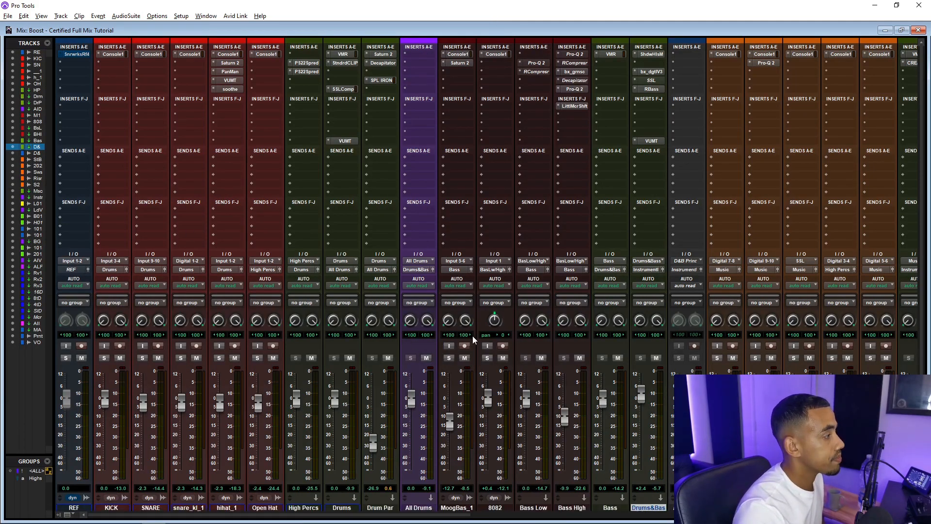
pyautogui.scroll(-1, 182, 406)
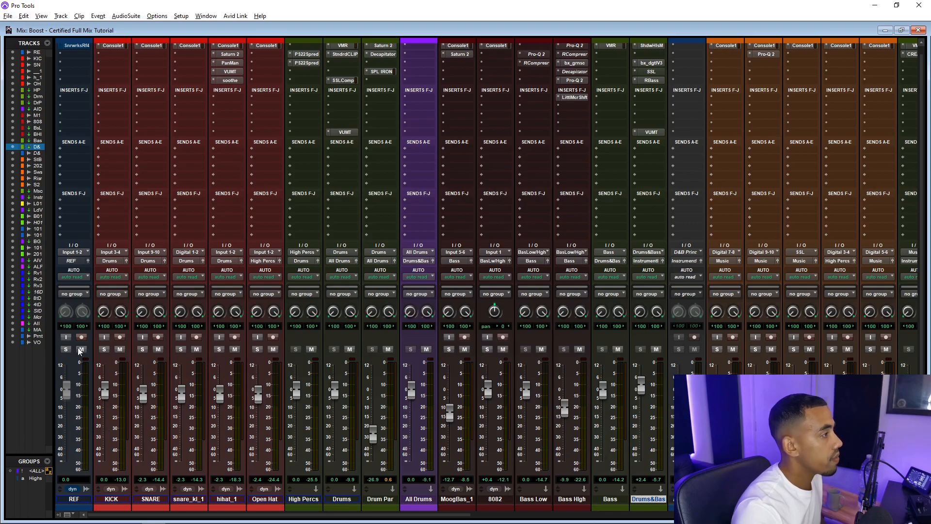
pyautogui.keyDown('shift'); pyautogui.click(111, 499); pyautogui.keyUp('shift')
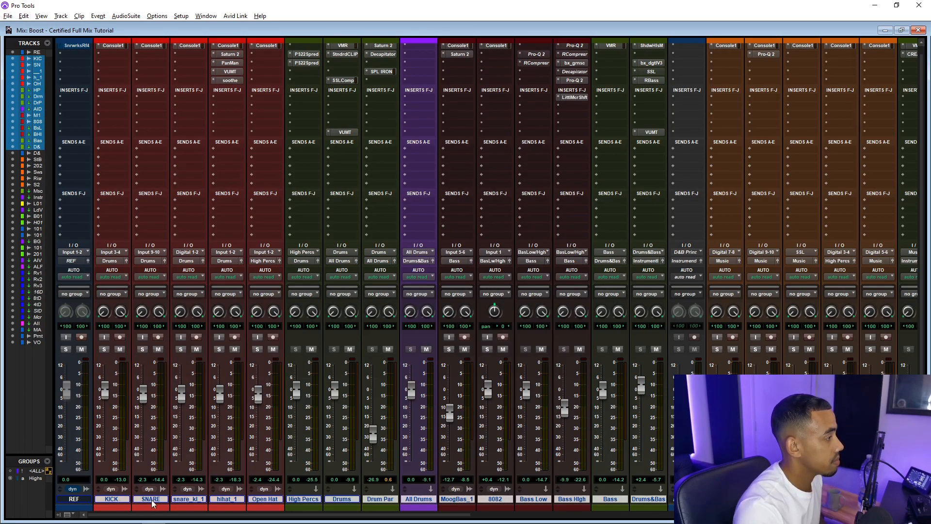
pyautogui.keyDown('shift'); pyautogui.click(338, 500); pyautogui.keyUp('shift')
pyautogui.keyDown('shift'); pyautogui.click(301, 499); pyautogui.keyUp('shift')
pyautogui.keyDown('shift'); pyautogui.click(273, 500); pyautogui.keyUp('shift')
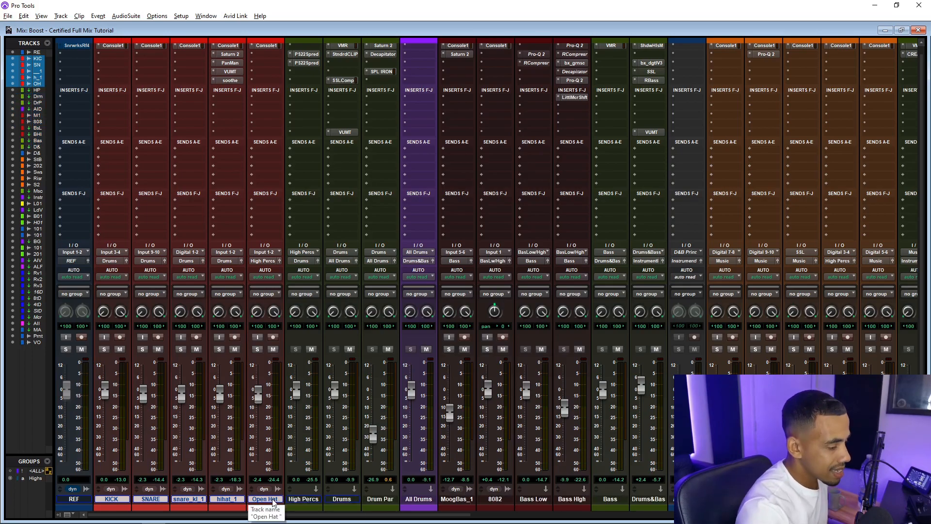
# Open the Console 1 SL 4000 E view and step through the drum channels to hihat_1 and back to KICK
pyautogui.moveTo(159, 514)
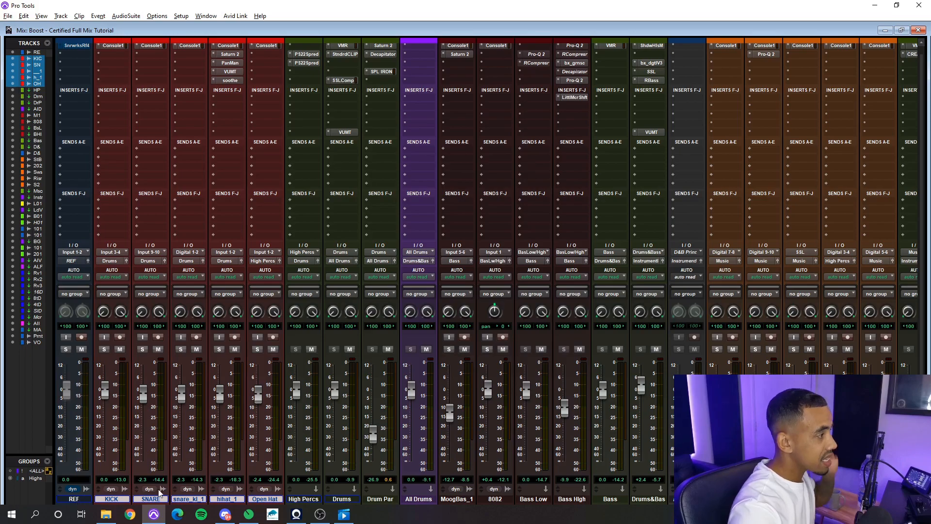
pyautogui.scroll(1, 245, 454)
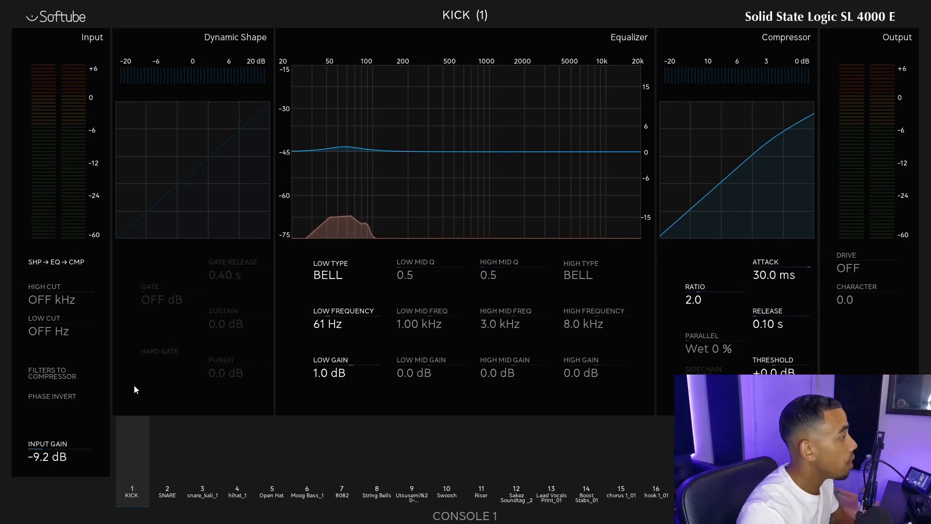
pyautogui.press('Right')
pyautogui.press('Right')
pyautogui.press('Right')
pyautogui.press('Right')
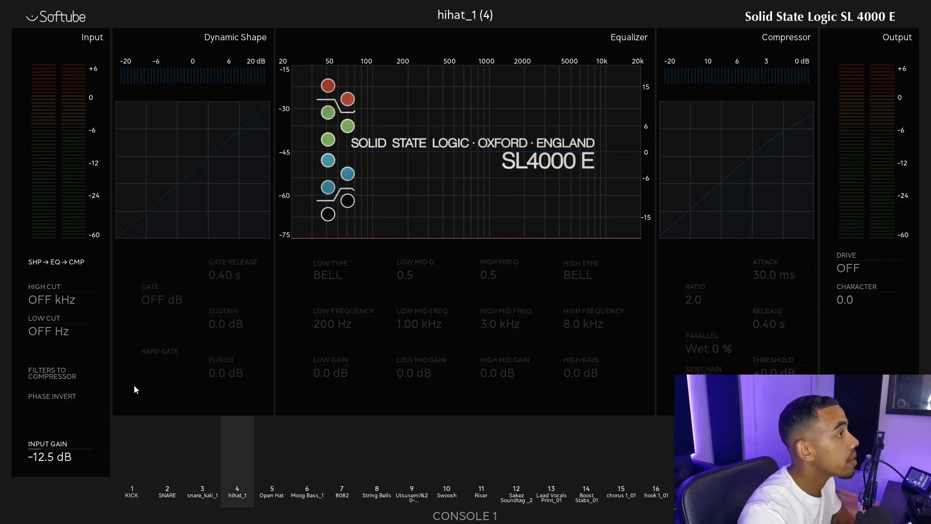
pyautogui.press('1')
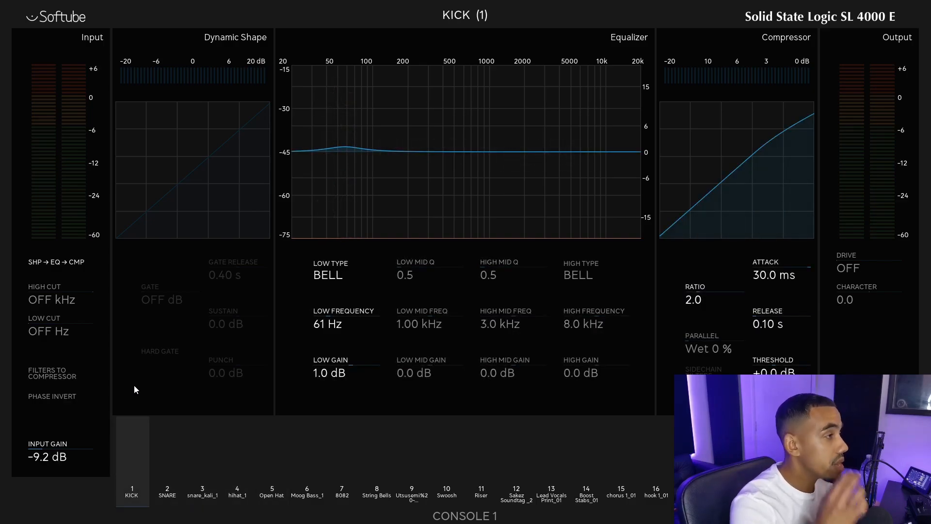
pyautogui.press('Escape')
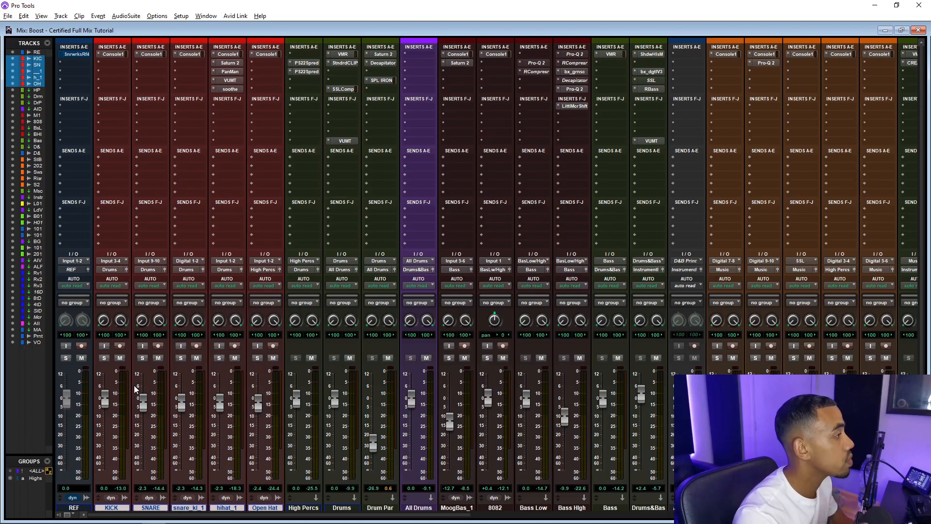
# Reopen Console 1 on the KICK channel, play back to audition it, then close the view
pyautogui.press('Escape')
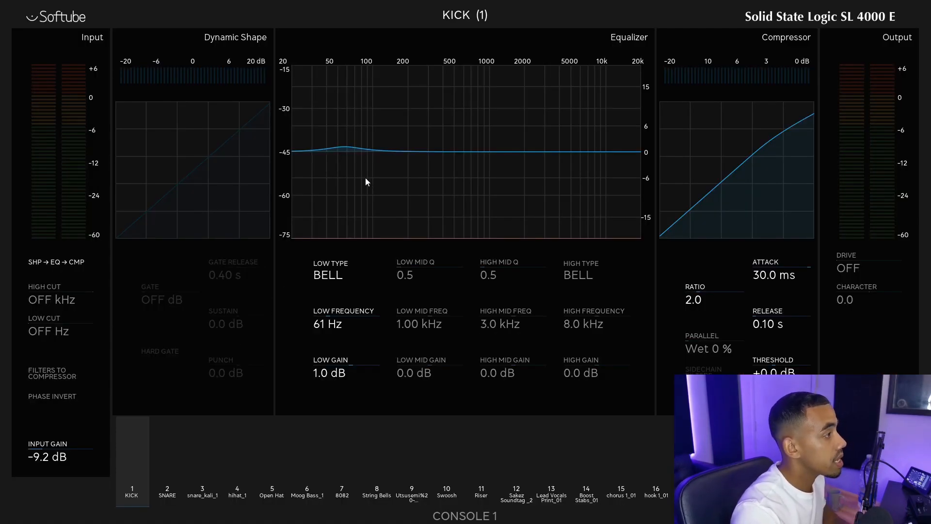
pyautogui.press('space')
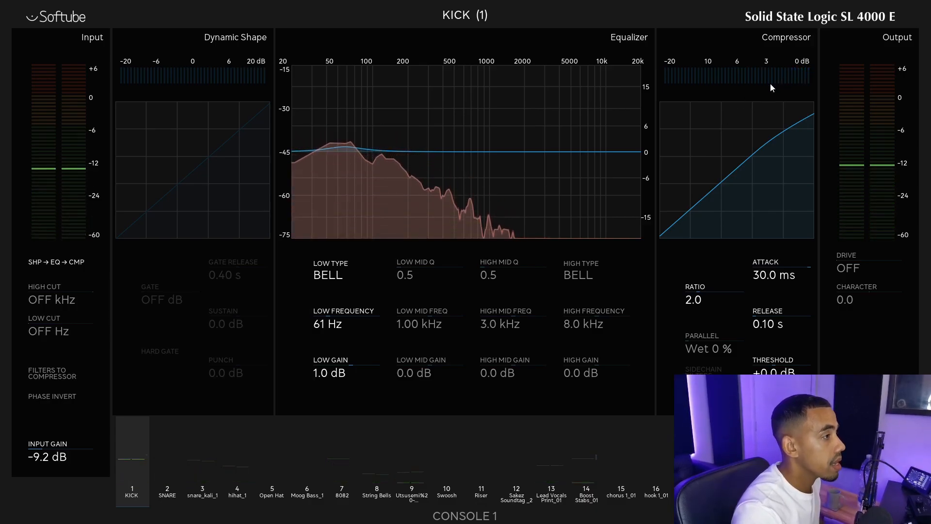
pyautogui.press('space')
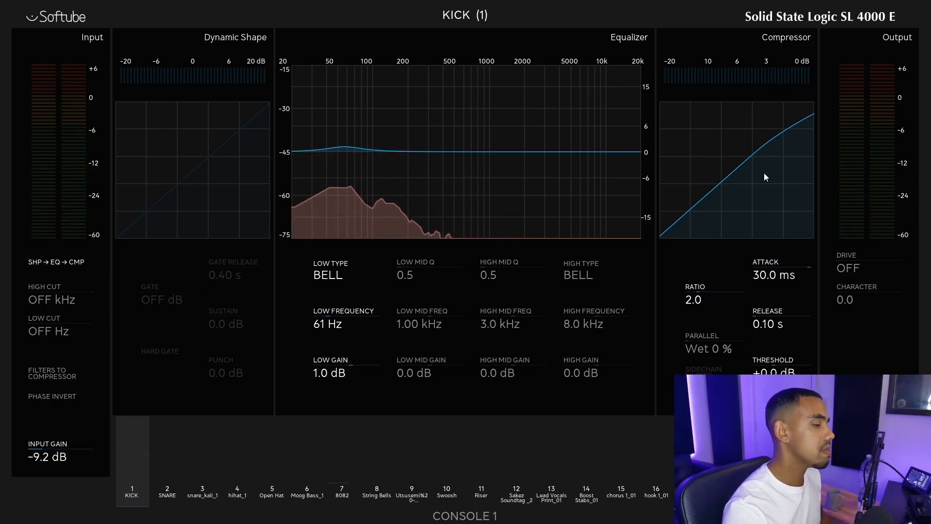
pyautogui.press('Escape')
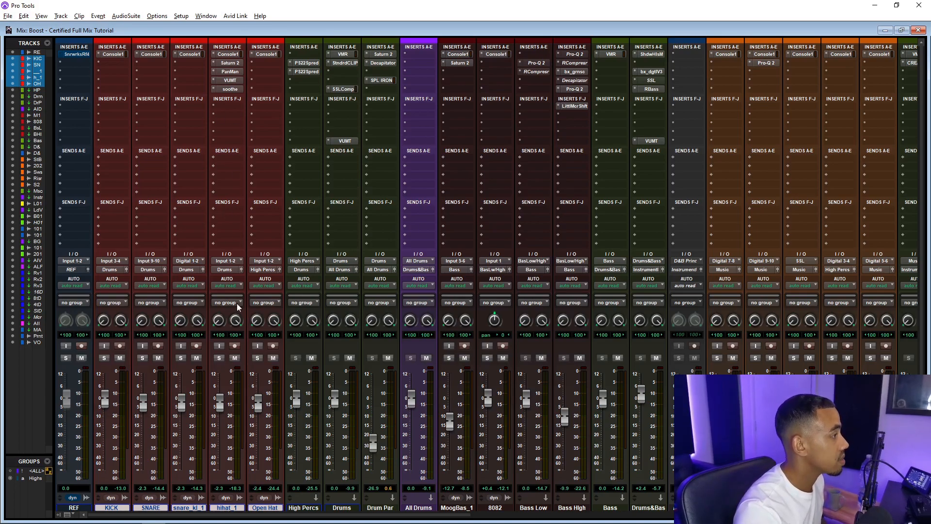
# Solo the hihat_1 track, play it back, and open its Saturn 2 insert
pyautogui.click(219, 358)
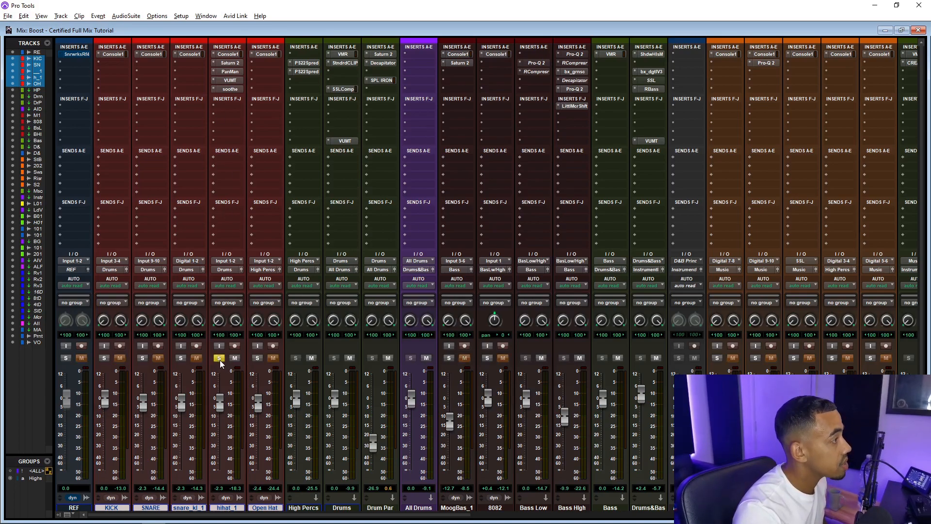
pyautogui.press('space')
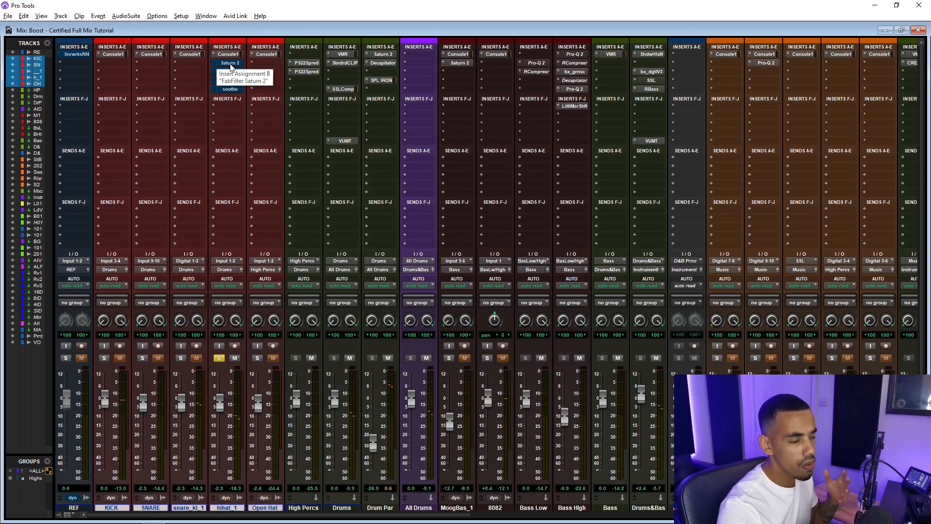
pyautogui.click(230, 64)
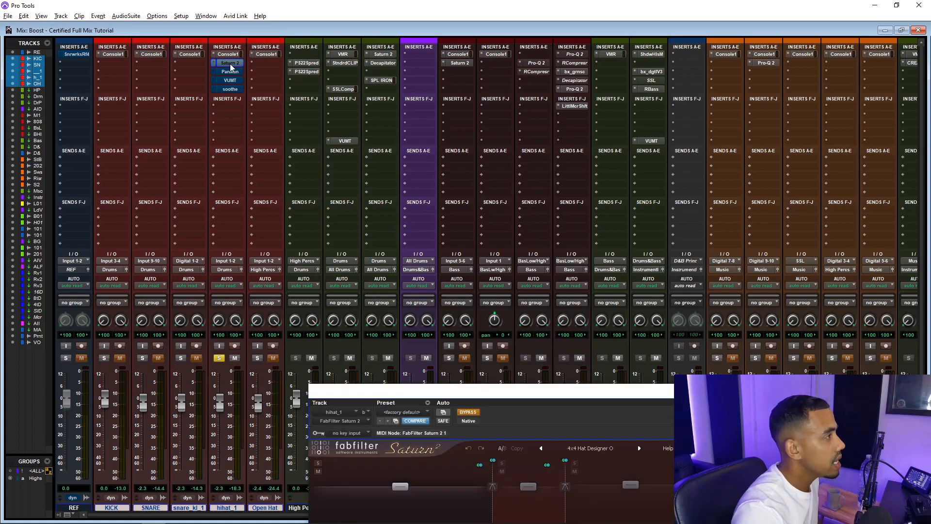
# Step through the hihat_1 track's PanMan, VUMT and soothe inserts, playing back to audition them, then close the plugin window
pyautogui.moveTo(463, 395); pyautogui.dragTo(447, 104)
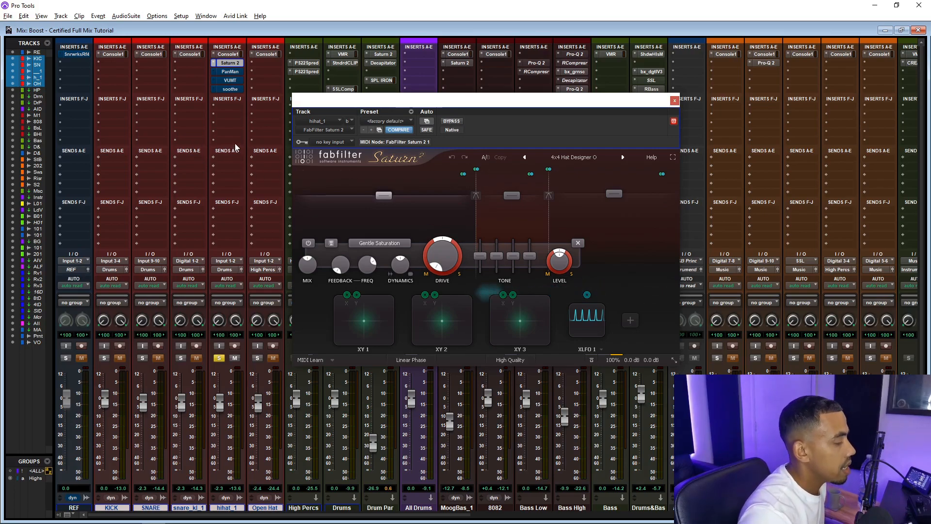
pyautogui.click(230, 72)
pyautogui.keyDown('ctrl'); pyautogui.click(230, 72); pyautogui.keyUp('ctrl')
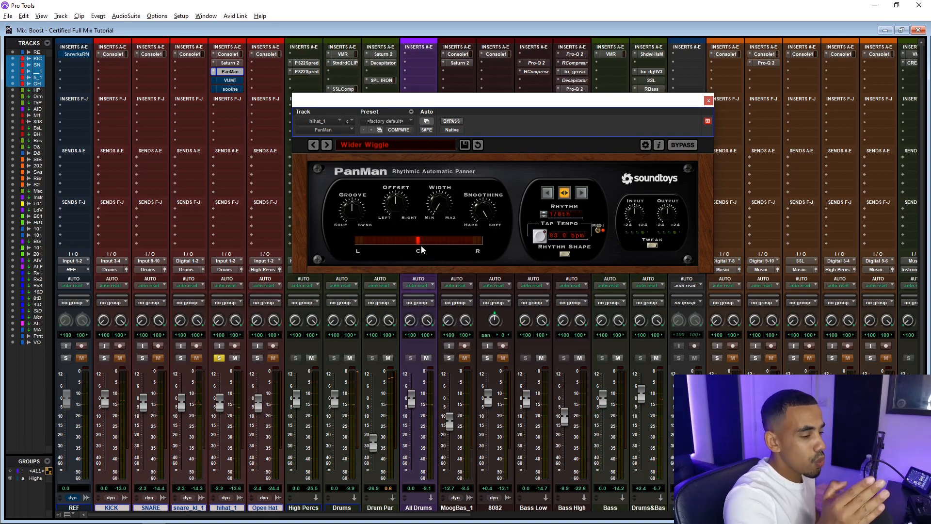
pyautogui.click(231, 80)
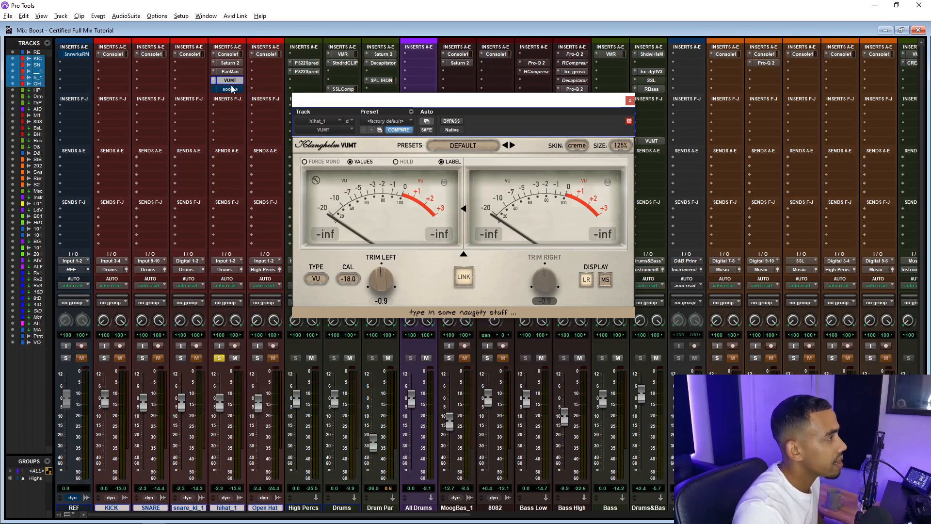
pyautogui.press('space')
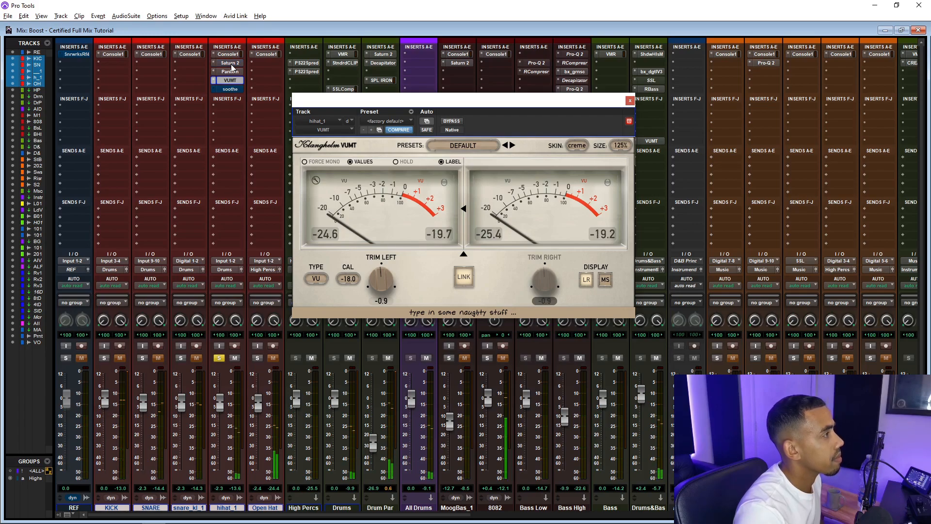
pyautogui.click(229, 90)
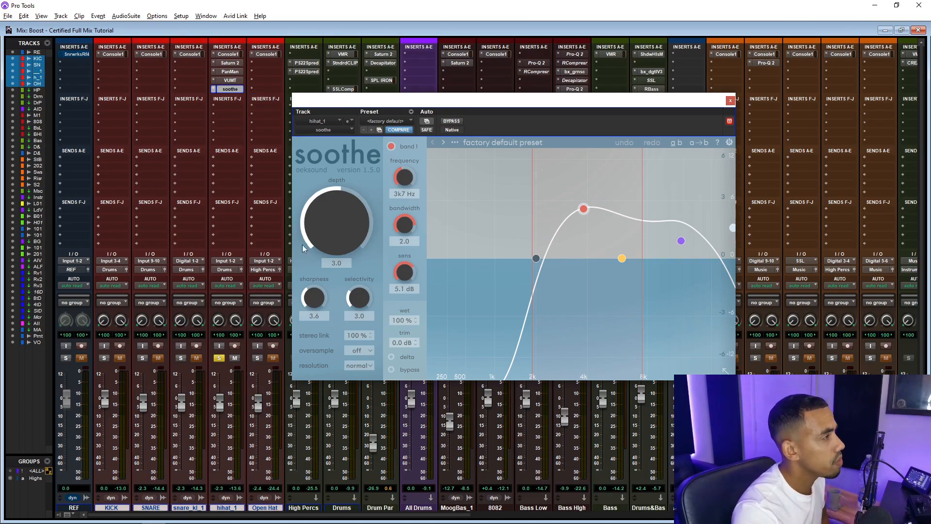
pyautogui.click(730, 100)
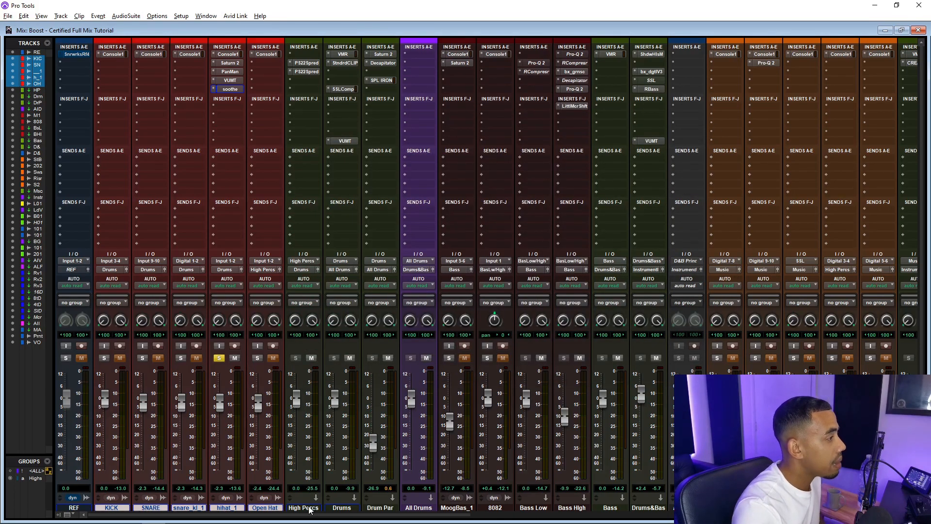
# Unsolo hihat_1 and open the High Percs track's two PS22 Spread inserts, then close the plugin window
pyautogui.click(218, 360)
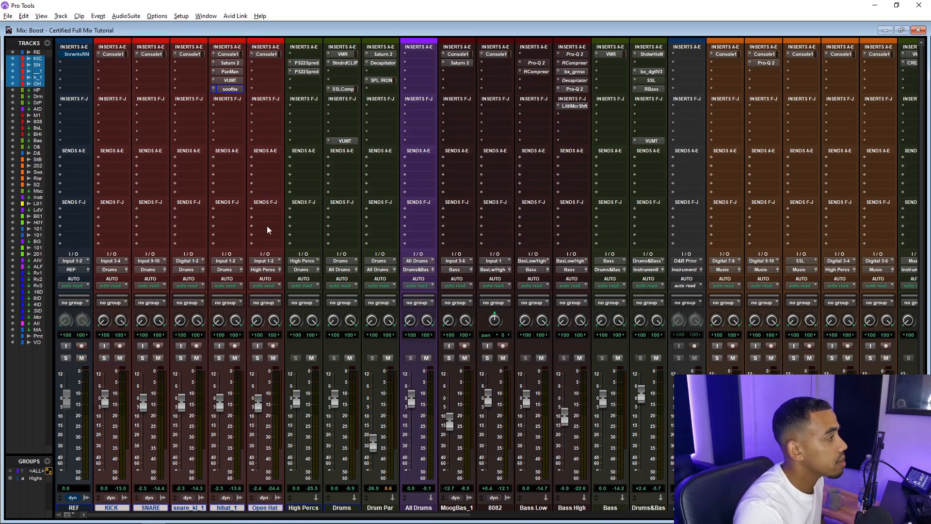
pyautogui.click(296, 64)
pyautogui.click(301, 72)
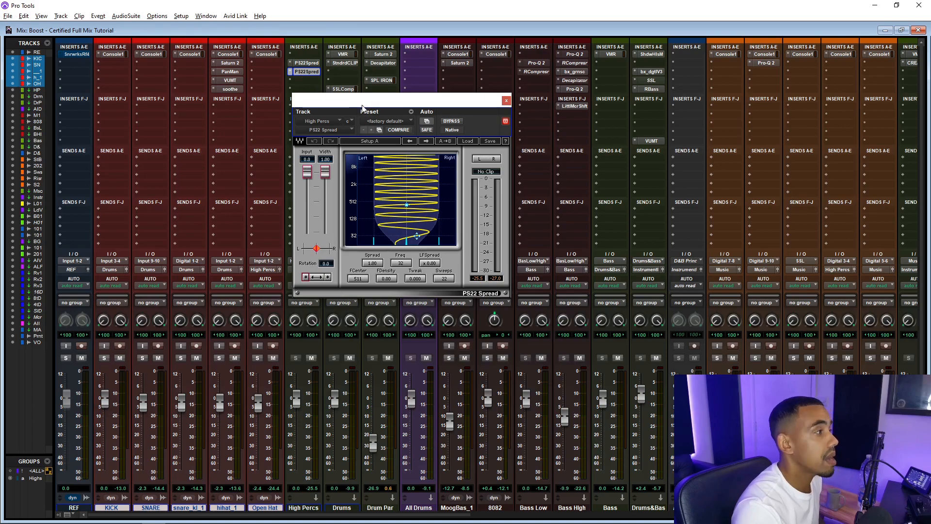
pyautogui.click(313, 64)
pyautogui.click(310, 72)
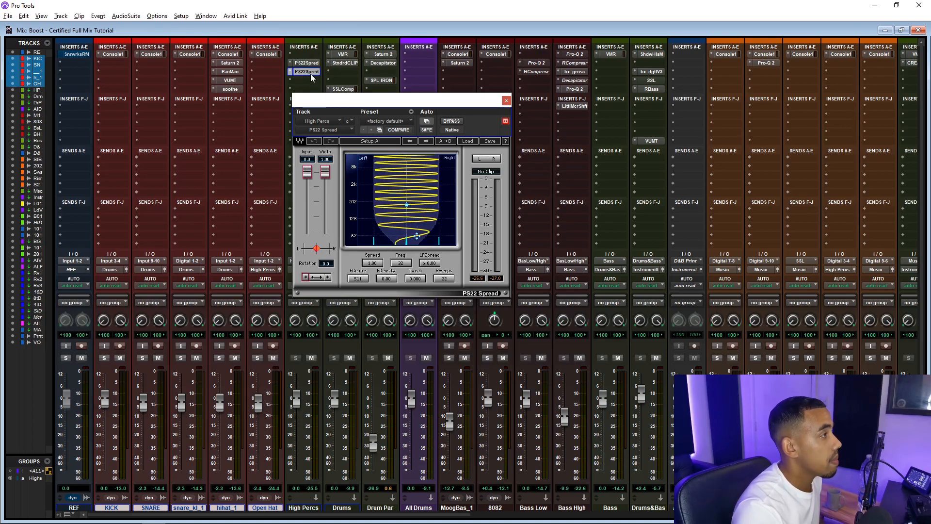
pyautogui.click(506, 100)
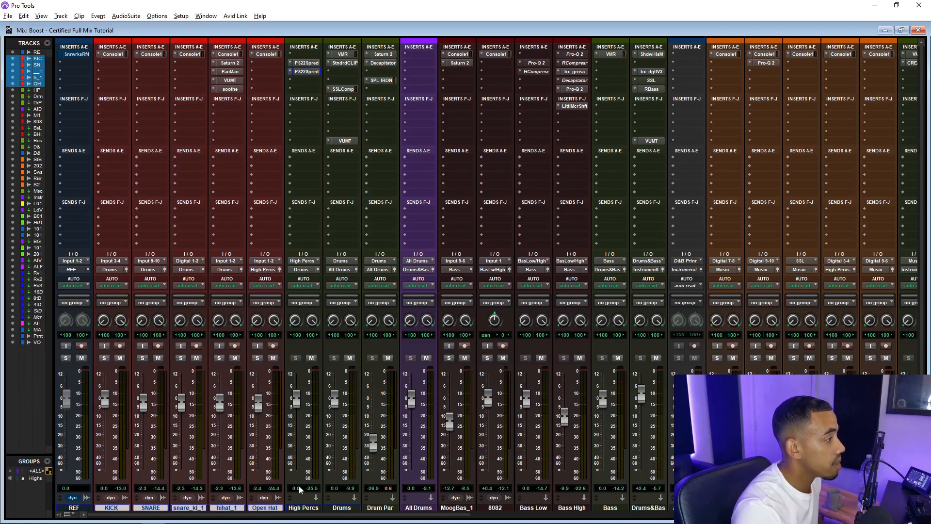
# Select the Drums track and open its Virtual Mix Rack insert
pyautogui.click(346, 508)
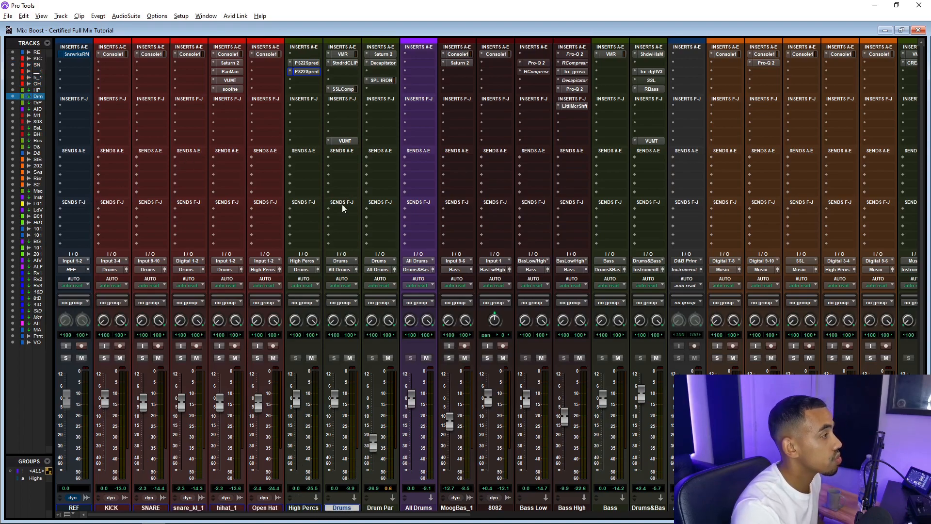
pyautogui.click(344, 54)
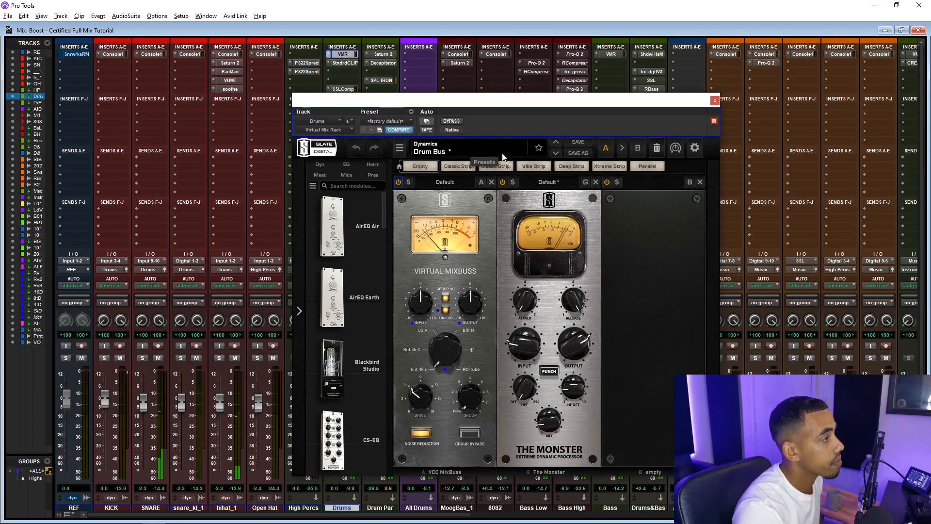
pyautogui.moveTo(512, 103); pyautogui.dragTo(273, 101)
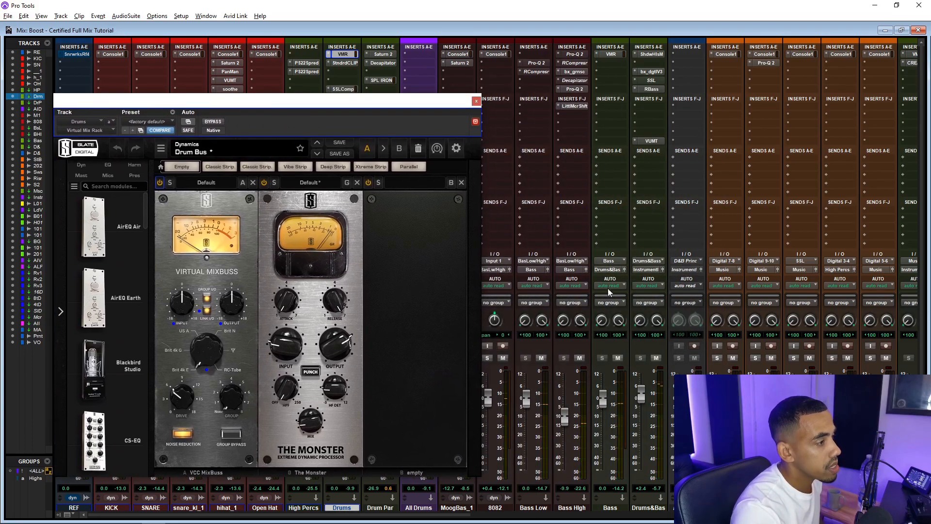
# Scroll across the mixer to the vocal tracks, mute the All Vocals track, and scroll back to the drum tracks
pyautogui.scroll(-1, 619, 291)
pyautogui.hscroll(9, 619, 291)
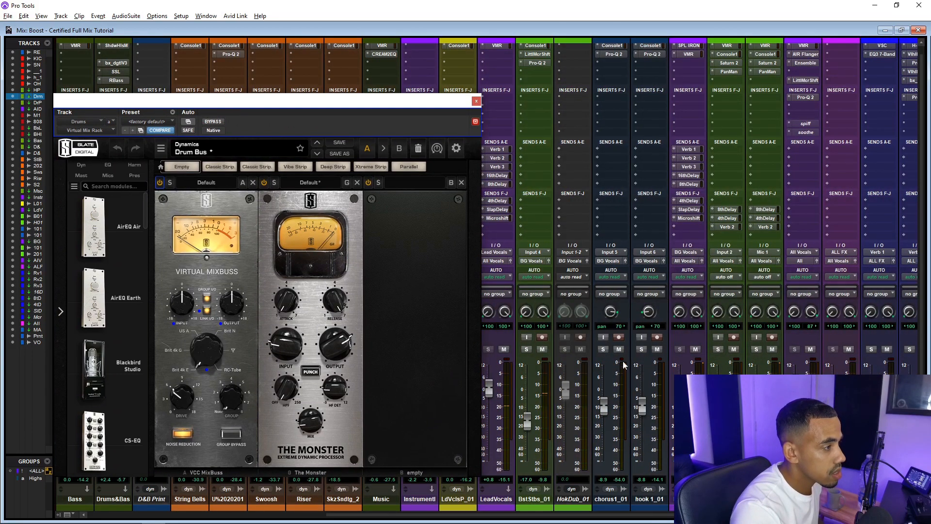
pyautogui.hscroll(9, 621, 350)
pyautogui.click(647, 349)
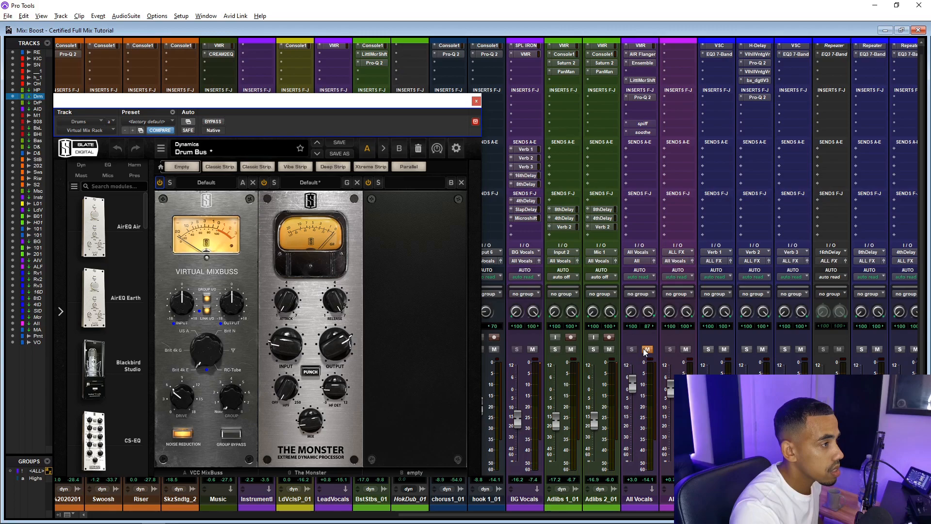
pyautogui.hscroll(-5, 644, 350)
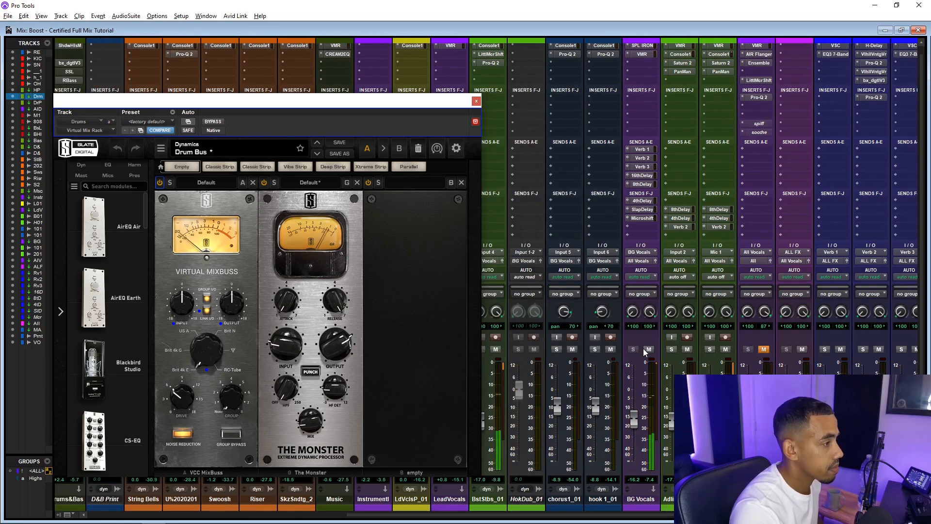
pyautogui.hscroll(-3, 643, 349)
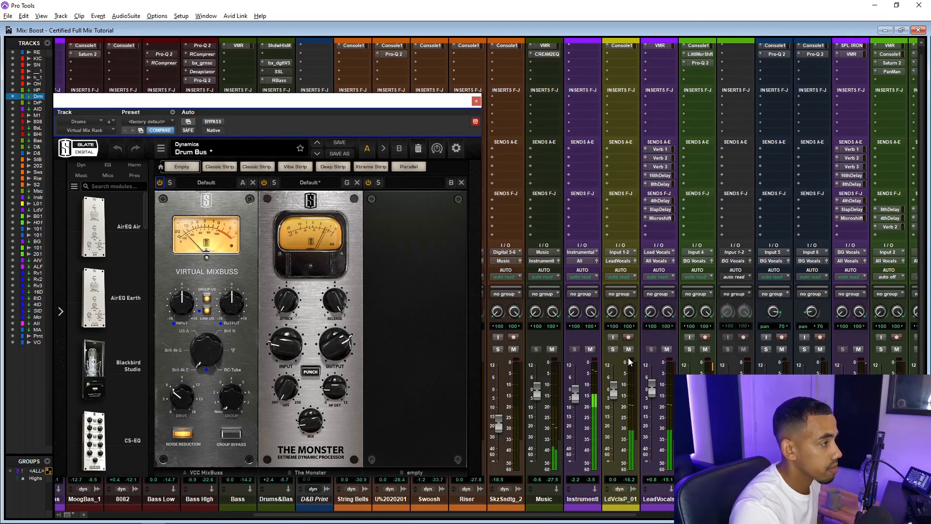
pyautogui.hscroll(-8, 550, 347)
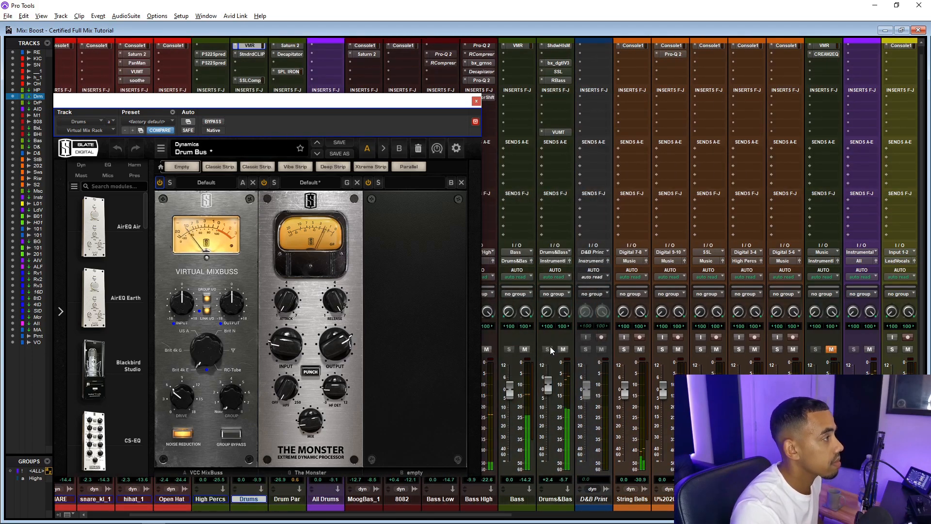
pyautogui.moveTo(368, 104); pyautogui.dragTo(751, 112)
pyautogui.hscroll(-2, 427, 155)
pyautogui.scroll(1, 427, 155)
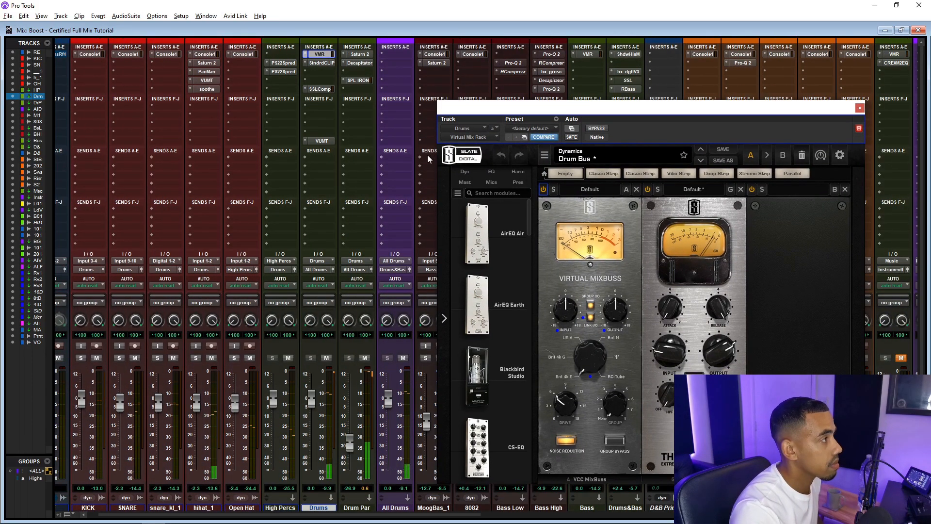
# Open the Drums track's StandardCLIP, SSLComp and VUMT inserts, playing back to audition the SSL bus compressor
pyautogui.click(321, 63)
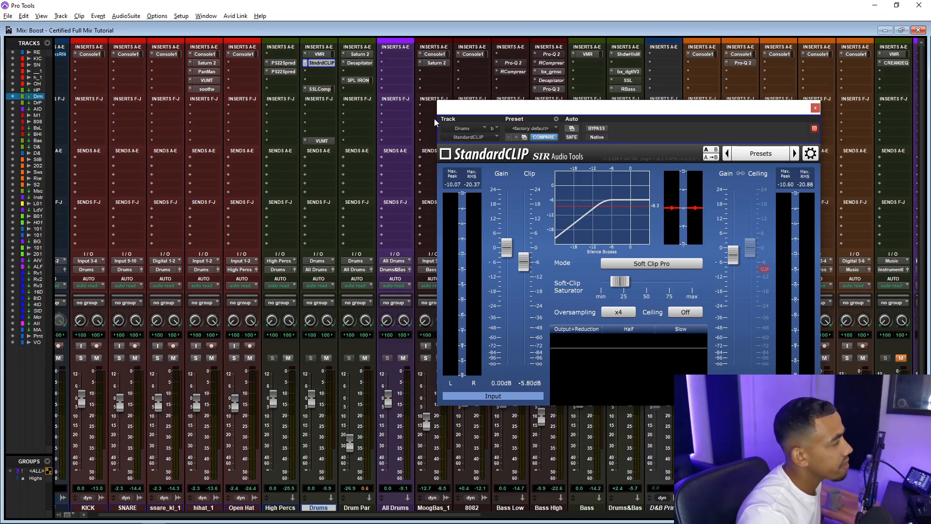
pyautogui.click(321, 90)
pyautogui.click(321, 63)
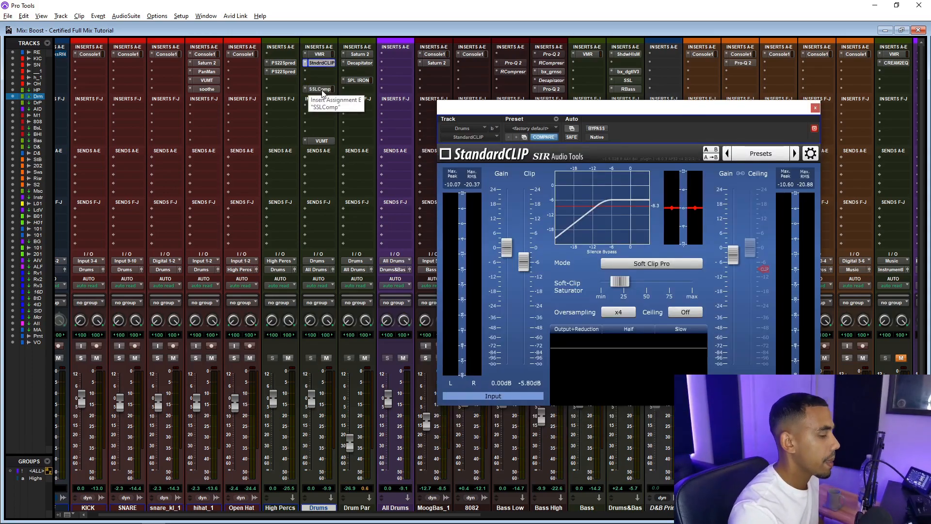
pyautogui.click(320, 89)
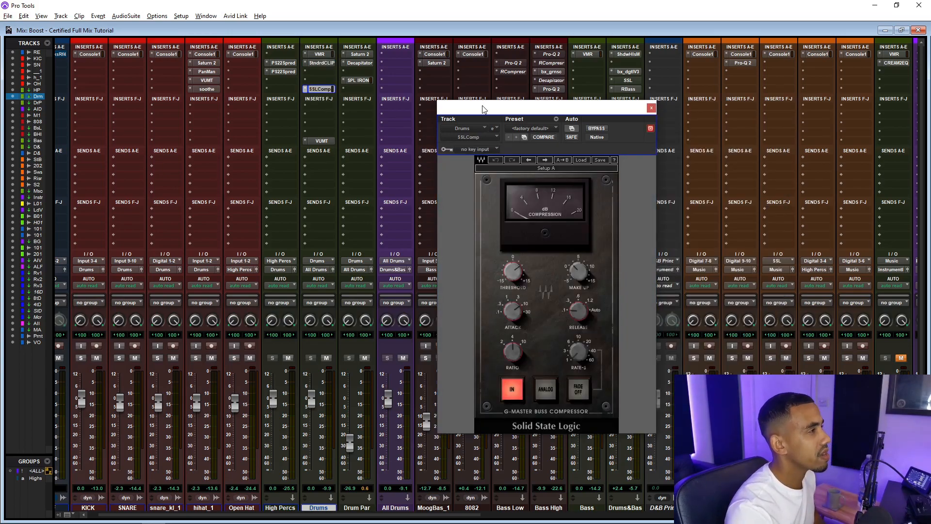
pyautogui.moveTo(482, 108); pyautogui.dragTo(405, 105)
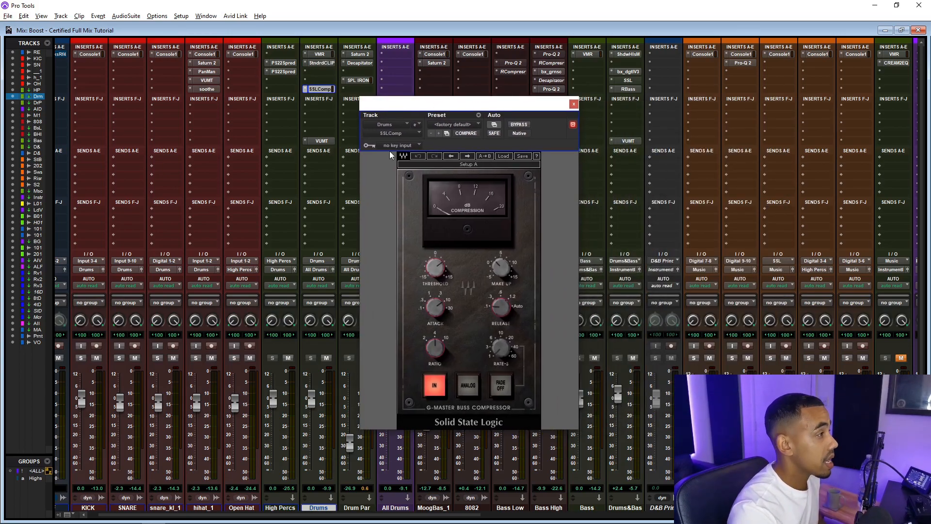
pyautogui.press('space')
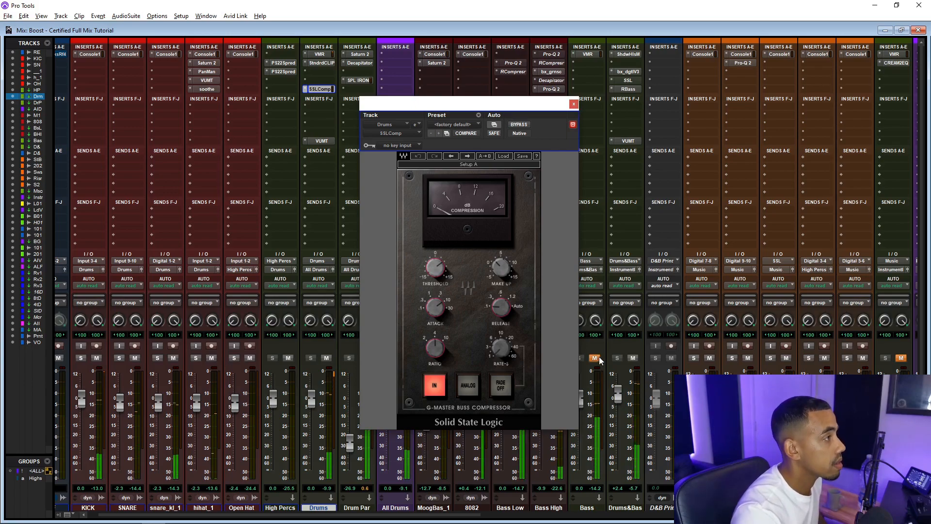
pyautogui.click(573, 104)
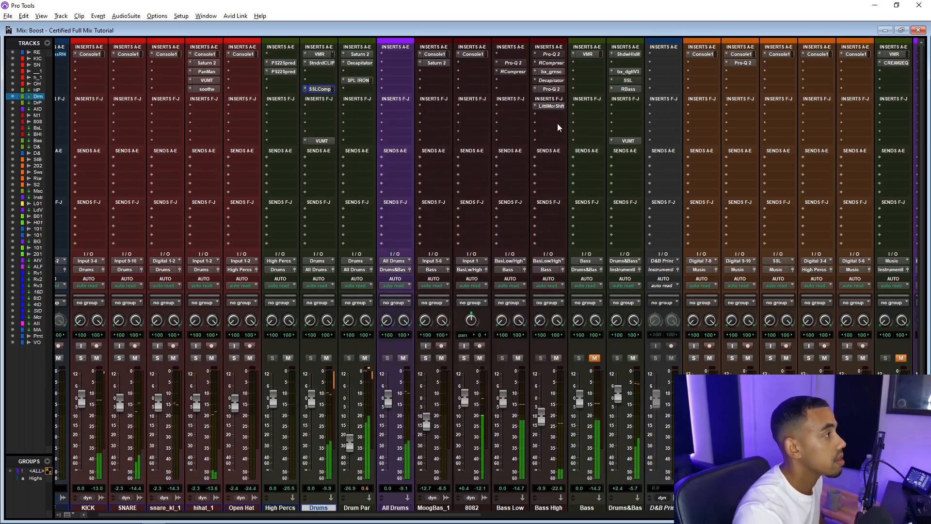
pyautogui.click(320, 141)
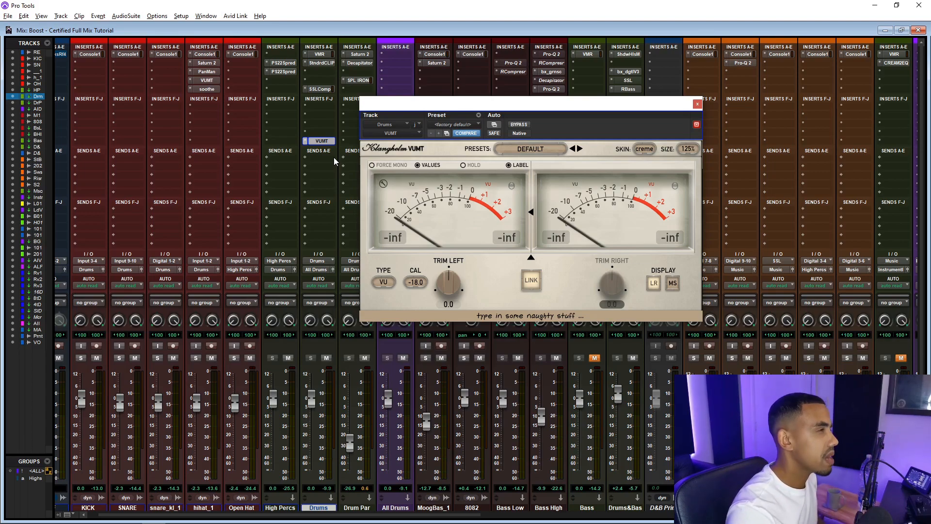
pyautogui.click(697, 103)
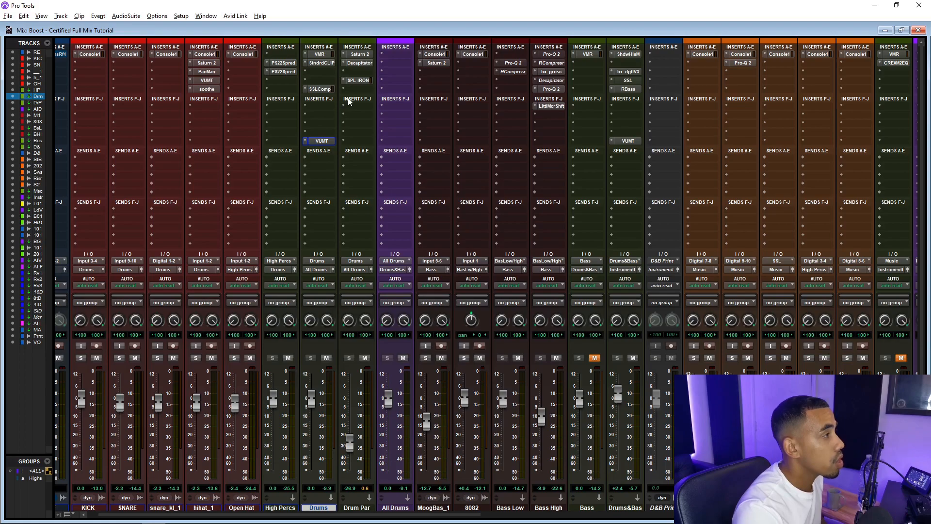
# Open the Drum Par track's Saturn 2 insert, mute the Drums track, and play back to audition the parallel bus
pyautogui.click(359, 54)
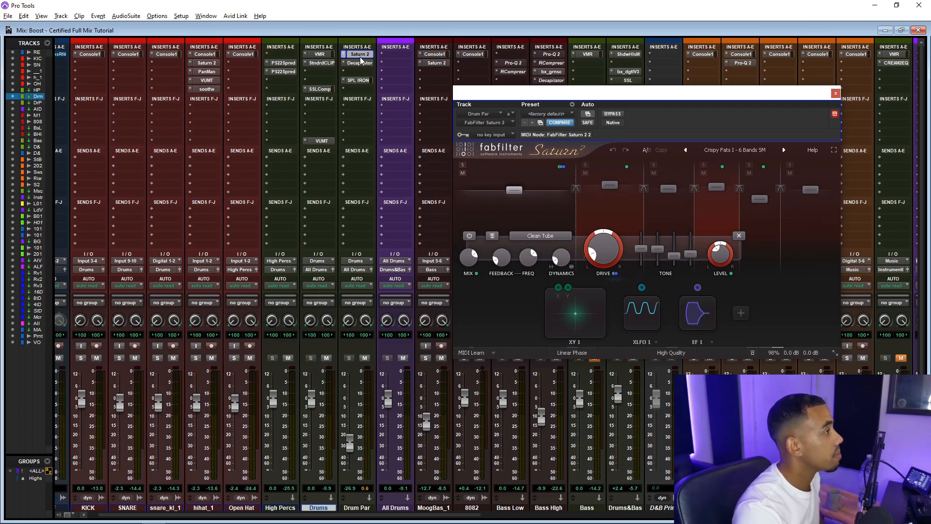
pyautogui.moveTo(468, 95); pyautogui.dragTo(432, 131)
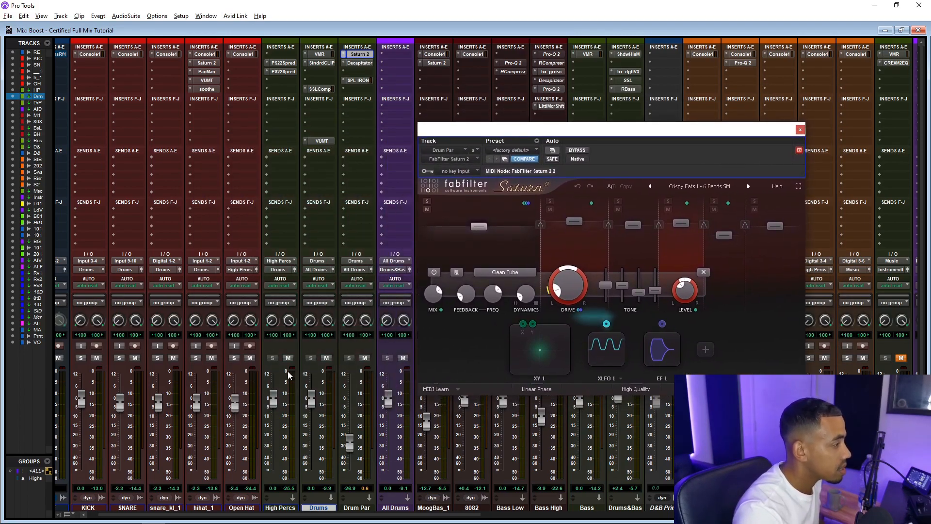
pyautogui.click(327, 358)
pyautogui.press('space')
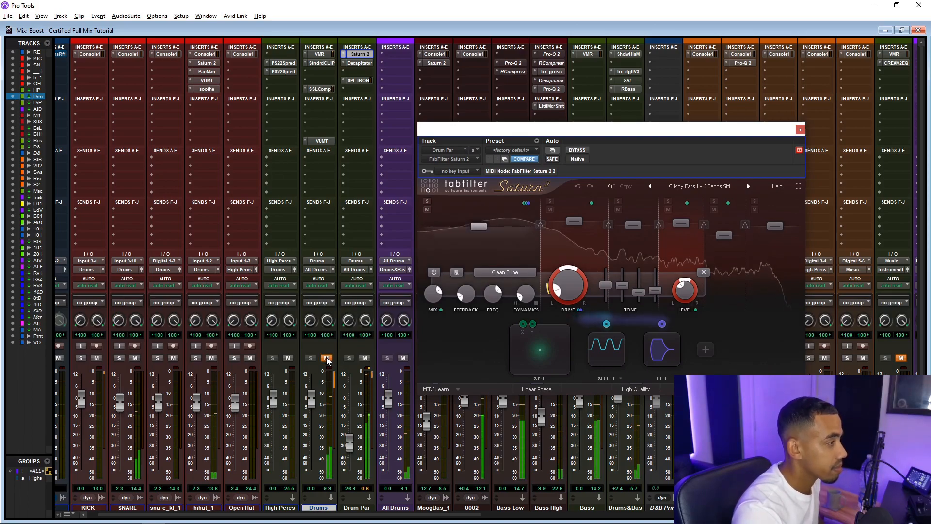
# Open the Drum Par track's Decapitator and SPL IRON inserts, then close the plugin window and stop playback
pyautogui.click(361, 63)
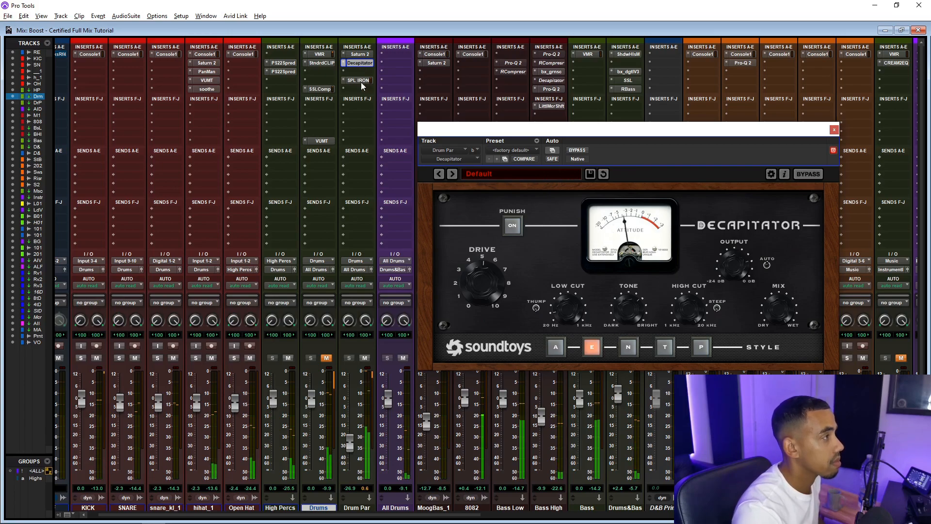
pyautogui.click(361, 81)
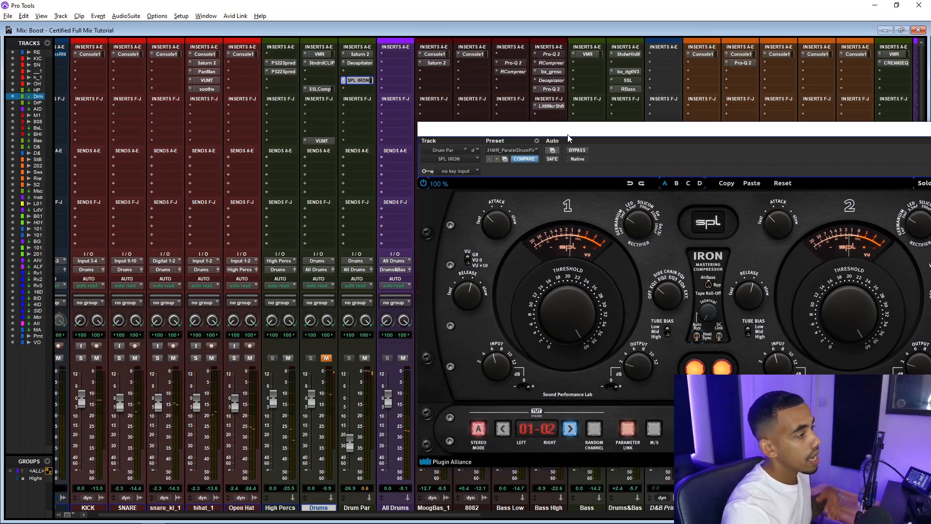
pyautogui.moveTo(657, 129); pyautogui.dragTo(355, 109)
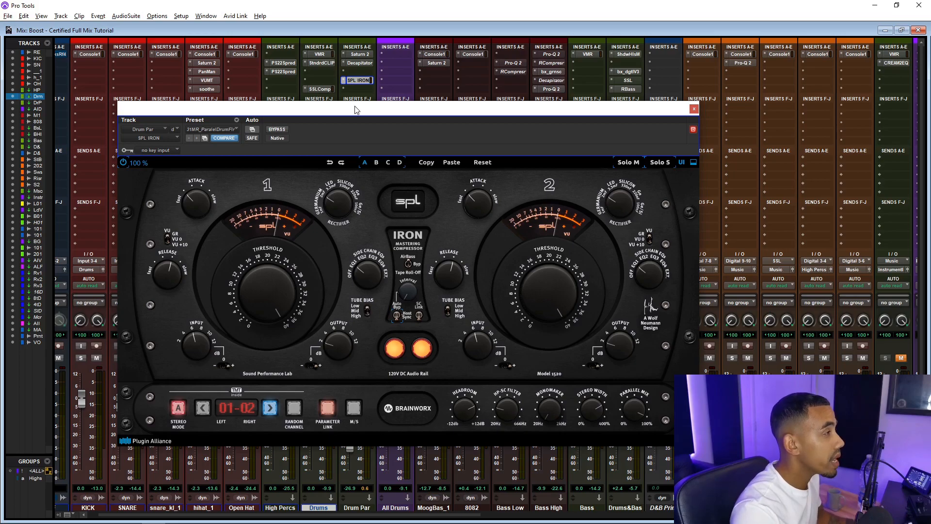
pyautogui.click(694, 109)
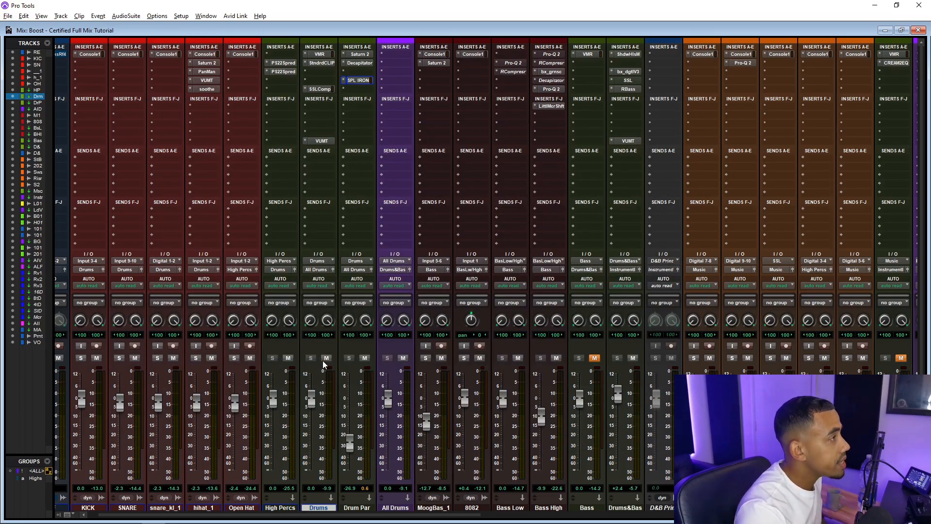
pyautogui.press('space')
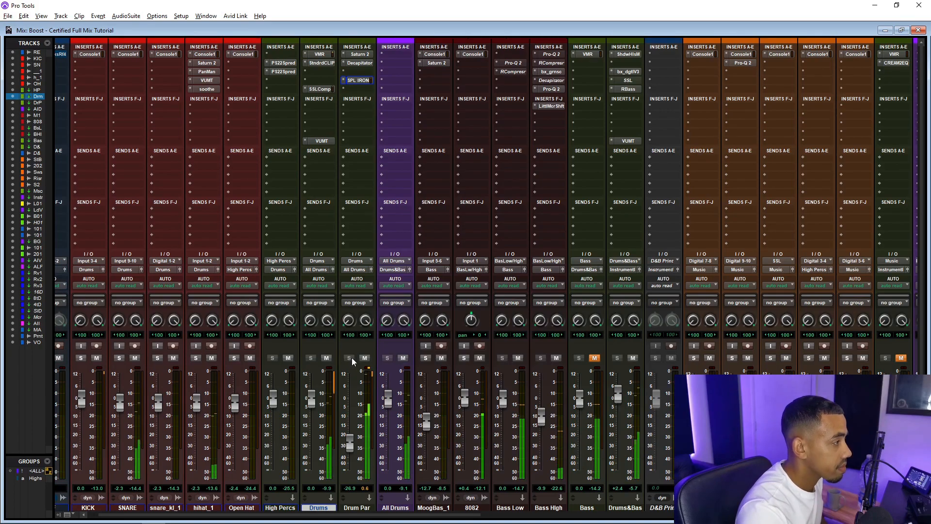
# Mute and unmute the Drum Par track to compare the drums with and without the parallel bus
pyautogui.click(365, 358)
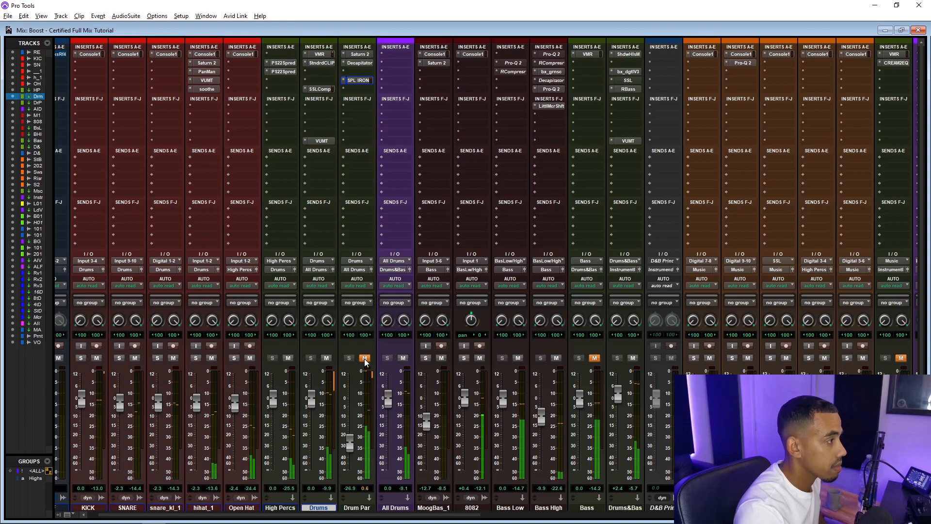
pyautogui.click(365, 358)
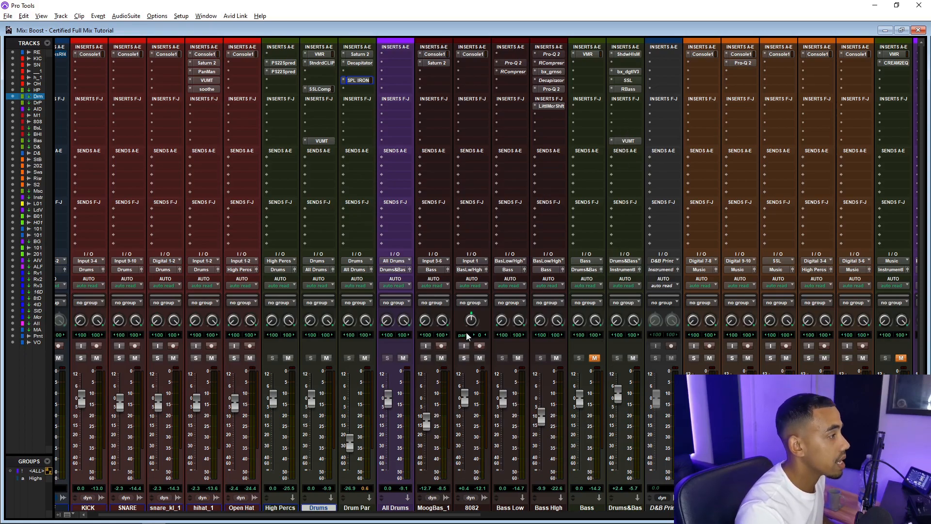
# Select the MoogBas_1 through Bass High tracks, unmute the Bass track, and play back with All Drums muted
pyautogui.click(433, 510)
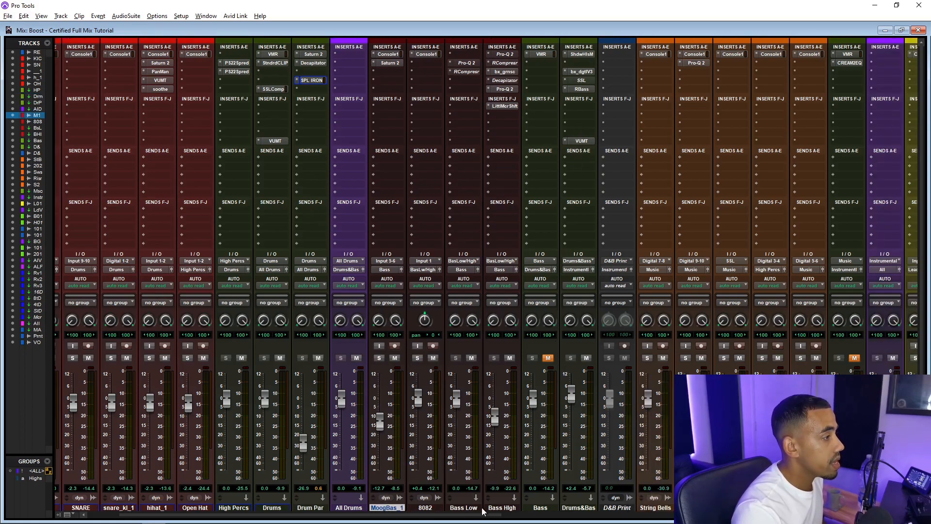
pyautogui.keyDown('shift'); pyautogui.click(499, 509); pyautogui.keyUp('shift')
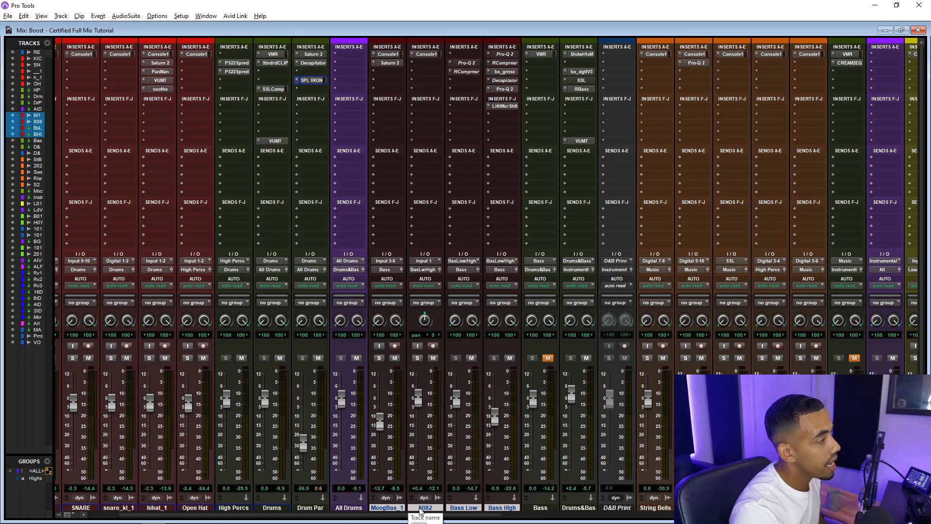
pyautogui.click(548, 358)
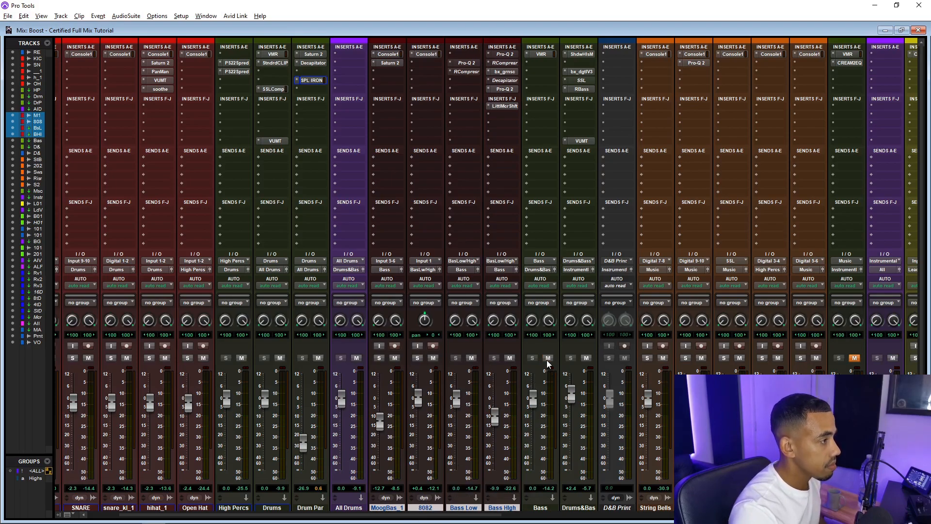
pyautogui.press('space')
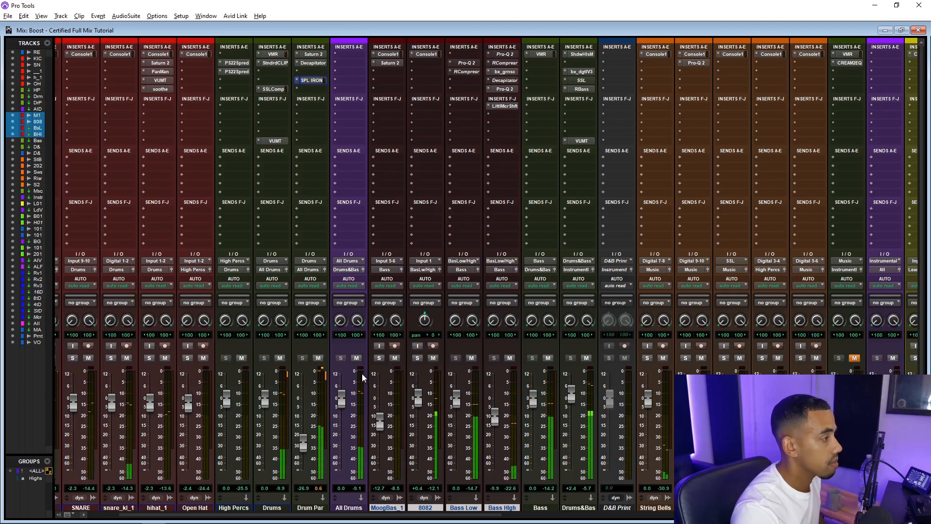
pyautogui.click(356, 359)
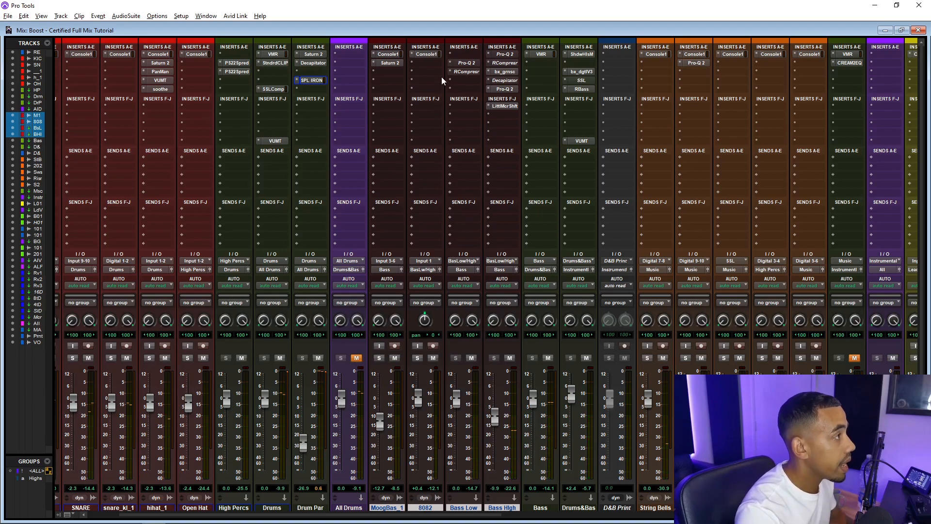
# View the 8082 channel in the Console 1 window, return, and play back while toggling the Bass High track's mute
pyautogui.hotkey('alt', 'Tab')
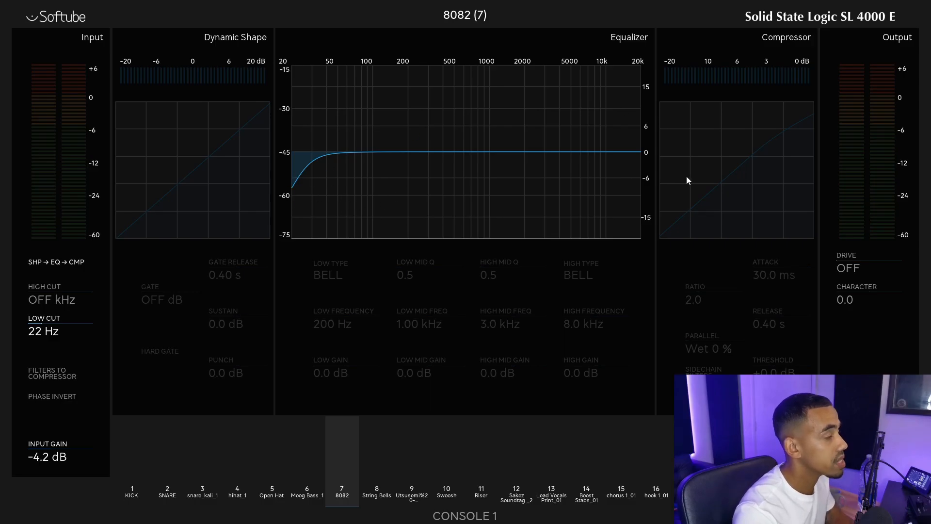
pyautogui.hotkey('alt', 'Tab')
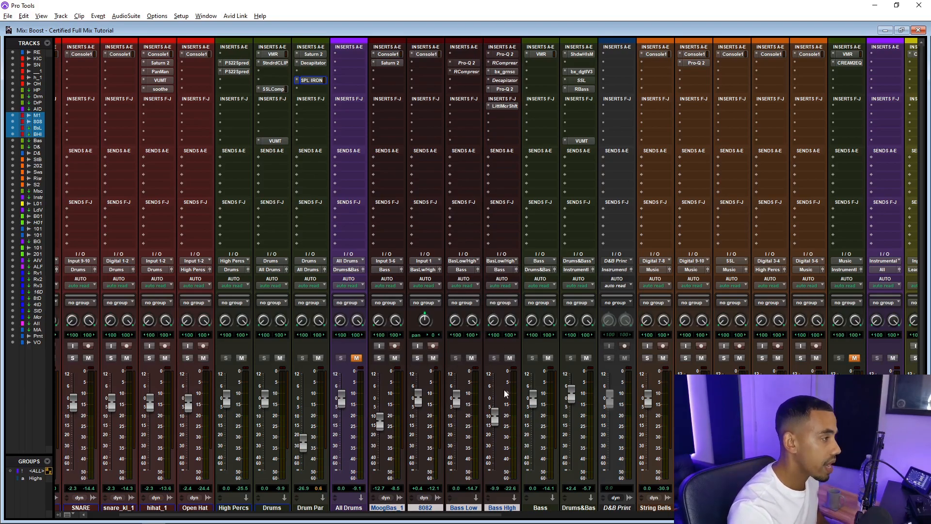
pyautogui.press('space')
pyautogui.click(509, 359)
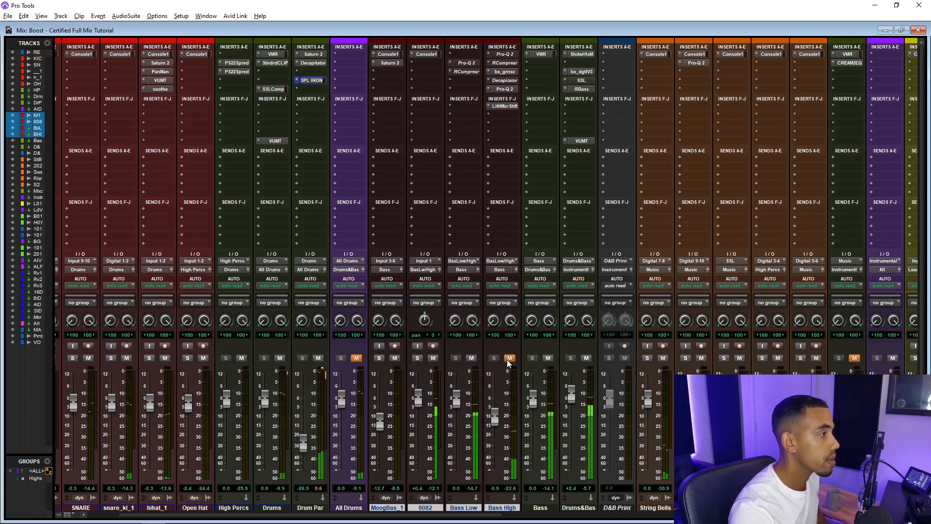
pyautogui.click(510, 358)
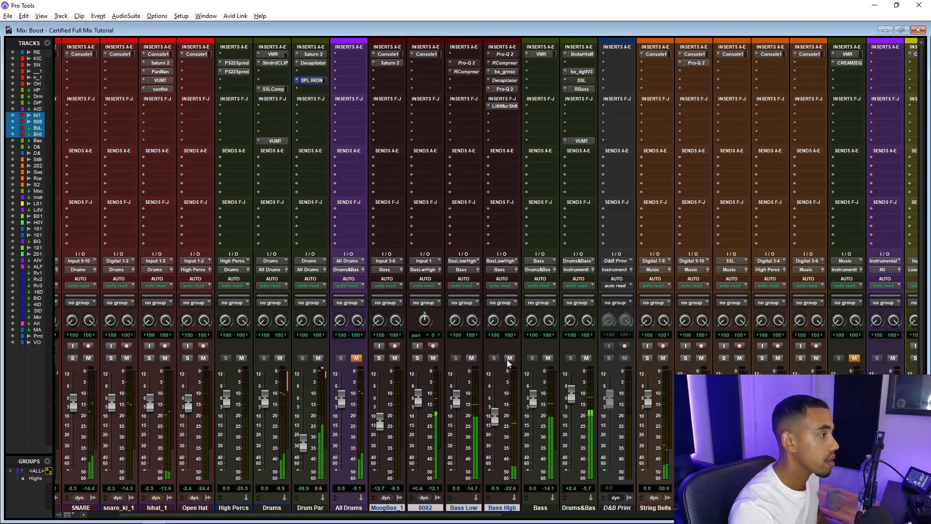
pyautogui.click(510, 358)
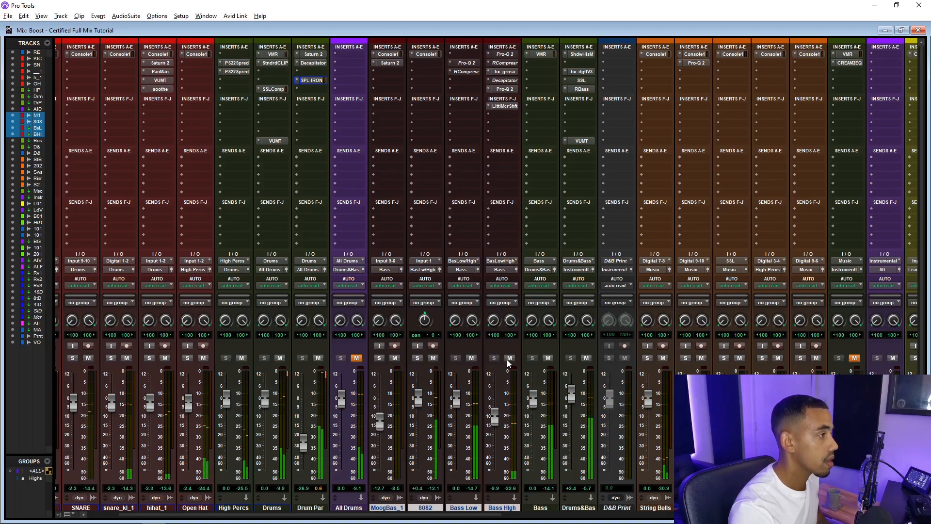
pyautogui.click(509, 358)
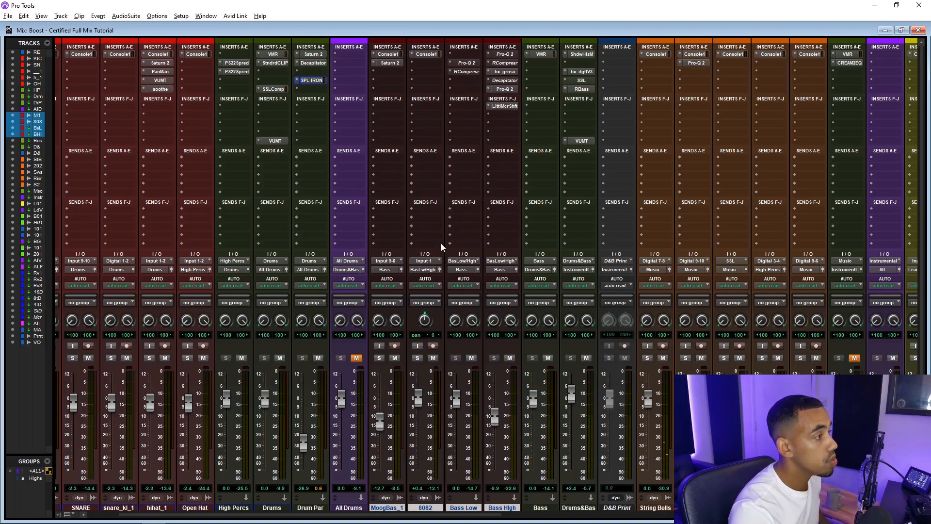
# Open the Bass Low RCompressor and the Bass High bx_greenscreamer, Pro-Q 2 and Little MicroShift inserts, muting Bass Low, then close the plugin window
pyautogui.click(465, 72)
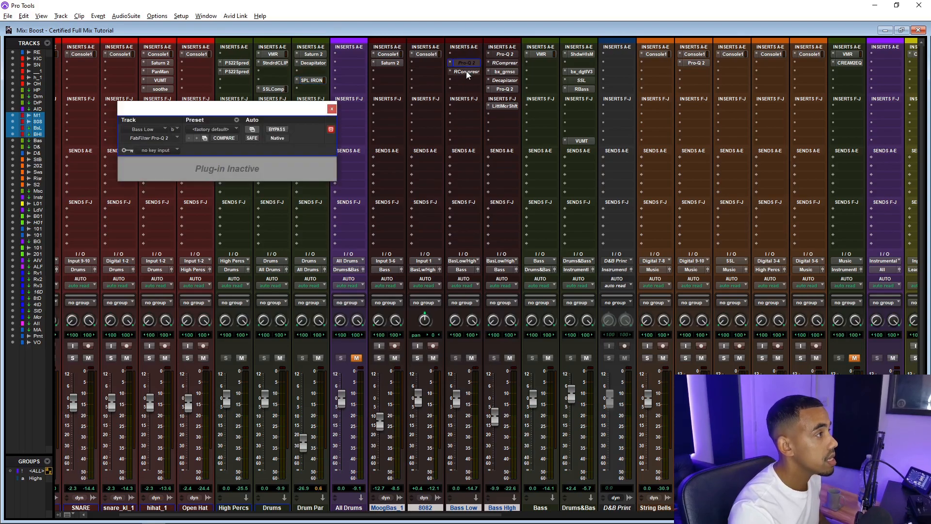
pyautogui.click(505, 72)
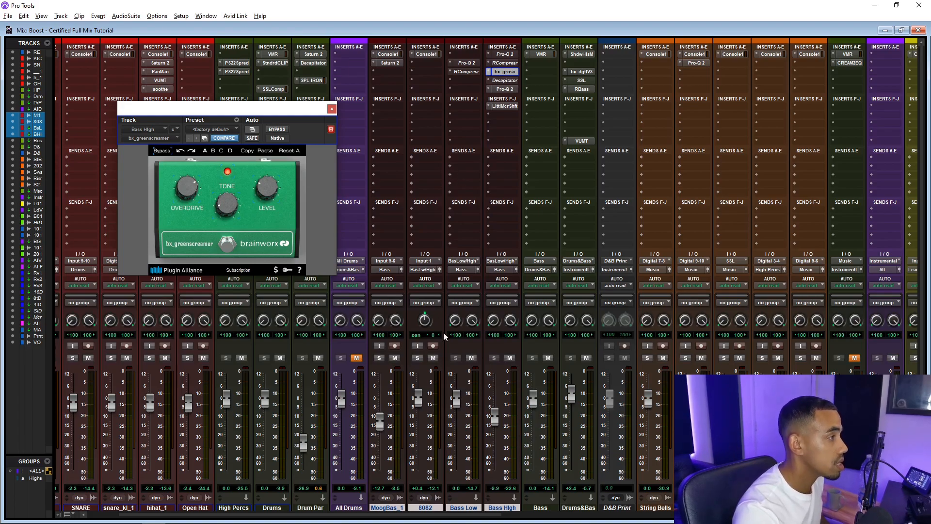
pyautogui.click(472, 358)
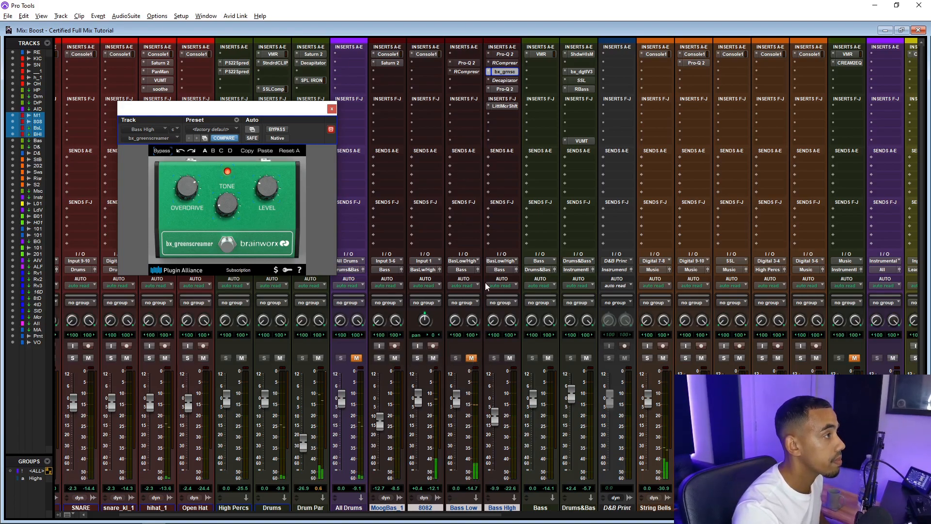
pyautogui.click(506, 90)
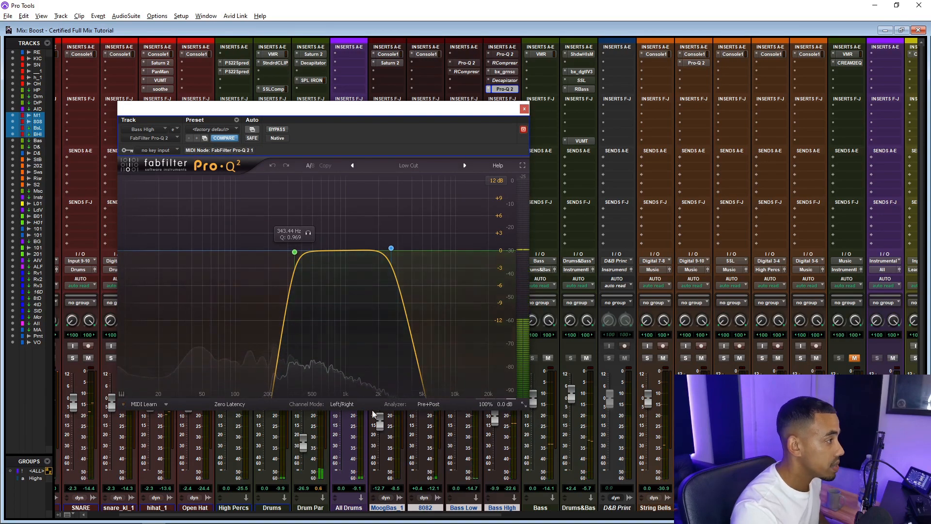
pyautogui.moveTo(509, 109); pyautogui.dragTo(399, 135)
pyautogui.click(509, 106)
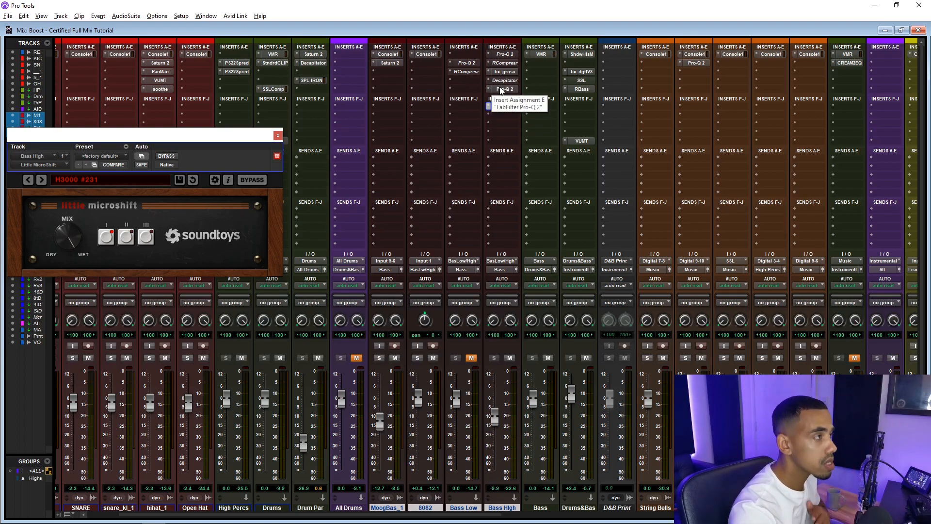
pyautogui.click(505, 89)
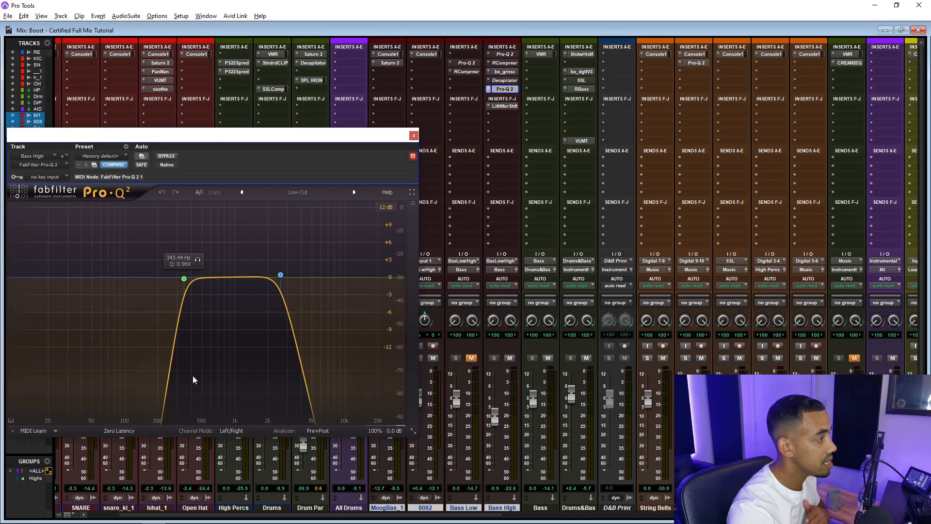
pyautogui.click(414, 136)
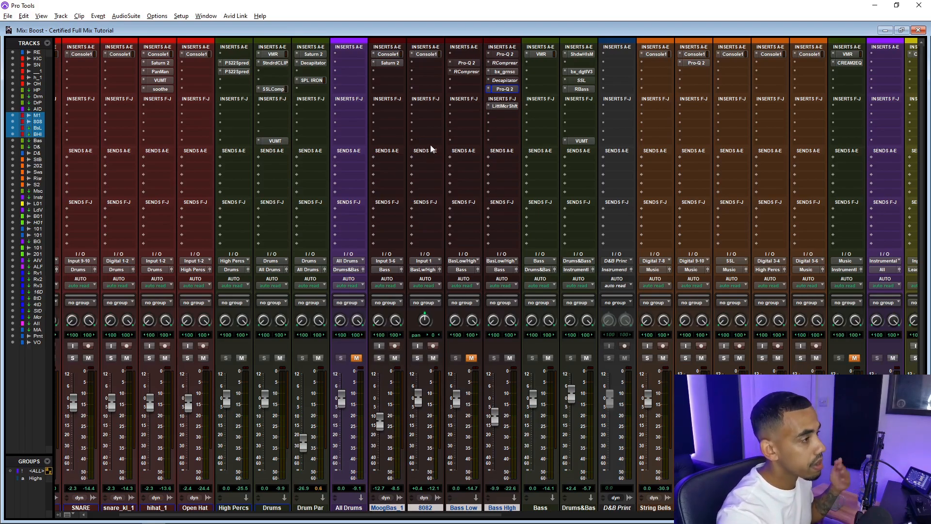
# Unmute the Bass Low track and toggle the Bass High track's mute on and off
pyautogui.click(472, 358)
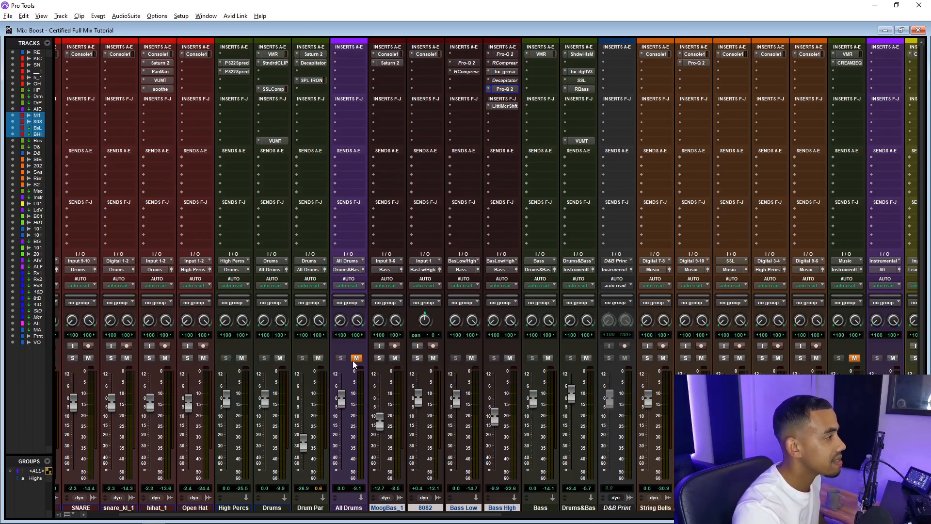
pyautogui.hscroll(4, 681, 364)
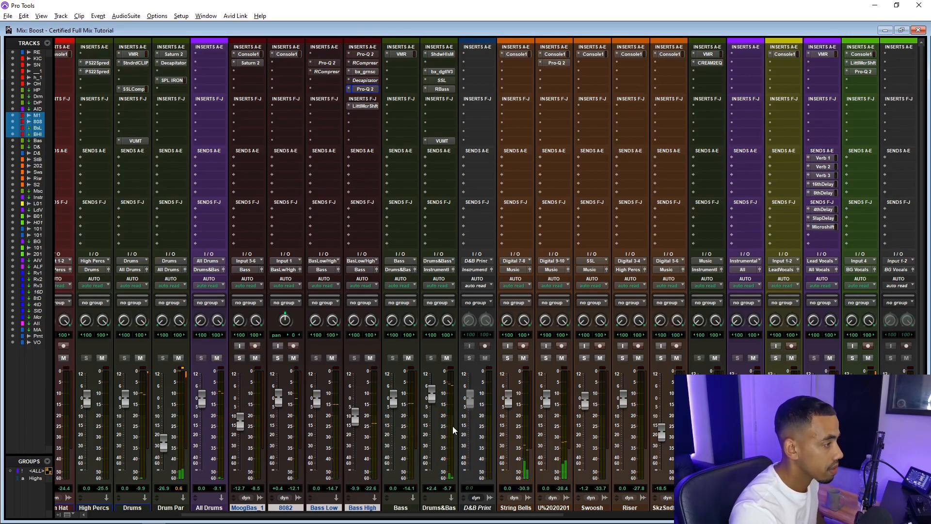
pyautogui.moveTo(354, 415); pyautogui.dragTo(355, 418)
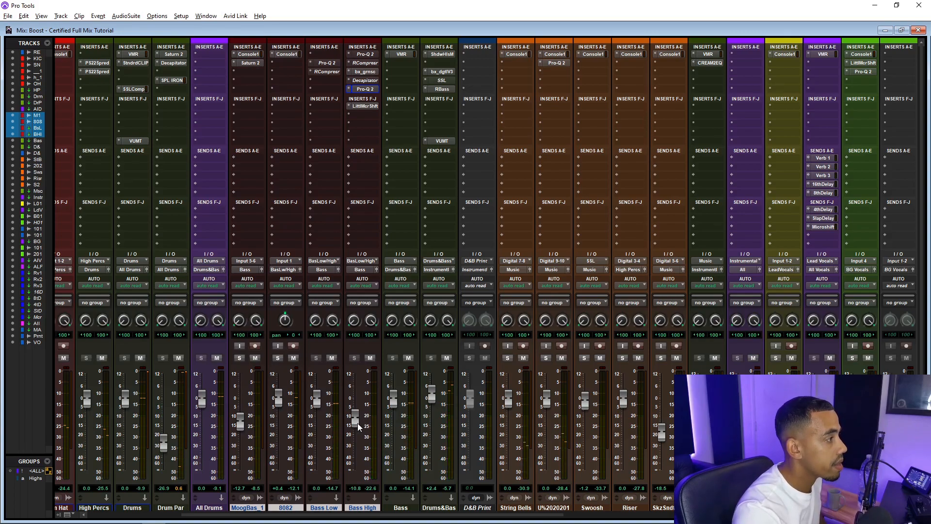
pyautogui.click(370, 358)
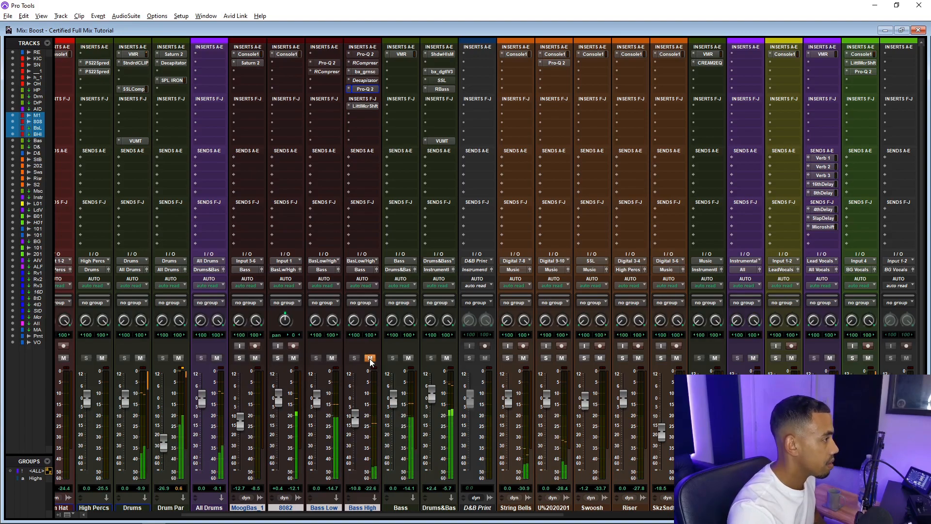
pyautogui.click(370, 359)
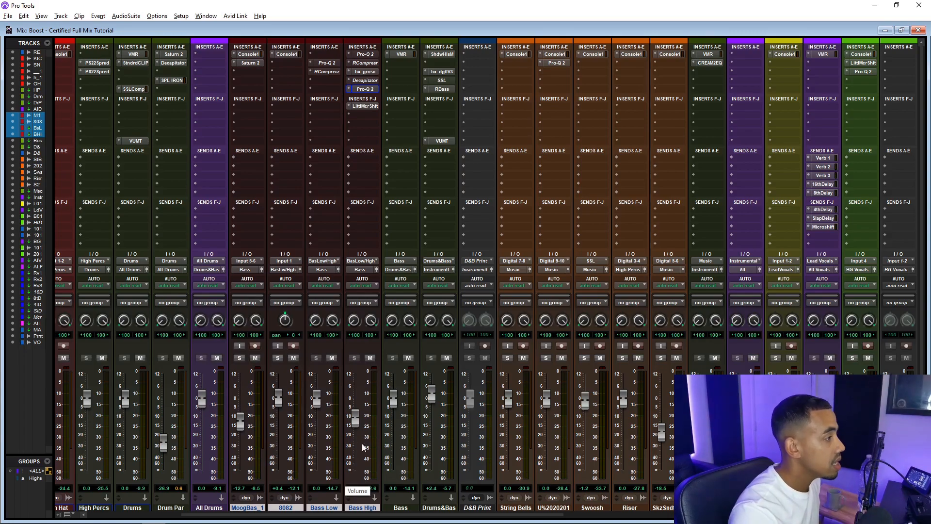
# Select the String Bells through SkzSndtg_2 tracks and switch to the Edit window
pyautogui.hscroll(4, 359, 441)
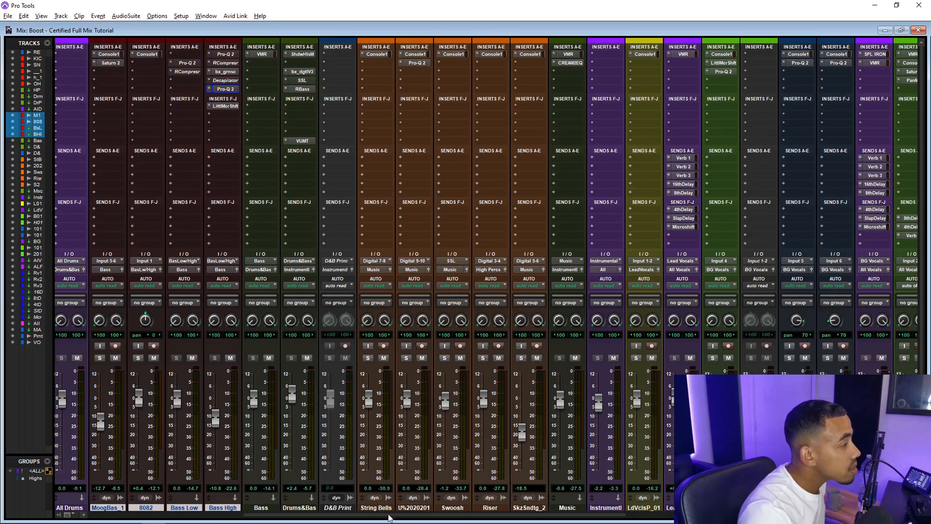
pyautogui.click(379, 509)
pyautogui.keyDown('shift'); pyautogui.click(517, 508); pyautogui.keyUp('shift')
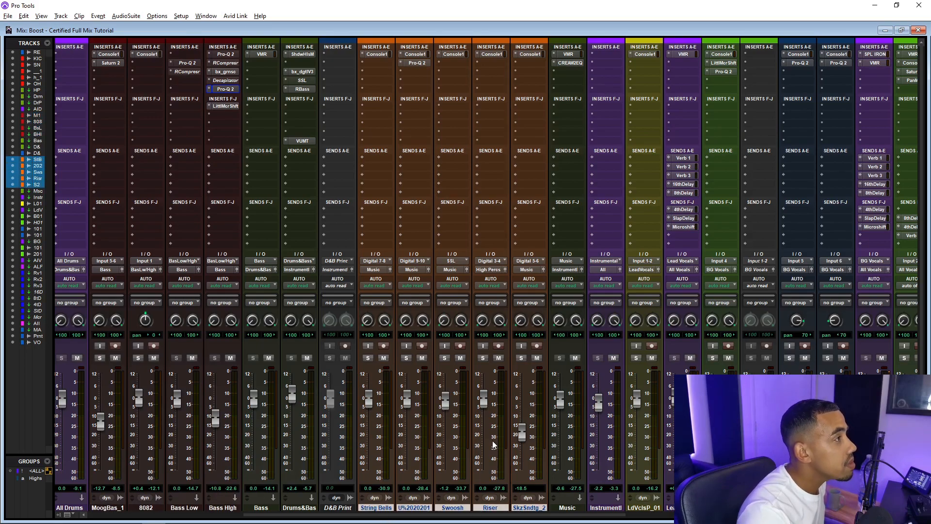
pyautogui.hotkey('ctrl', '=')
# Solo the String Bells track and start playback
pyautogui.scroll(-10, 441, 326)
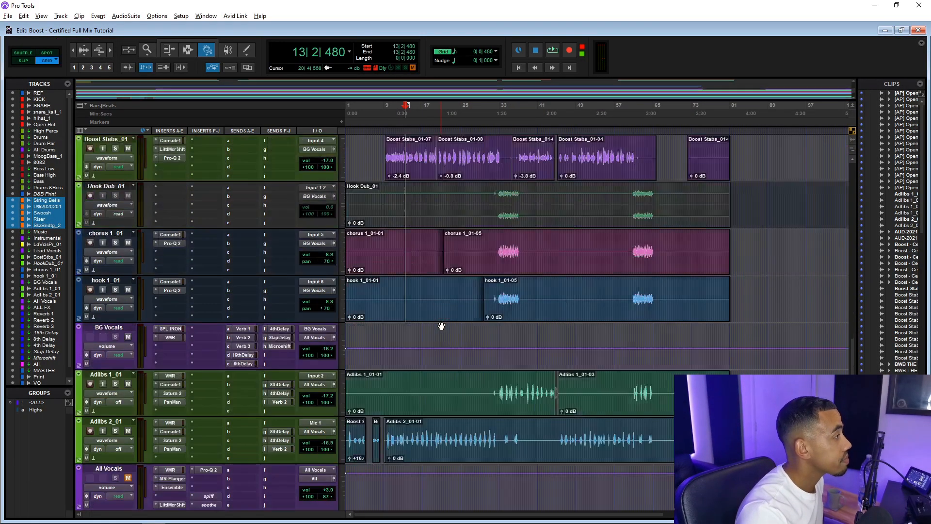
pyautogui.scroll(-2, 441, 326)
pyautogui.scroll(15, 441, 326)
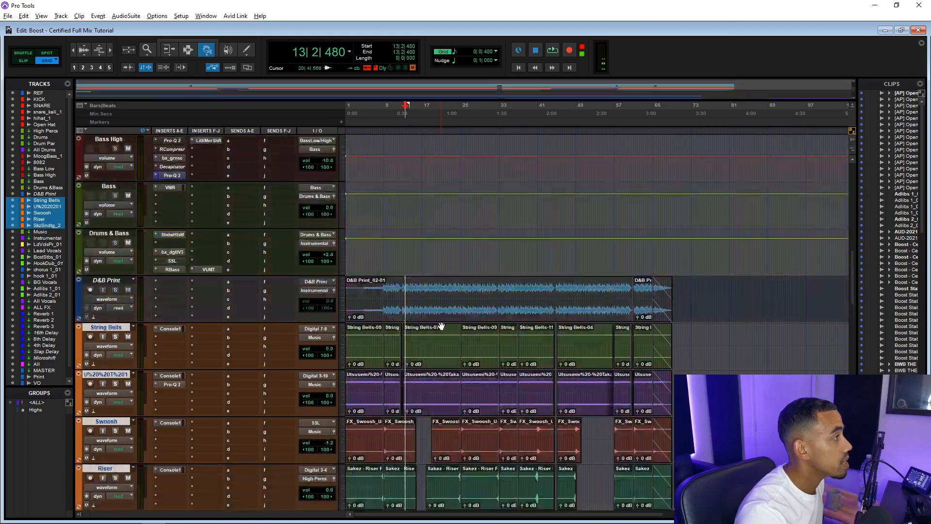
pyautogui.scroll(-4, 441, 326)
pyautogui.scroll(2, 441, 326)
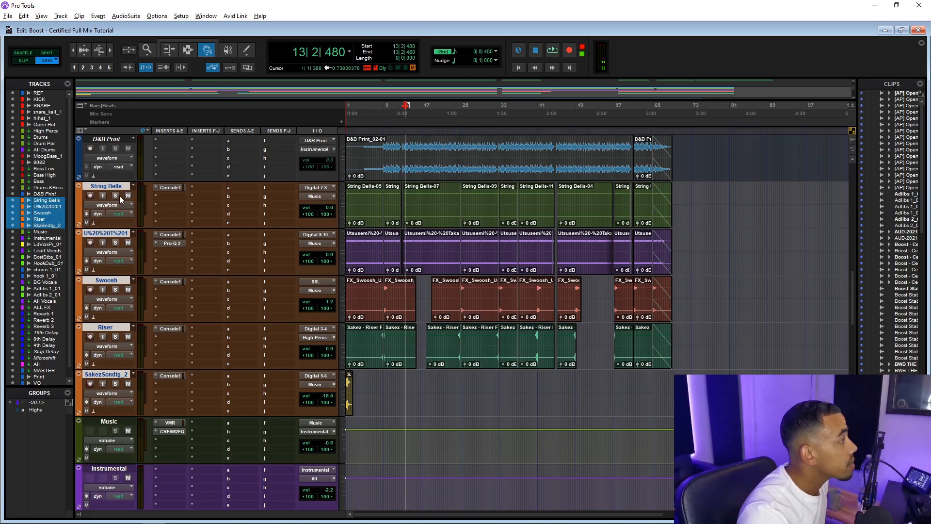
pyautogui.click(116, 195)
pyautogui.press('space')
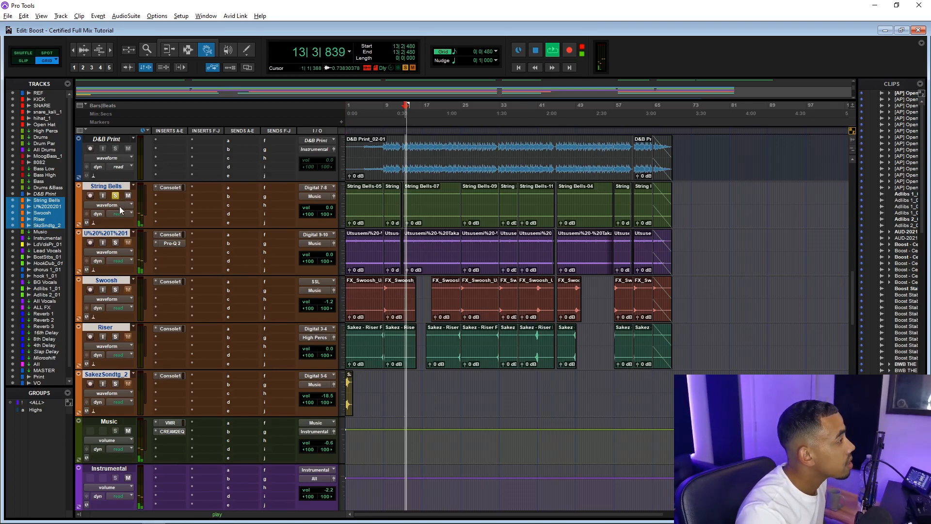
# Switch the solo between the String Bells and U%2020201 tracks, then stop playback and clear the solos
pyautogui.click(115, 243)
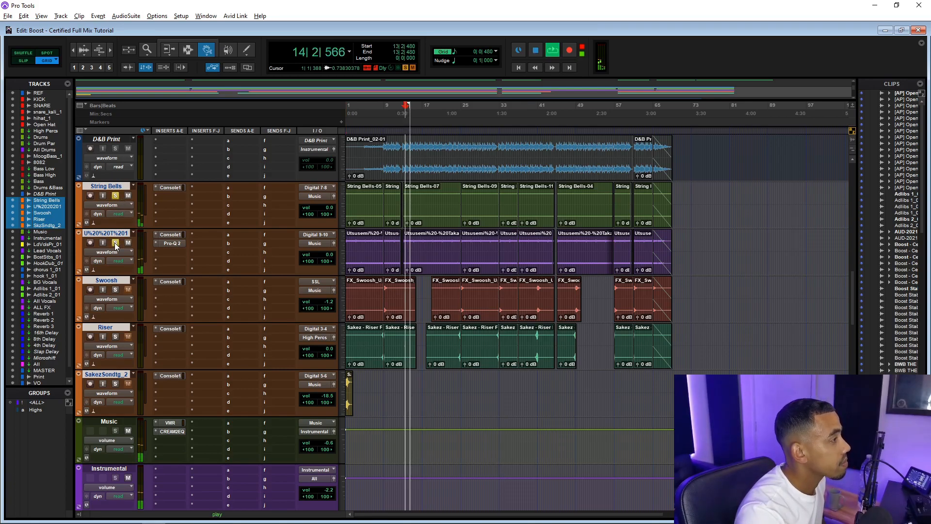
pyautogui.click(116, 196)
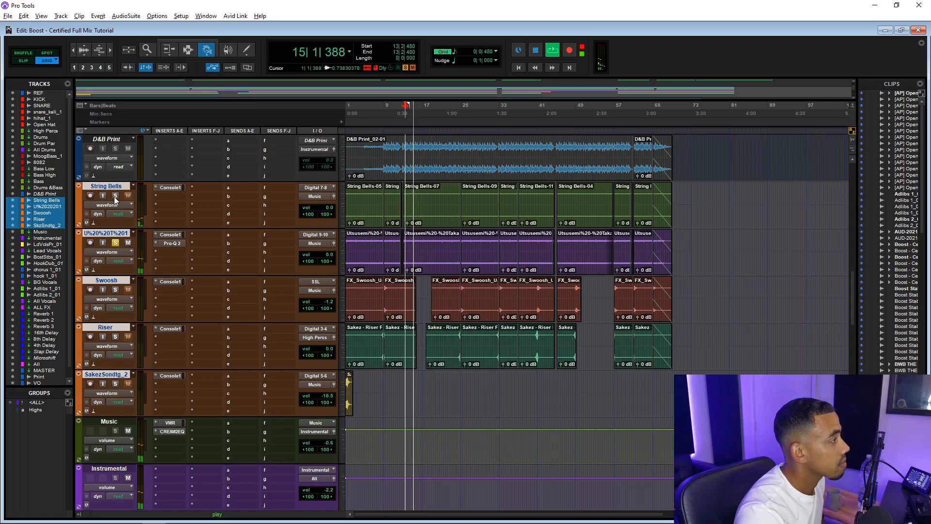
pyautogui.click(115, 196)
pyautogui.click(115, 243)
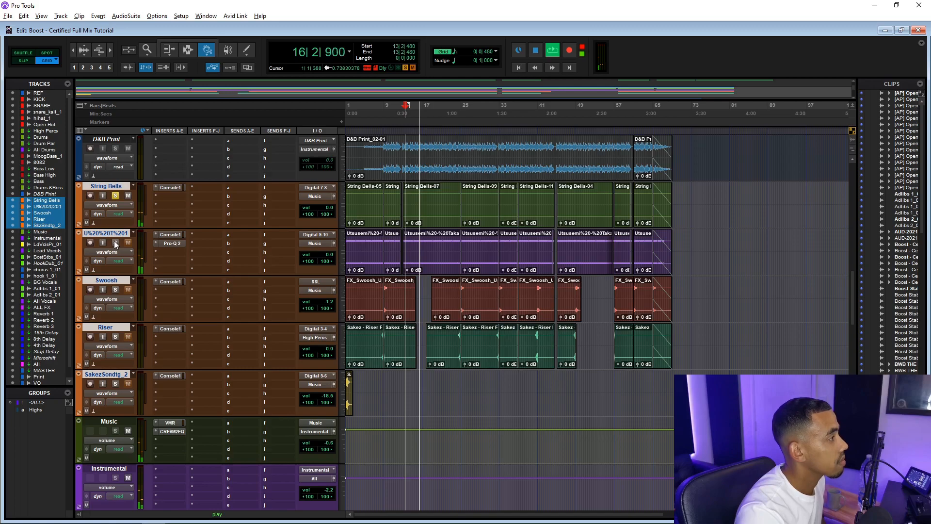
pyautogui.press('space')
pyautogui.click(115, 195)
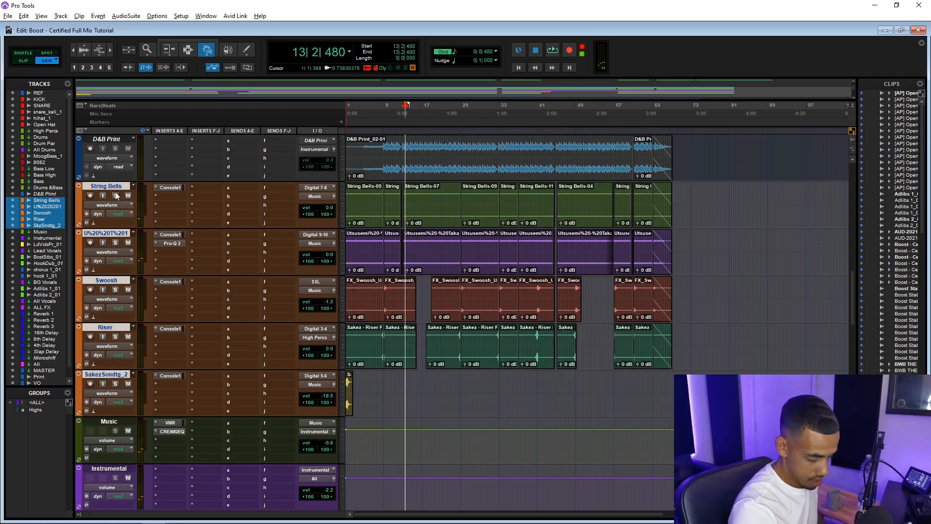
# Open the U%2020201 track's Pro-Q 2 insert, review its EQ curve, and close the plugin window
pyautogui.click(177, 243)
pyautogui.moveTo(213, 137); pyautogui.dragTo(570, 126)
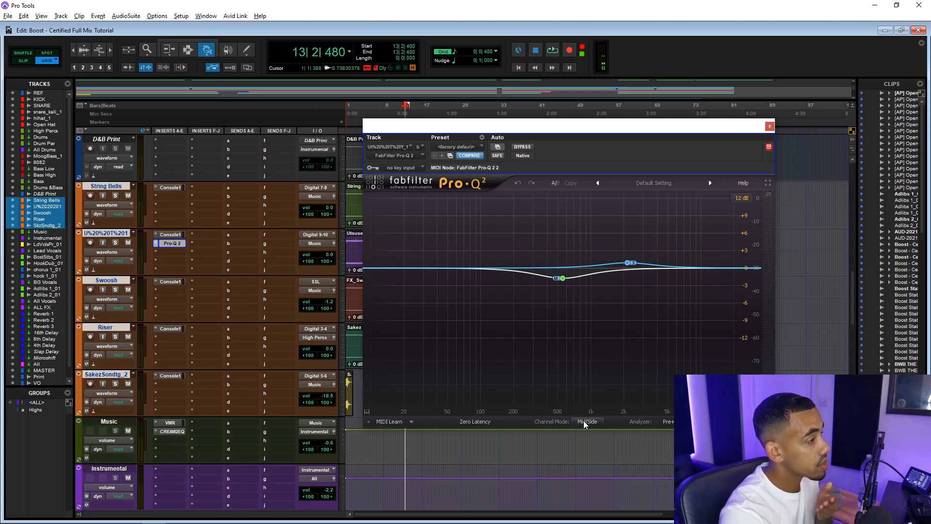
pyautogui.moveTo(583, 421)
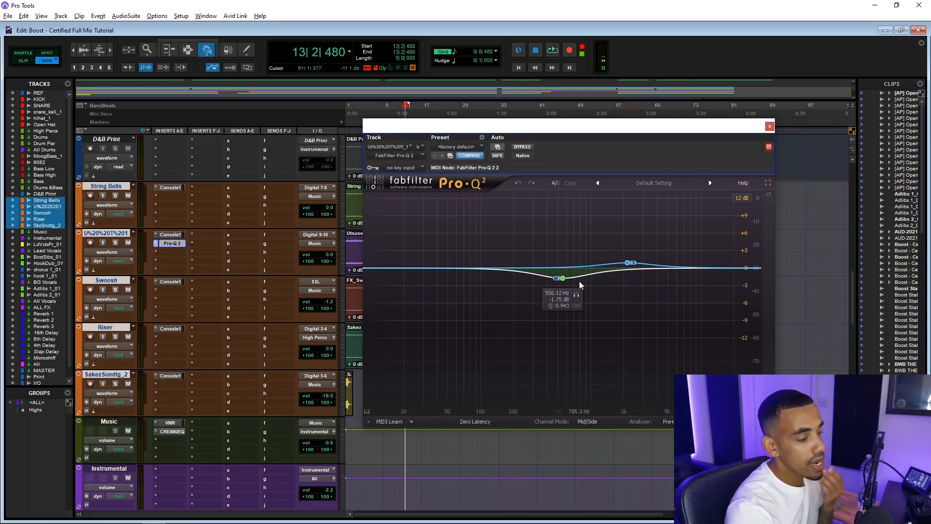
pyautogui.click(769, 127)
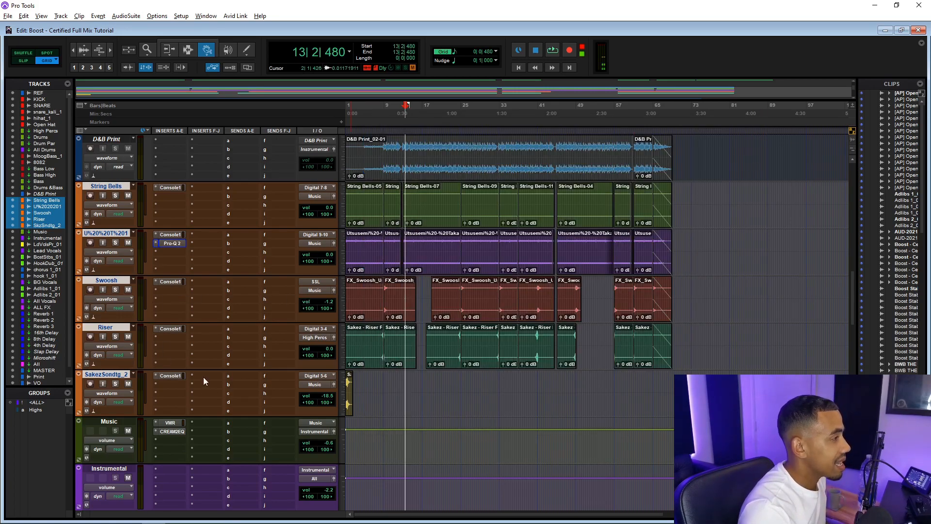
# Open the Virtual Mix Rack insert on the Music track
pyautogui.scroll(-1, 207, 383)
pyautogui.scroll(-1, 208, 384)
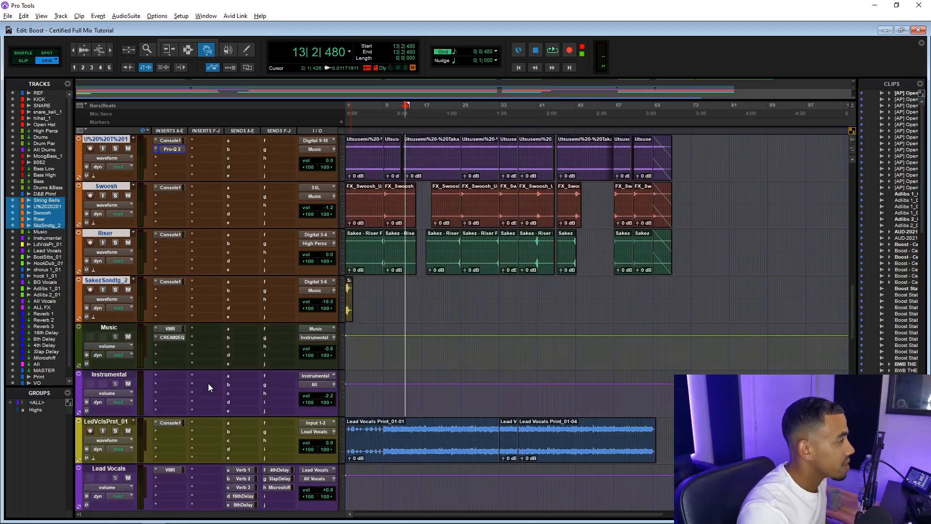
pyautogui.click(166, 328)
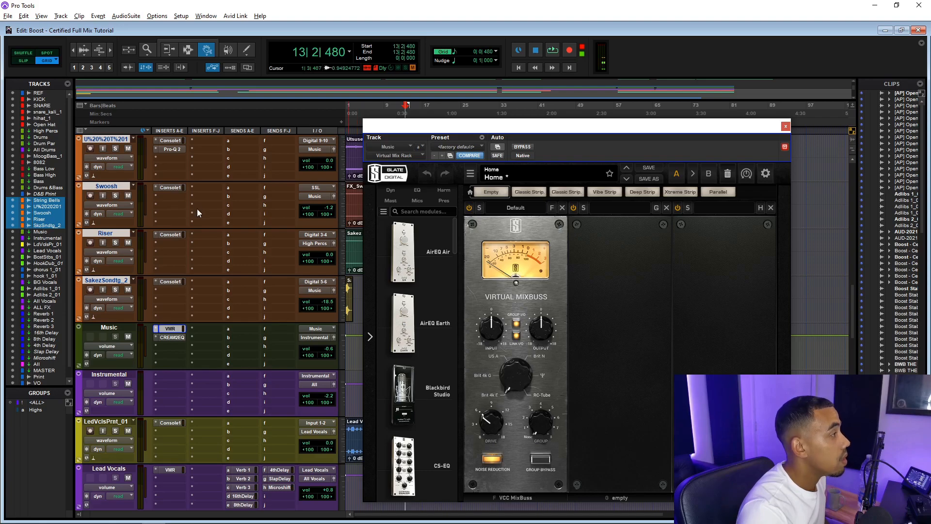
# Open the Bass track's Virtual Mix Rack insert, then close the plugin window
pyautogui.scroll(6, 205, 212)
pyautogui.scroll(1, 203, 251)
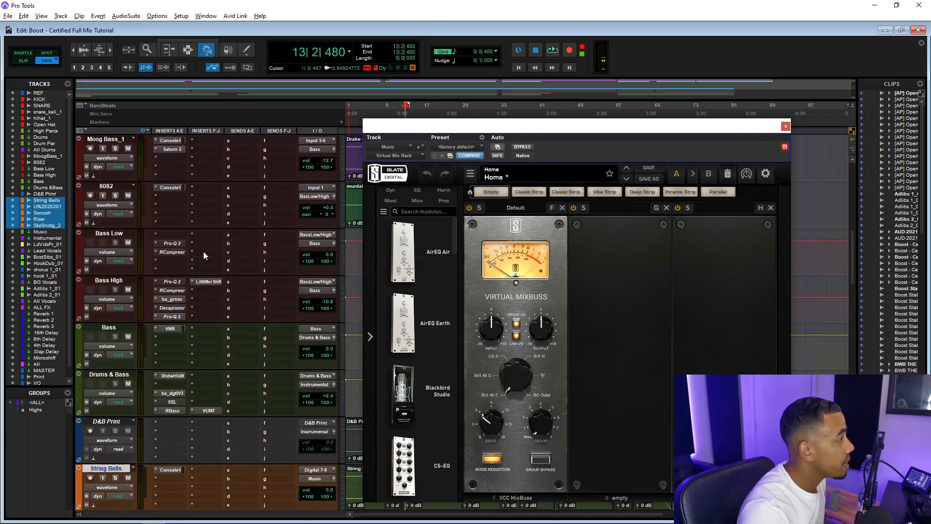
pyautogui.click(171, 330)
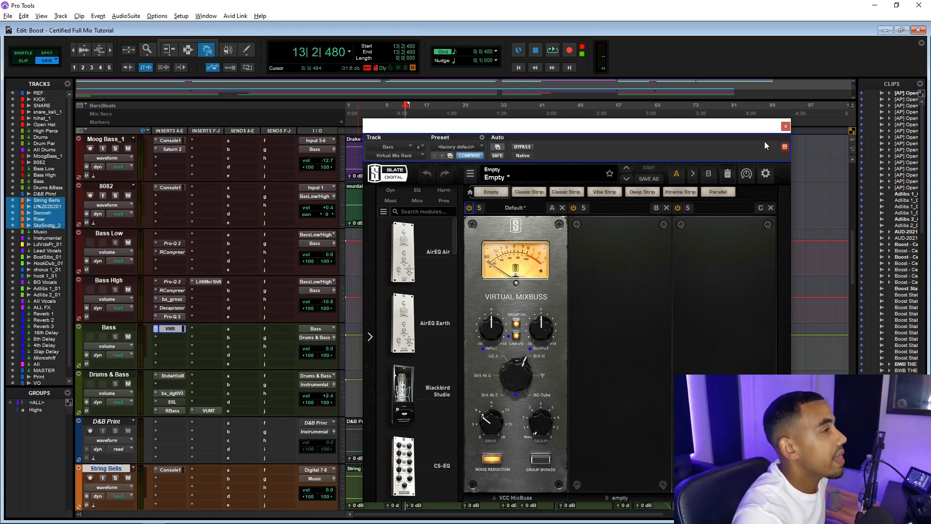
pyautogui.click(786, 126)
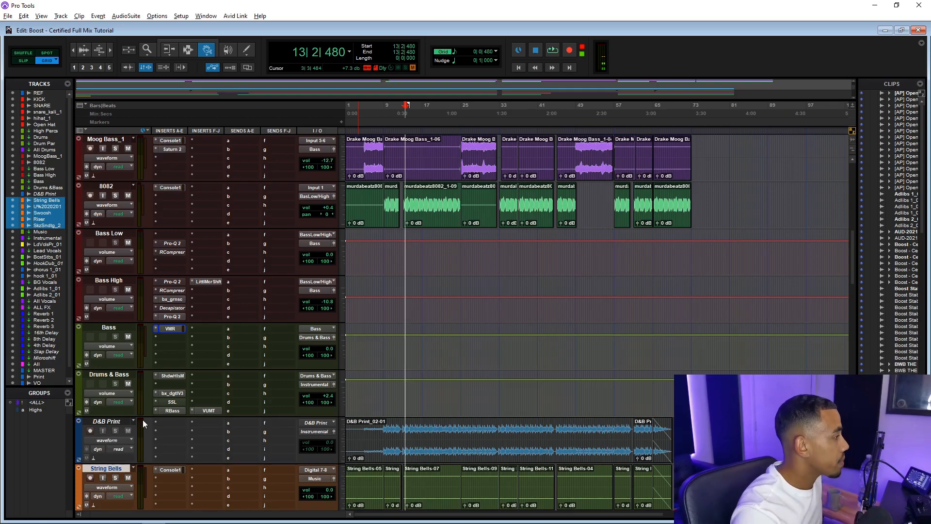
# Open the Shadow Hills compressor on the Drums & Bass track and start playback
pyautogui.scroll(-7, 143, 421)
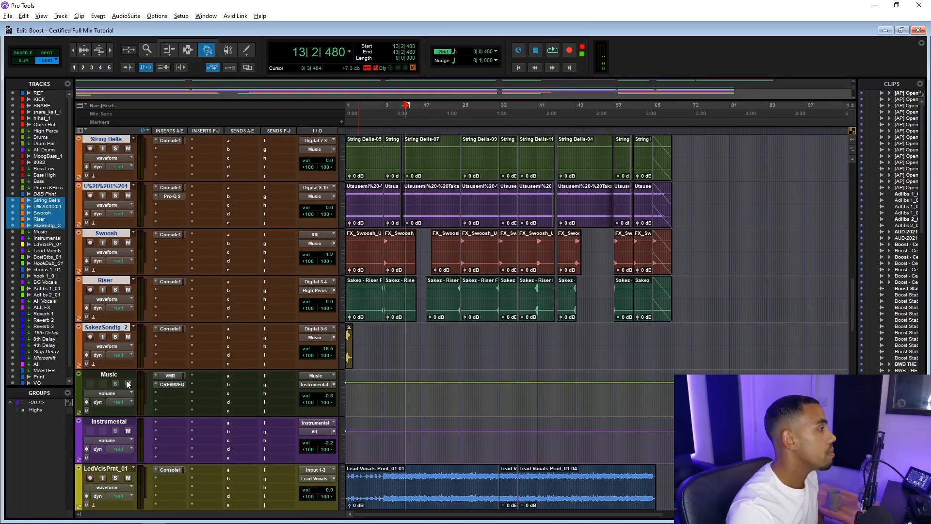
pyautogui.scroll(6, 127, 383)
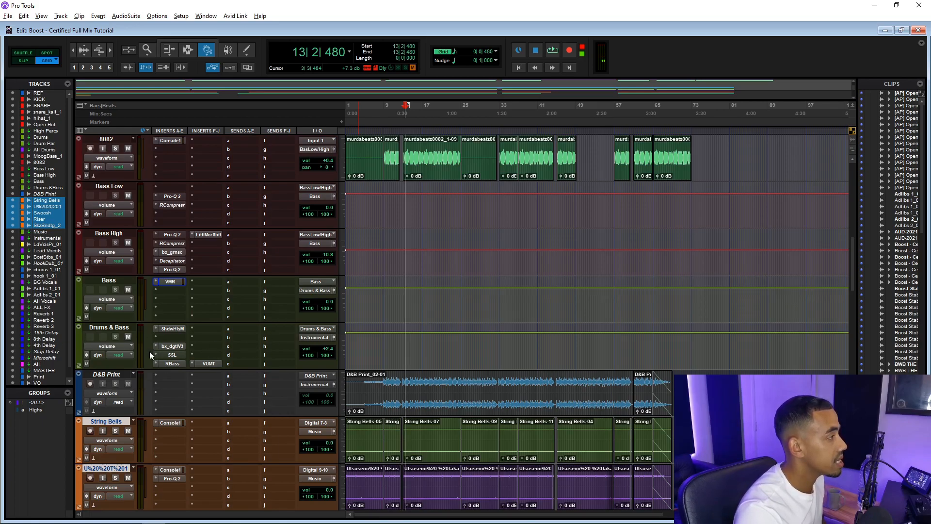
pyautogui.click(171, 329)
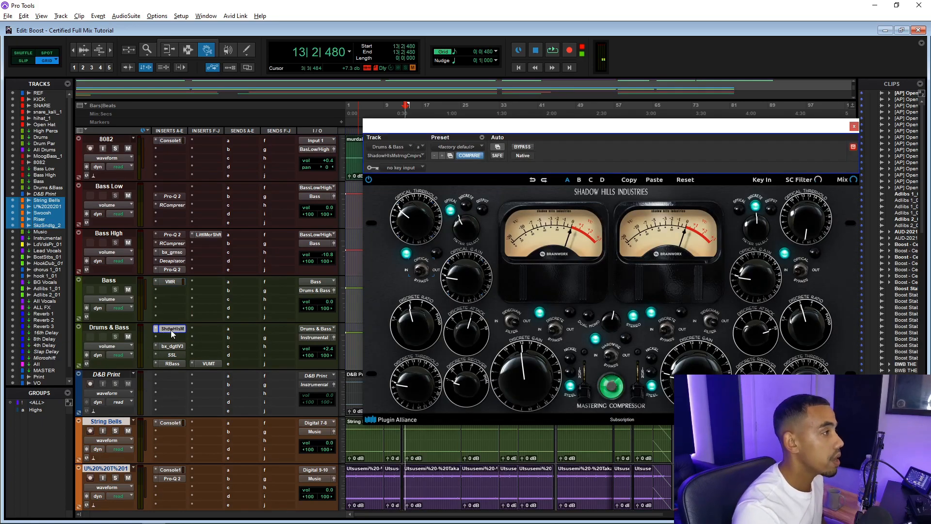
pyautogui.press('space')
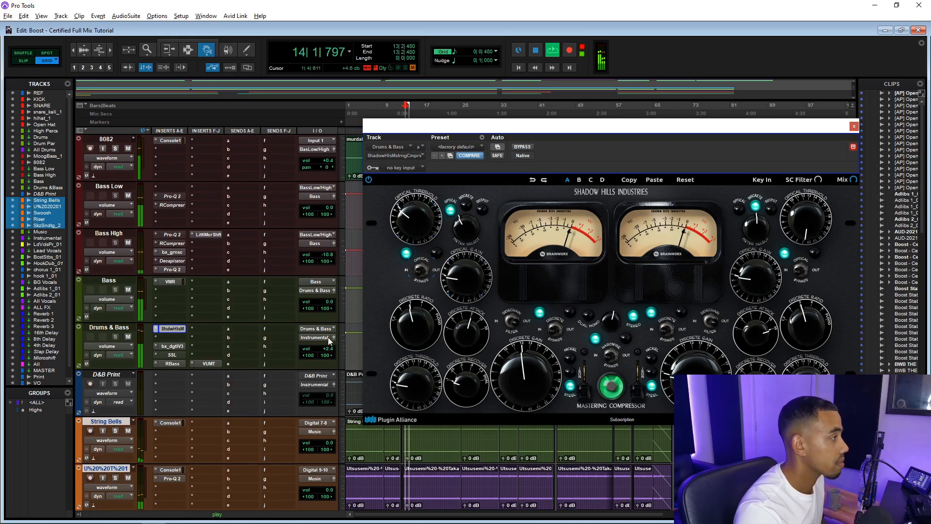
# Switch to the Drums & Bass track's bx_digital V3 insert and stop playback
pyautogui.click(173, 347)
pyautogui.press('space')
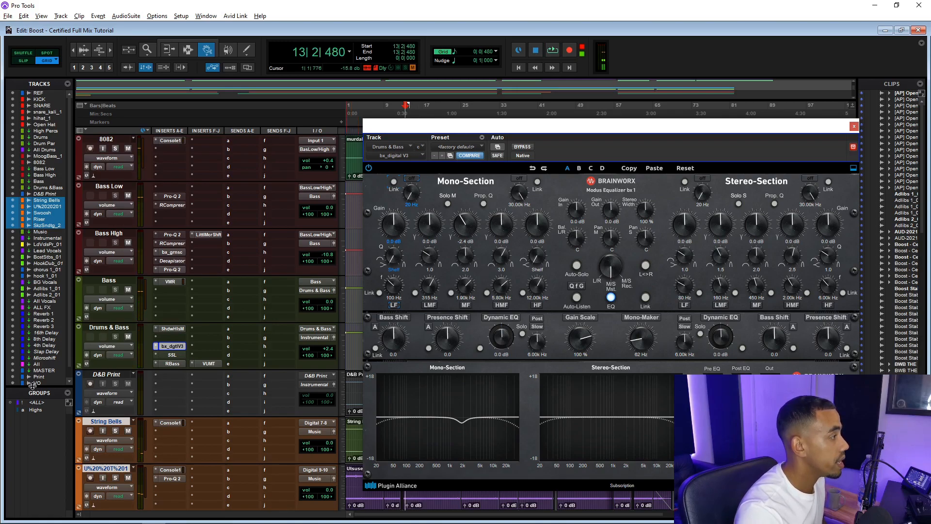
# Open the Drums & Bass track's SSL Fusion insert, move its window down, and close it
pyautogui.click(171, 357)
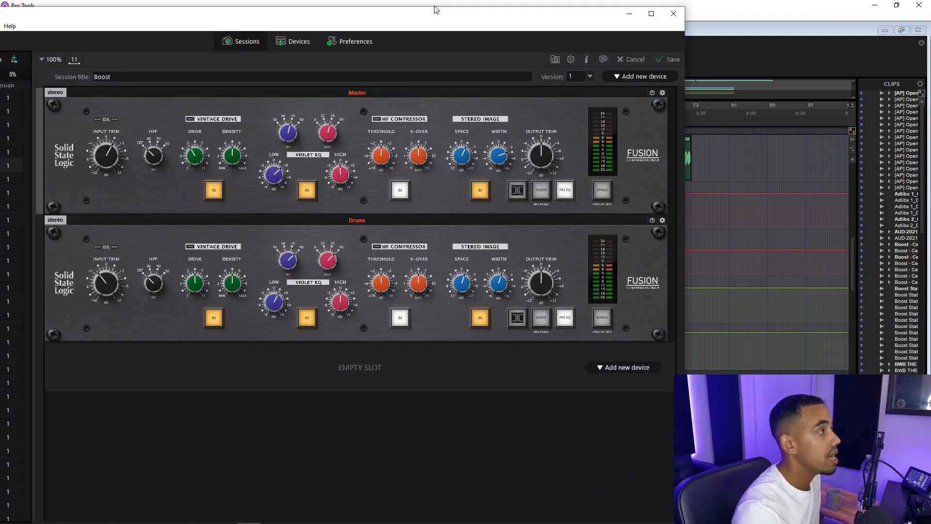
pyautogui.moveTo(434, 9); pyautogui.dragTo(431, 95)
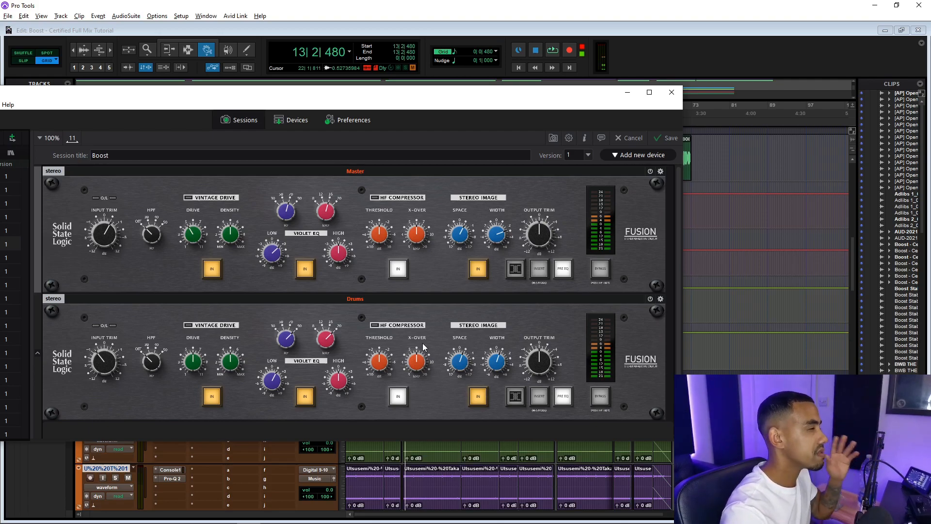
pyautogui.click(672, 96)
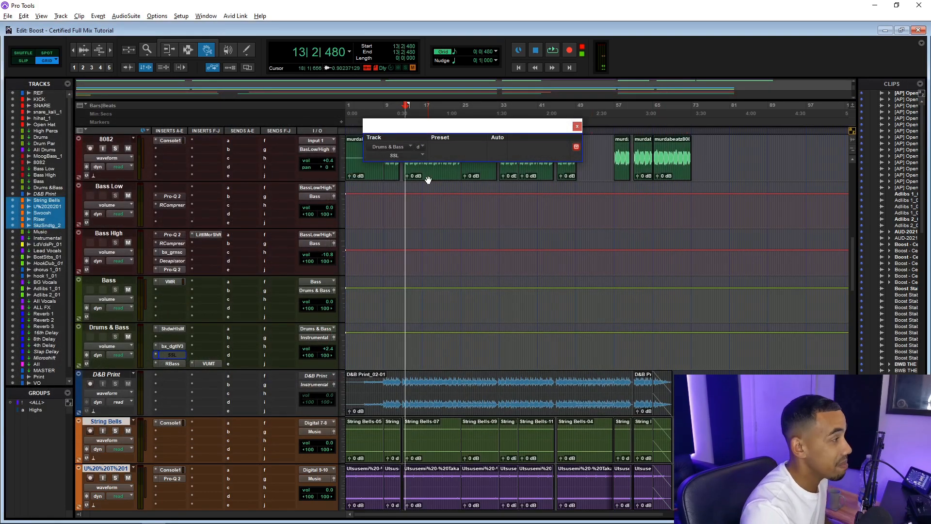
# Open the RBass insert on Drums & Bass, start playback, and toggle its bypass on and off
pyautogui.scroll(-1, 251, 276)
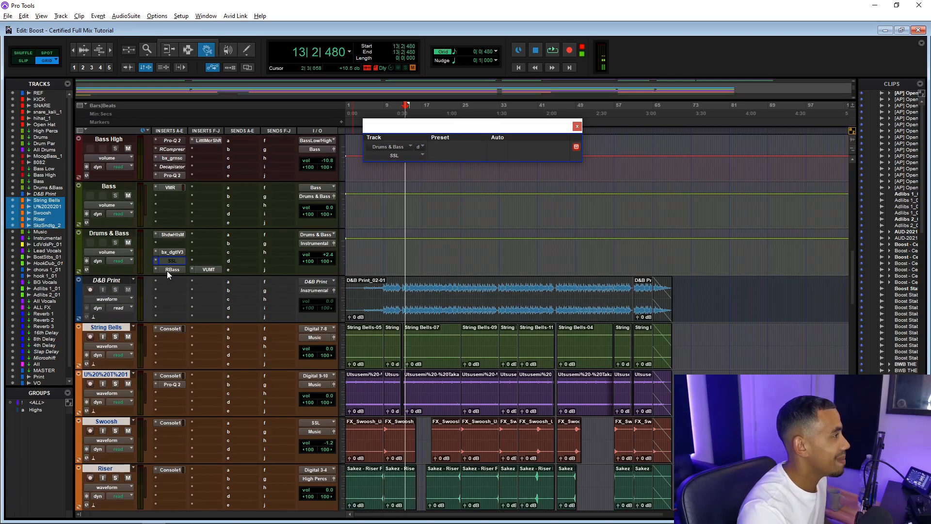
pyautogui.click(171, 270)
pyautogui.press('space')
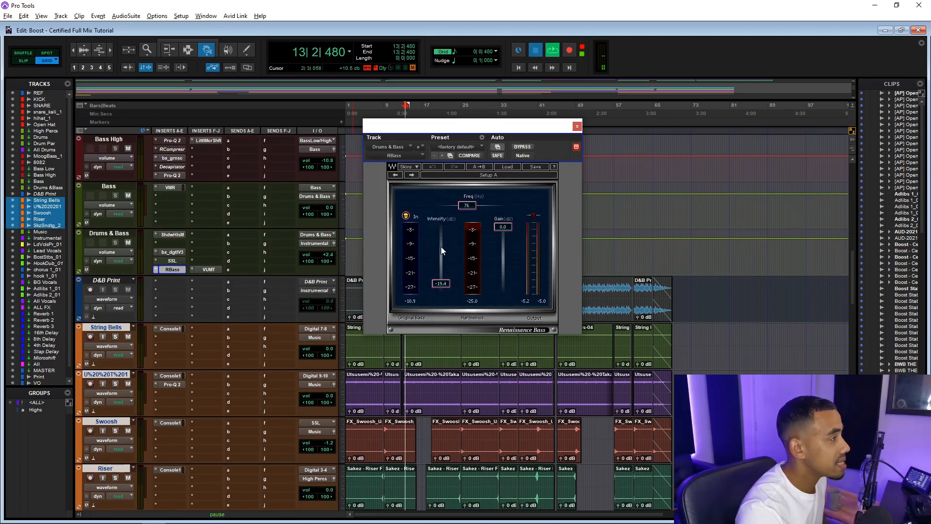
pyautogui.click(517, 146)
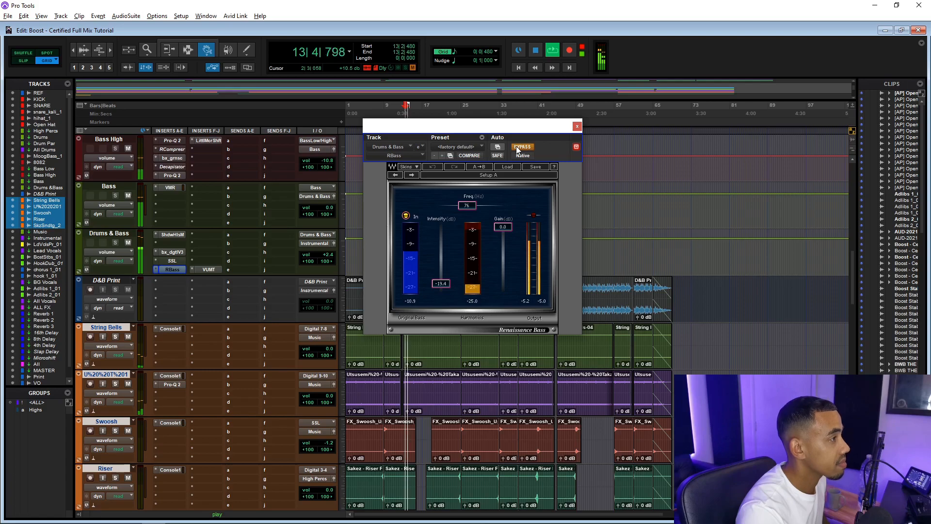
pyautogui.click(517, 147)
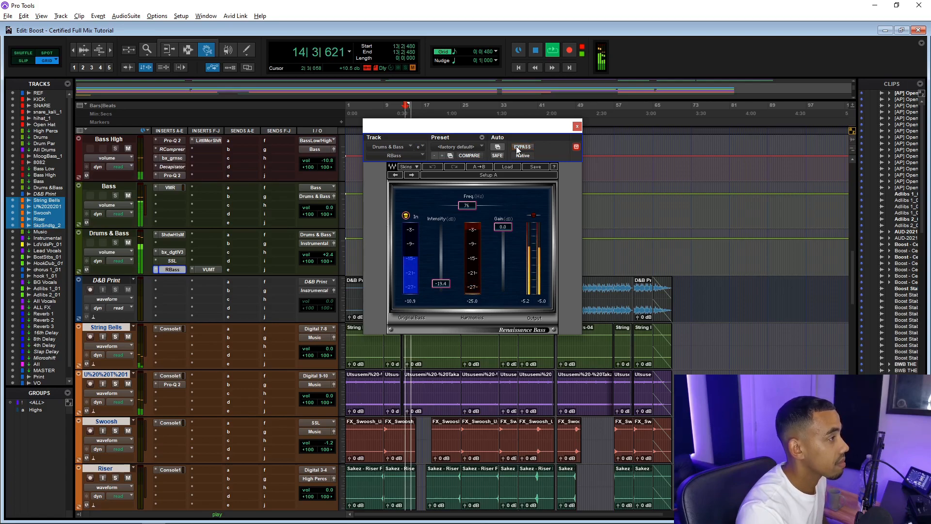
# Open the VUMT meter insert on Drums & Bass, stop playback, and close the plugin window
pyautogui.click(206, 269)
pyautogui.press('space')
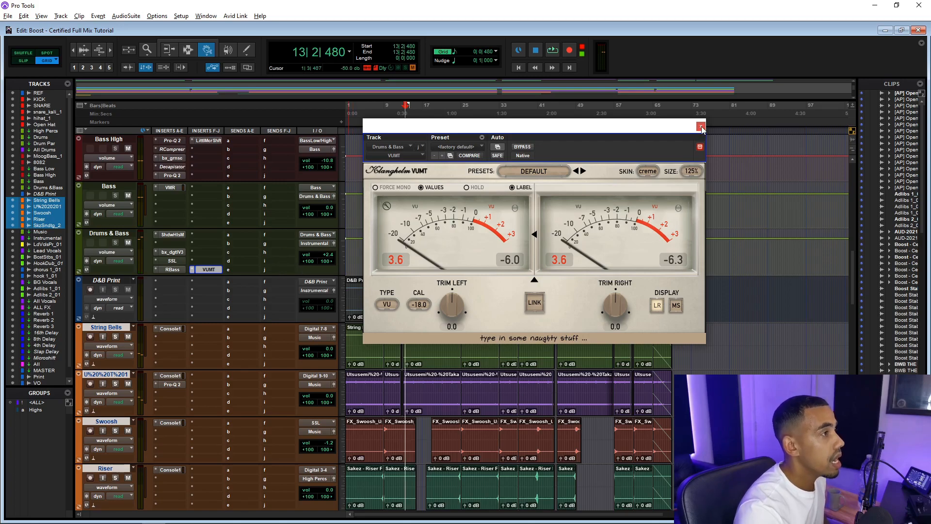
pyautogui.click(701, 127)
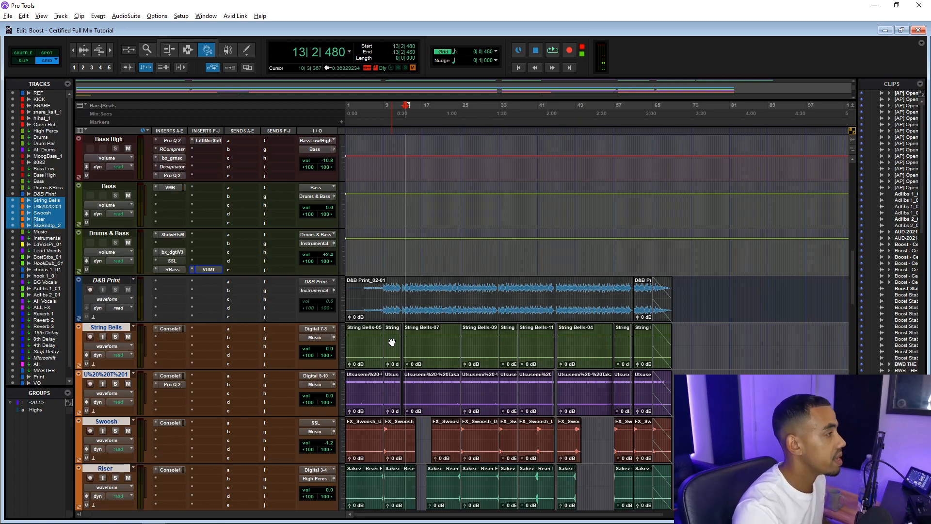
# Select the tracks from REF down through Drums & Bass
pyautogui.click(110, 235)
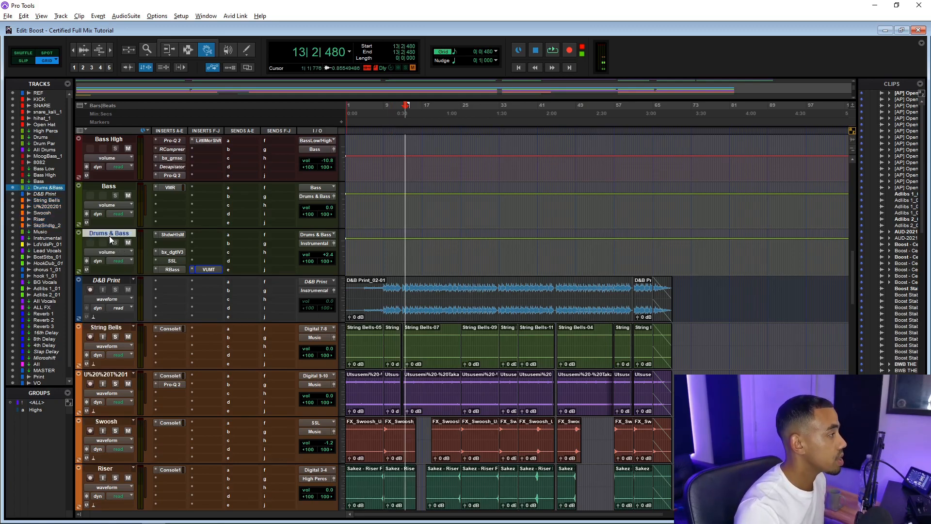
pyautogui.scroll(10, 109, 236)
pyautogui.keyDown('shift'); pyautogui.click(110, 186); pyautogui.keyUp('shift')
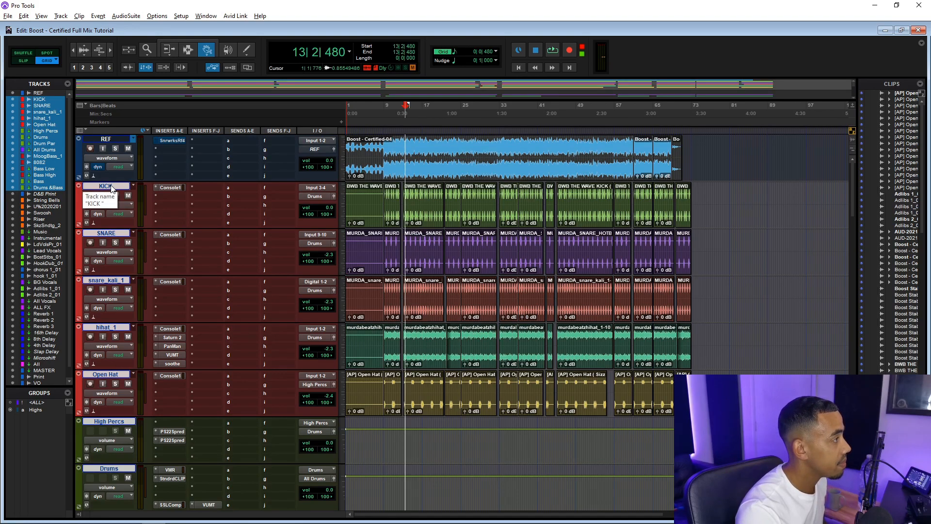
# Open the CREAMEQ insert on the Music track and start playback
pyautogui.scroll(-8, 111, 188)
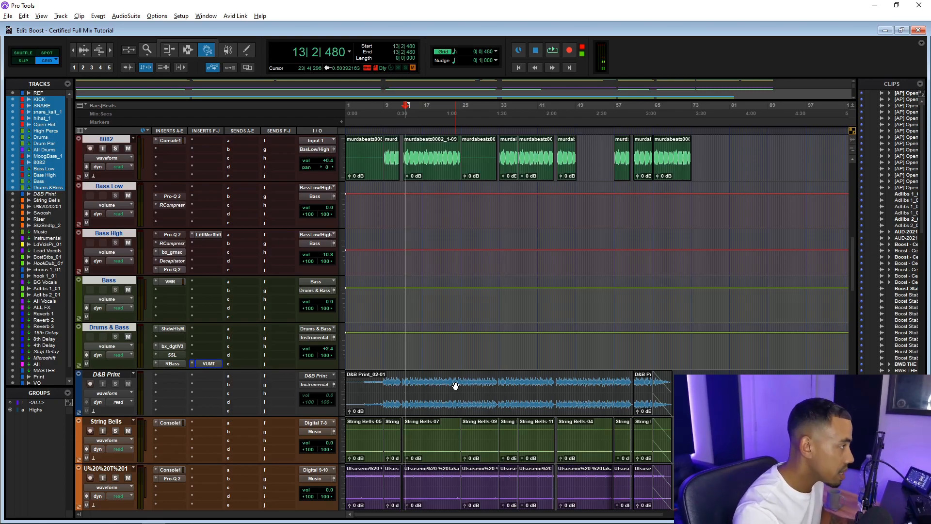
pyautogui.scroll(-5, 456, 386)
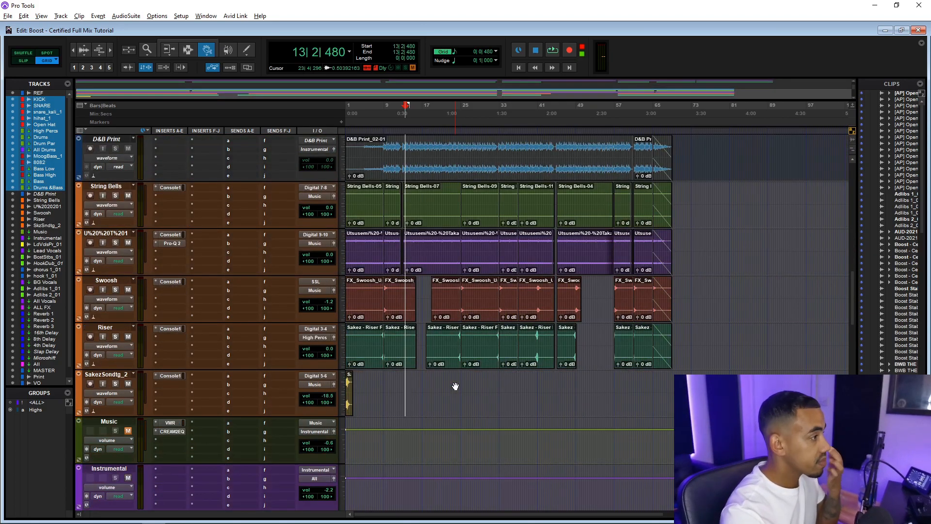
pyautogui.scroll(-1, 456, 386)
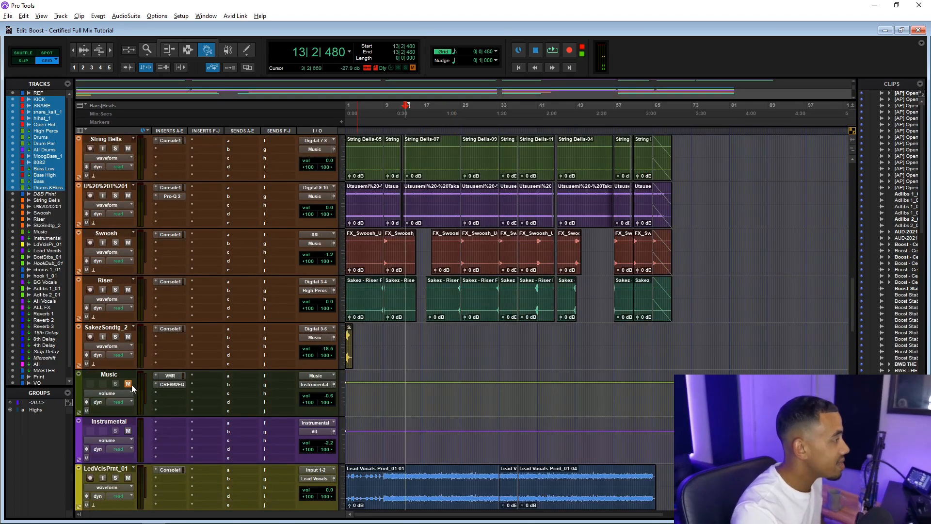
pyautogui.click(172, 384)
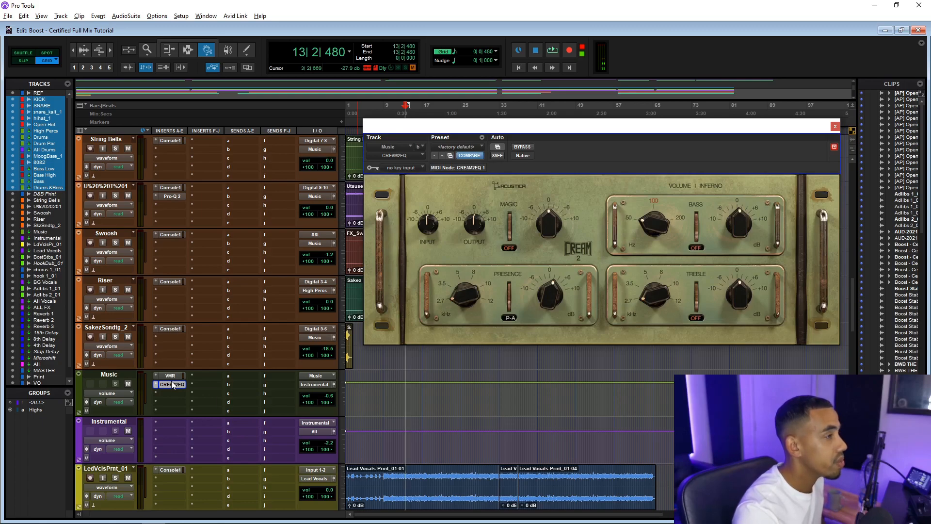
pyautogui.press('space')
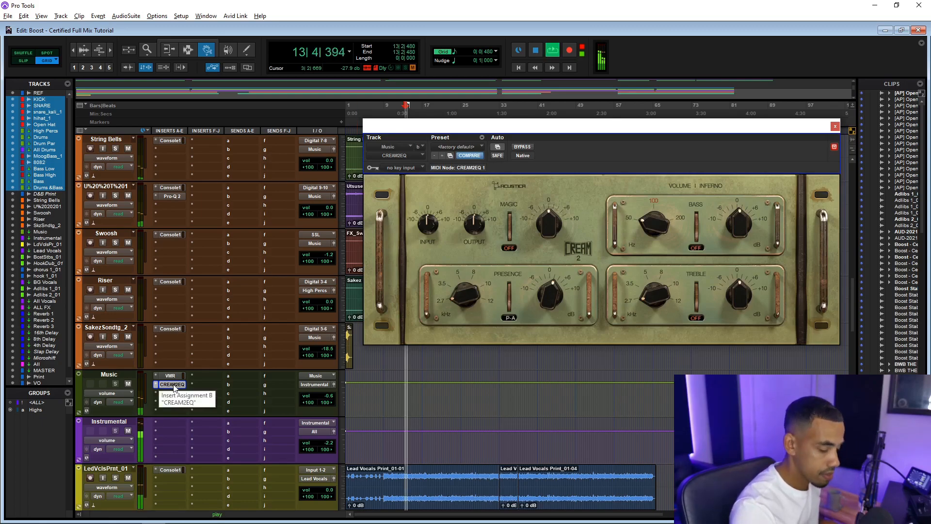
# Toggle the CREAMEQ bypass on and off during playback, then stop playback and close the plugin window
pyautogui.keyDown('ctrl'); pyautogui.click(174, 384); pyautogui.keyUp('ctrl')
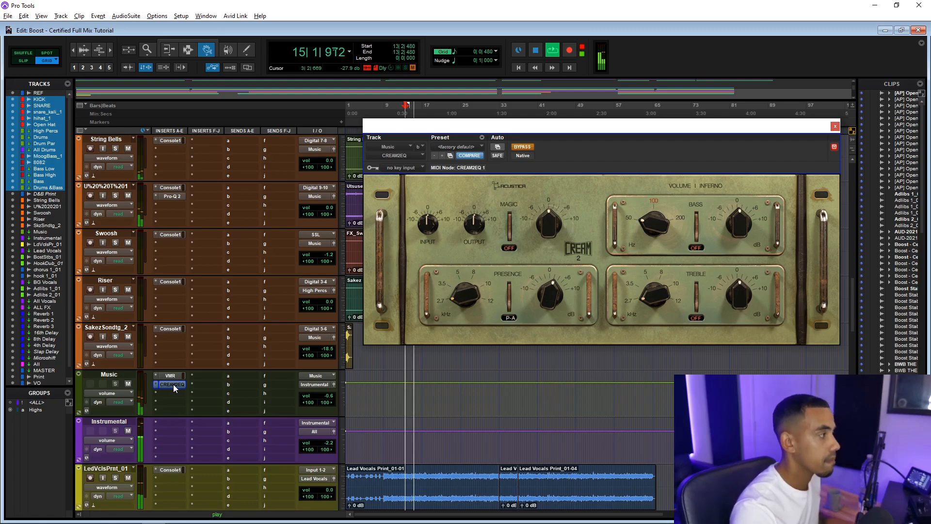
pyautogui.keyDown('ctrl'); pyautogui.click(173, 384); pyautogui.keyUp('ctrl')
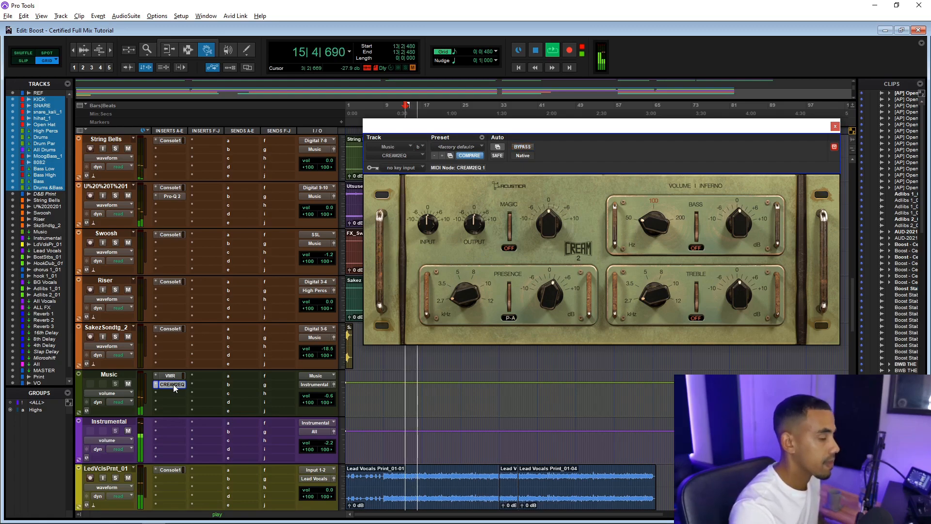
pyautogui.press('space')
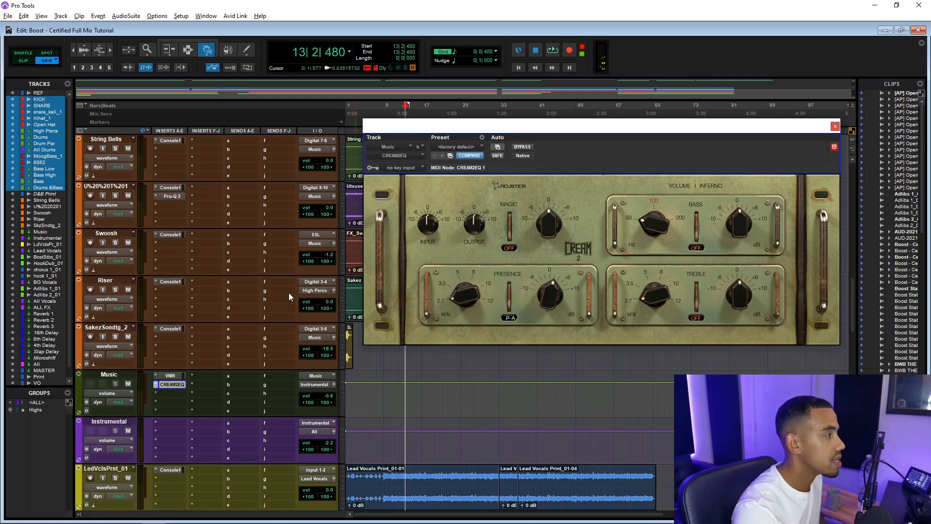
pyautogui.scroll(-4, 282, 277)
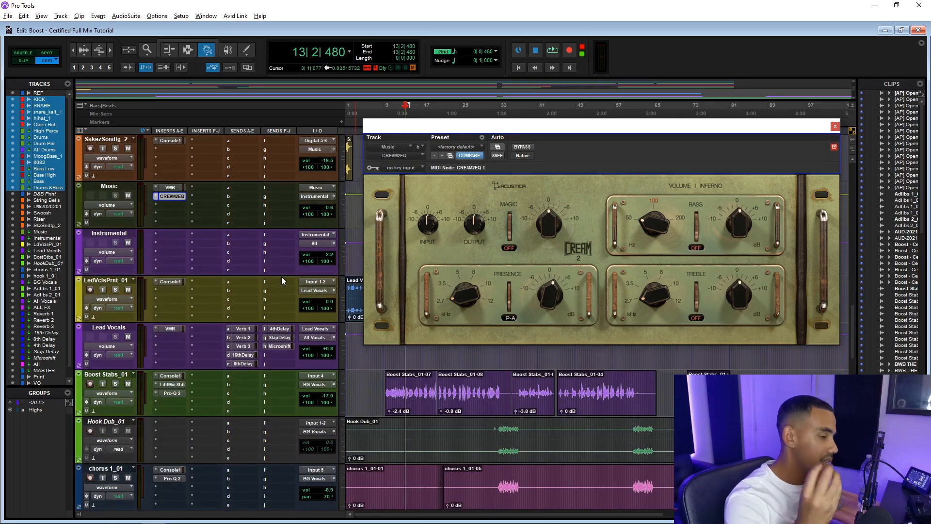
pyautogui.click(835, 126)
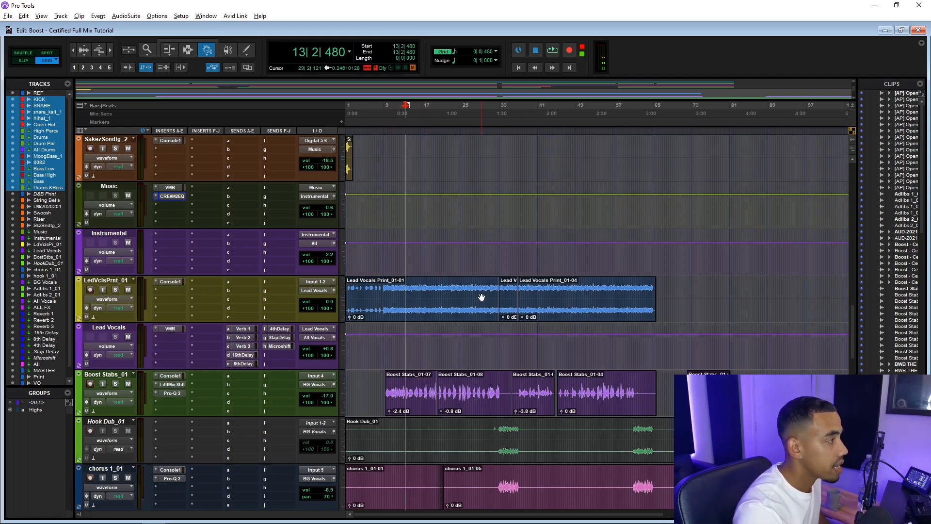
pyautogui.scroll(-4, 242, 301)
pyautogui.scroll(4, 189, 350)
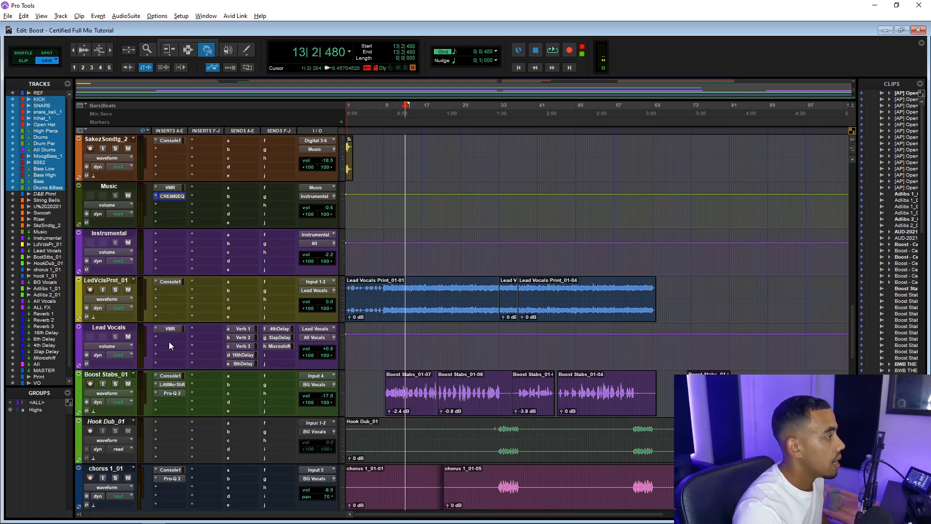
# Open the Little MicroShift and Pro-Q 2 inserts on the Boost Stabs track
pyautogui.click(166, 383)
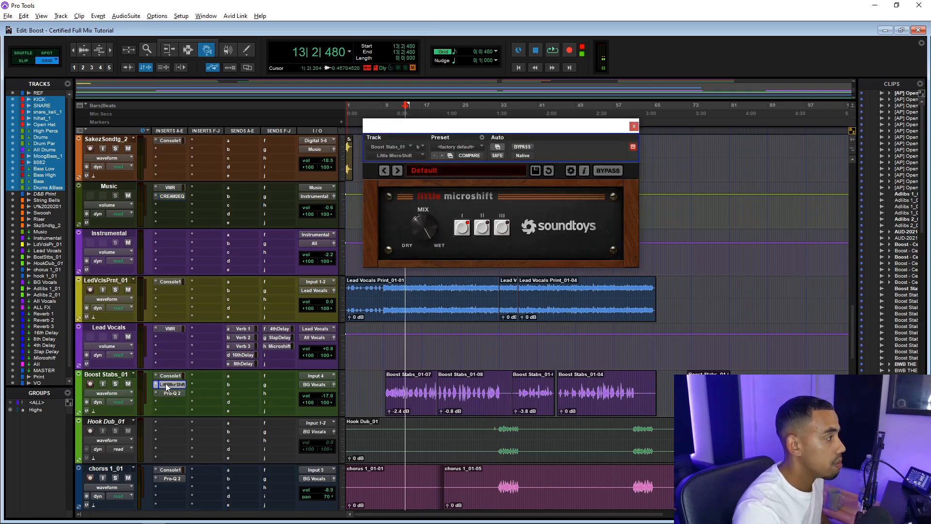
pyautogui.click(173, 393)
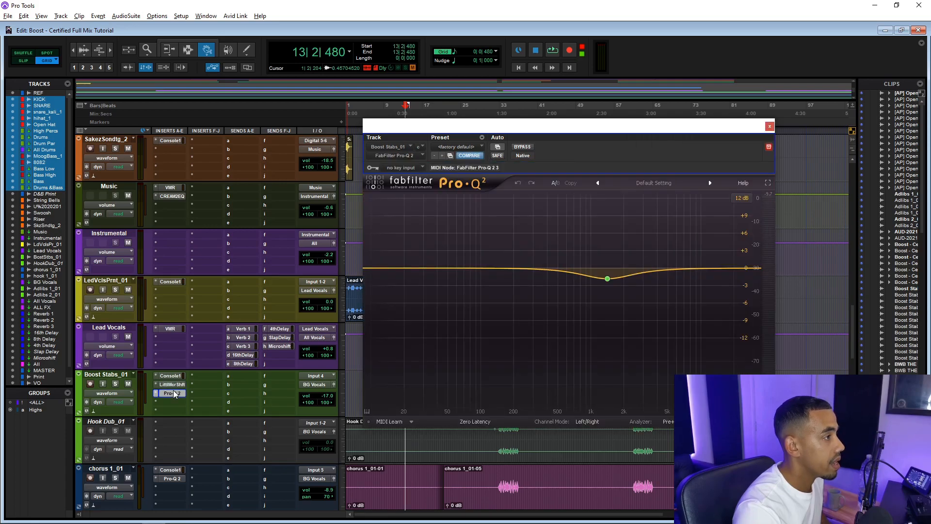
# Move the plugin window aside and open the Pro-Q 2 inserts on the chorus_1_01 and hook_1_01 tracks
pyautogui.scroll(-2, 213, 410)
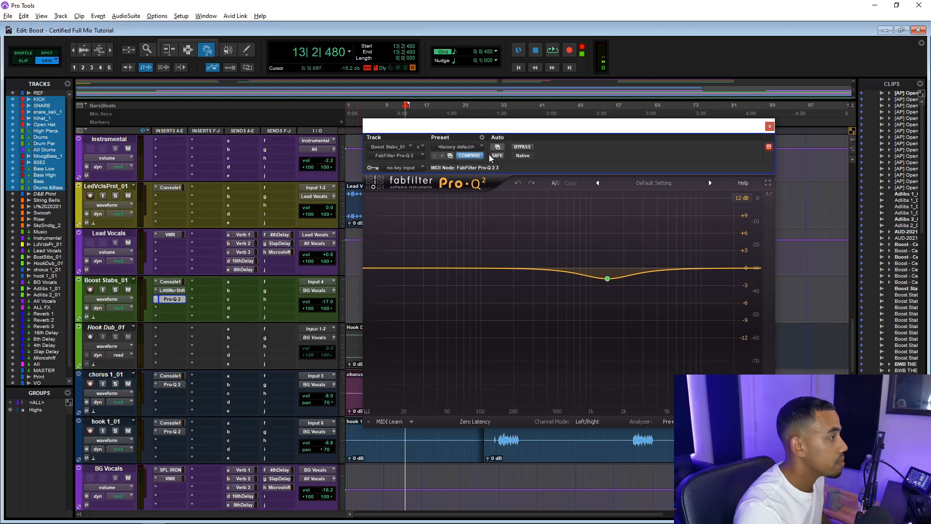
pyautogui.moveTo(475, 125); pyautogui.dragTo(562, 122)
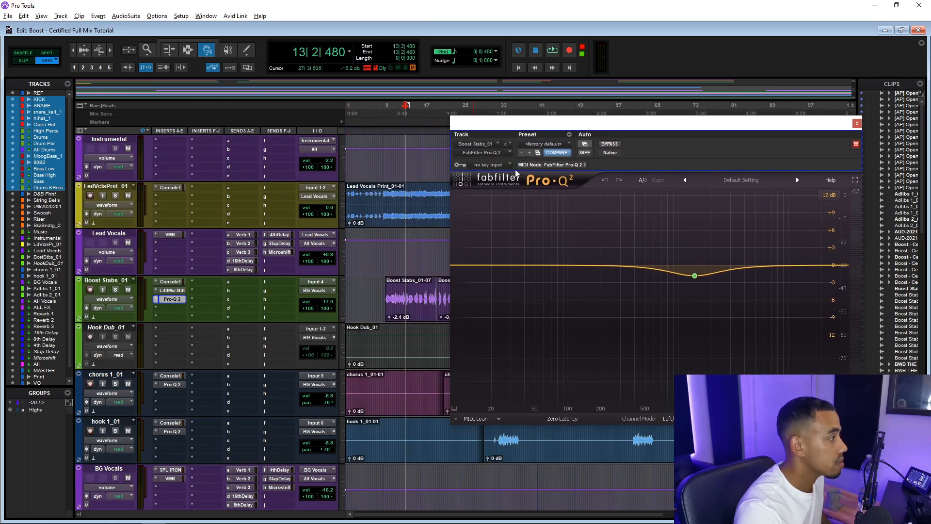
pyautogui.click(181, 386)
pyautogui.click(173, 431)
# Open the SPL IRON insert on the BG Vocals track and reposition its plugin window
pyautogui.scroll(-2, 204, 388)
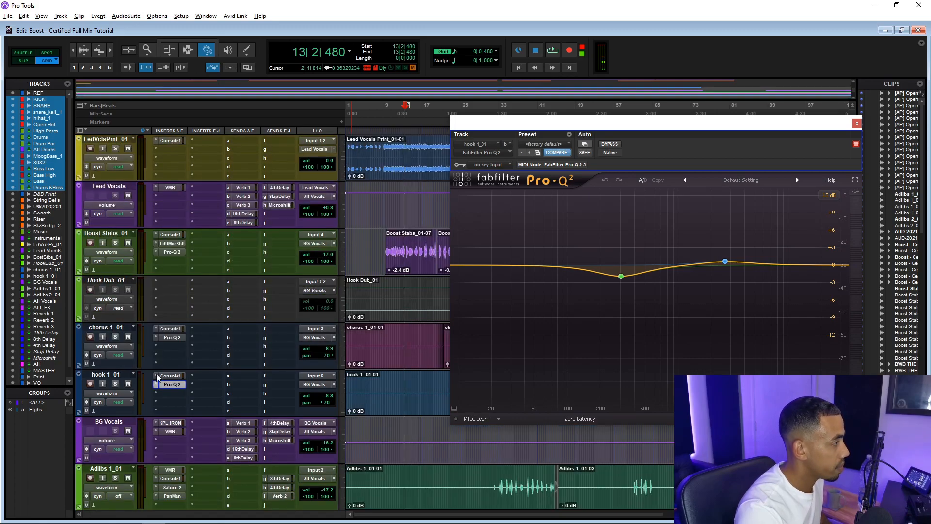
pyautogui.scroll(-2, 199, 357)
pyautogui.click(167, 330)
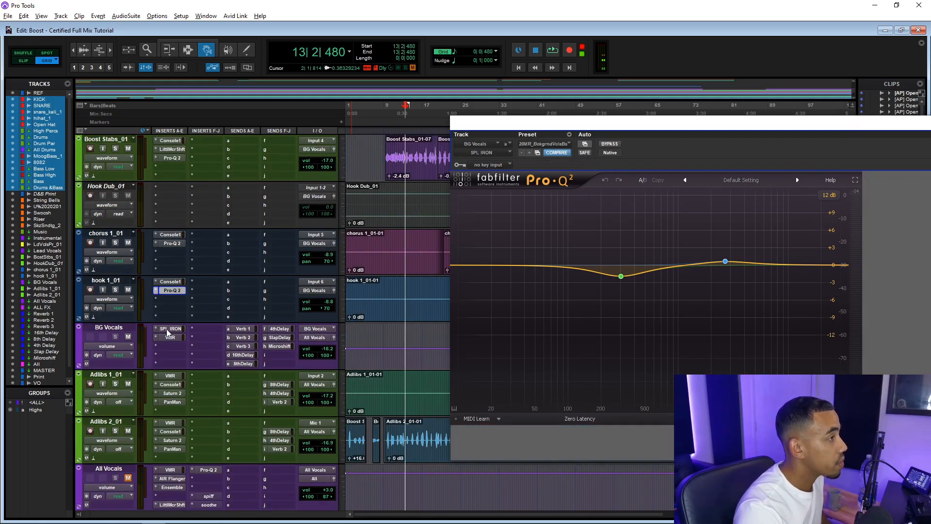
pyautogui.moveTo(754, 125); pyautogui.dragTo(559, 108)
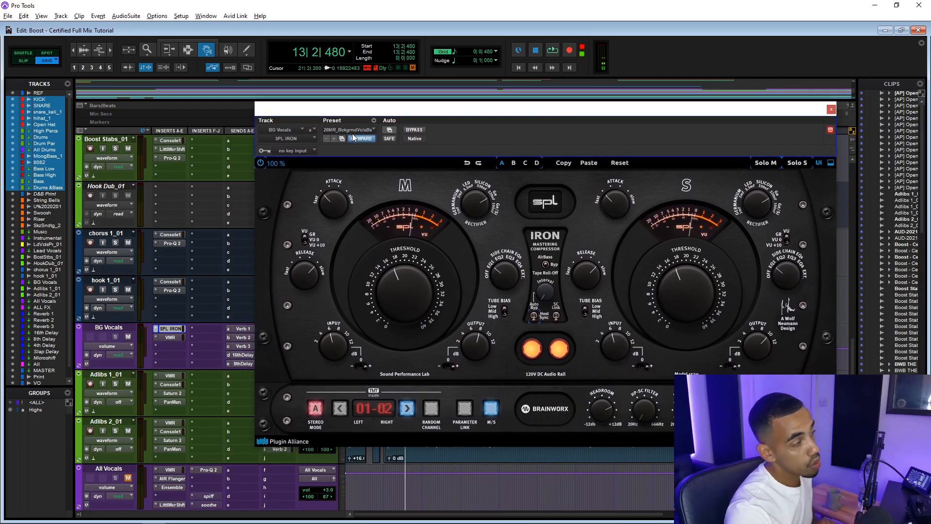
# Open the VMR insert on BG Vocals, audition it with playback, and close the plugin window
pyautogui.click(173, 336)
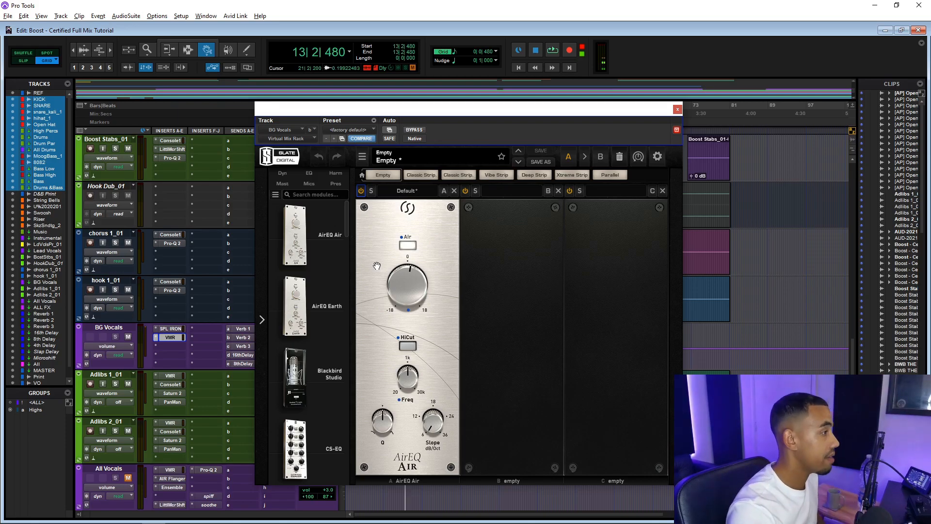
pyautogui.press('space')
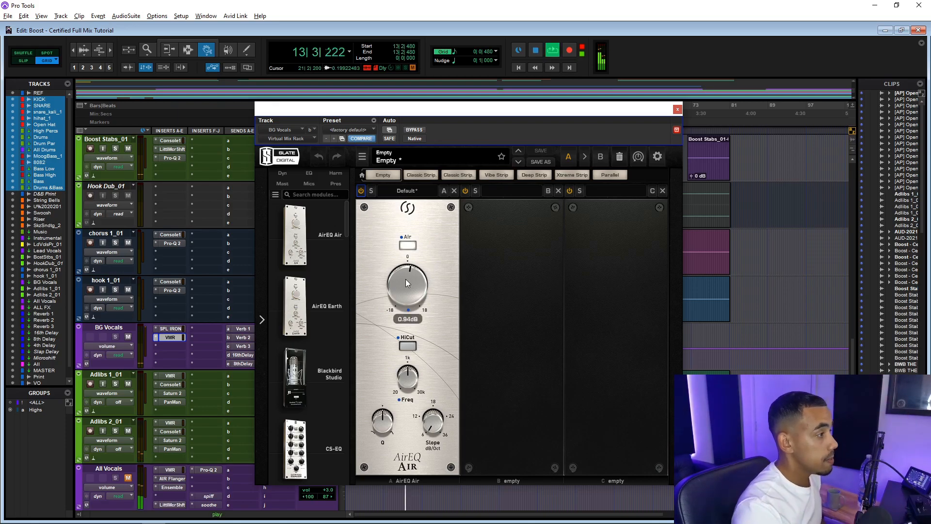
pyautogui.press('space')
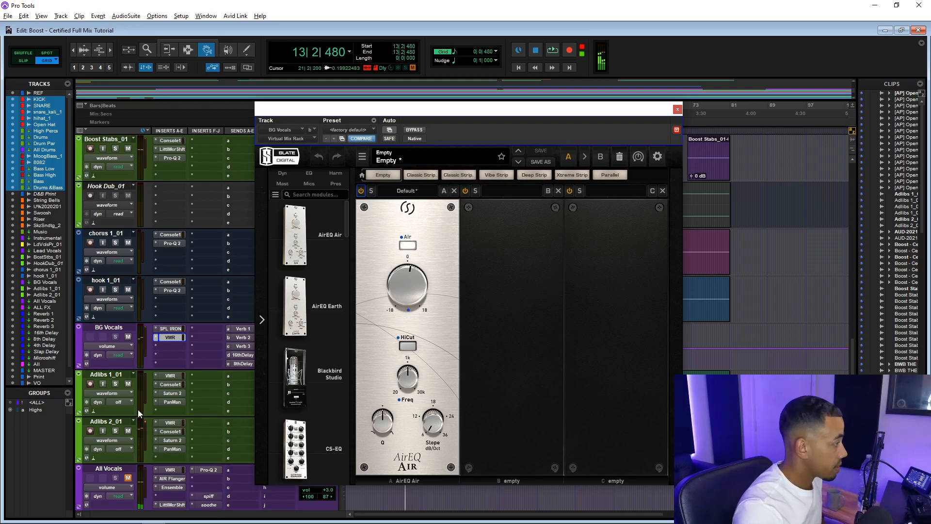
pyautogui.press('space')
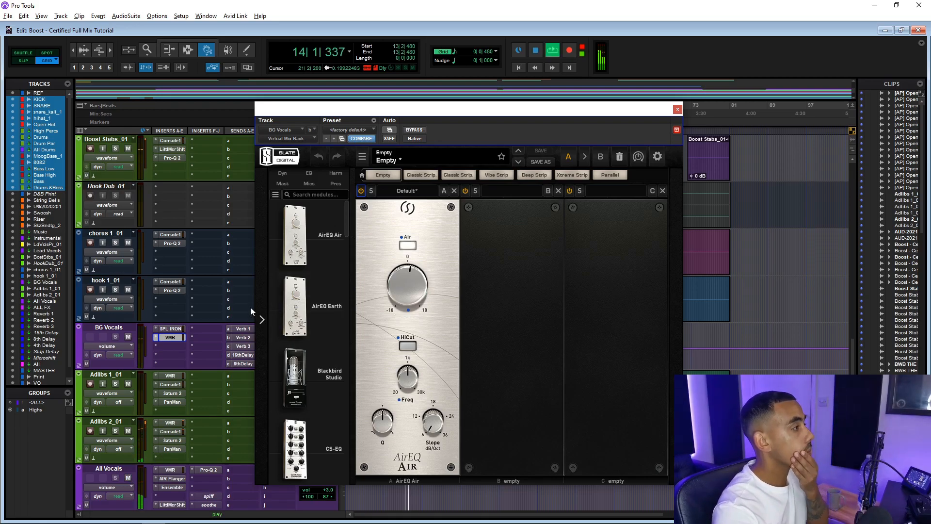
pyautogui.click(677, 109)
# Open the Saturn 2 and PanMan inserts on the Adlibs 2_01 track, then close the plugin window
pyautogui.scroll(-3, 200, 345)
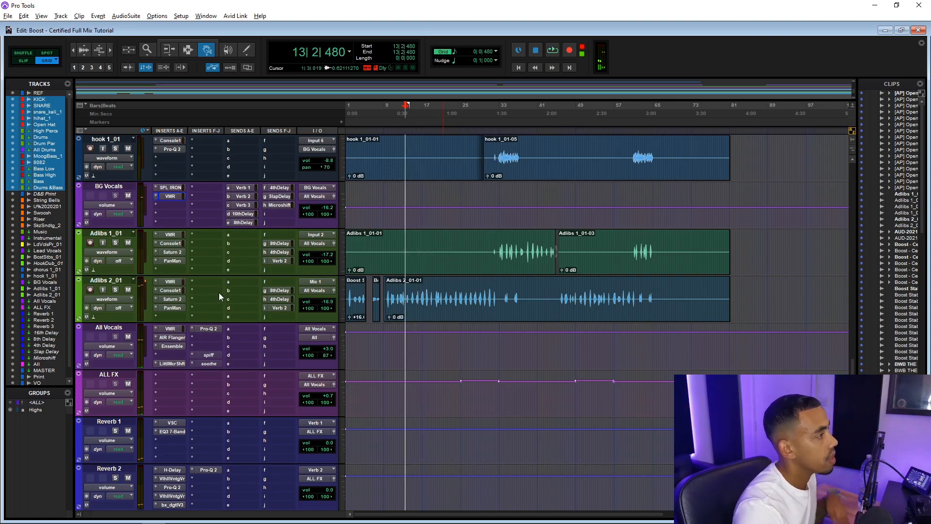
pyautogui.click(172, 299)
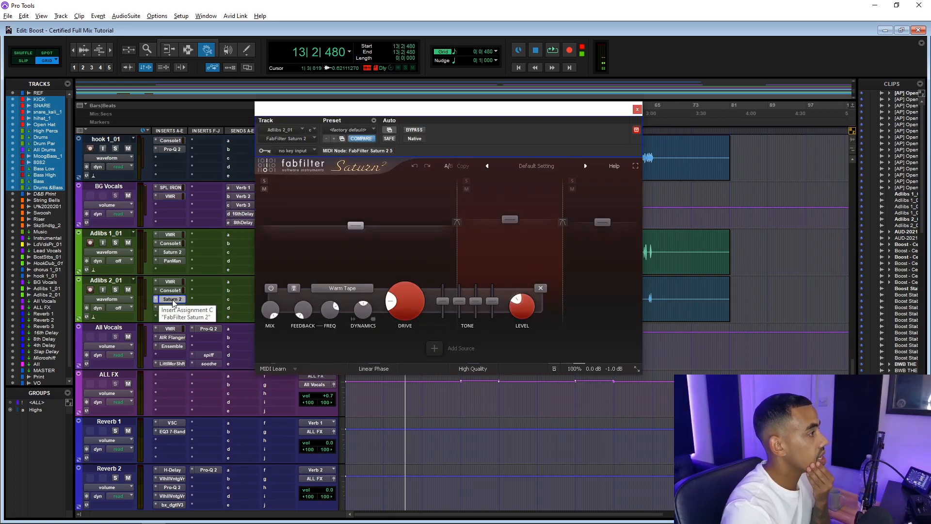
pyautogui.click(177, 309)
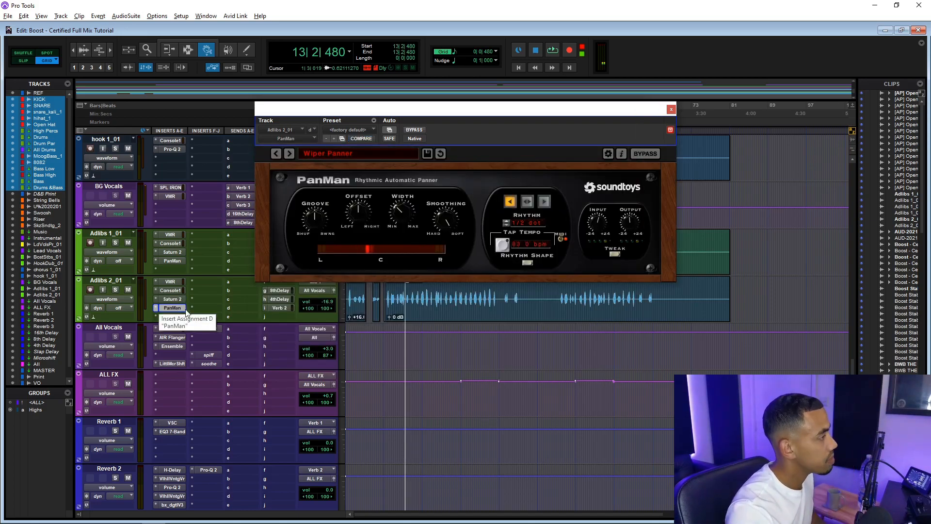
pyautogui.click(175, 308)
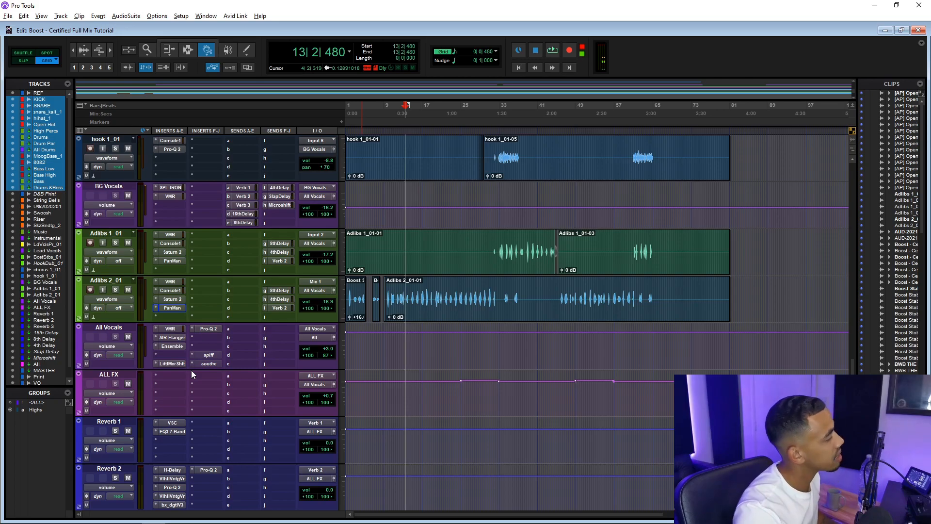
# Open the VMR, AIR Flanger, Ensemble and Little MicroShift inserts on the All Vocals track in turn
pyautogui.click(168, 329)
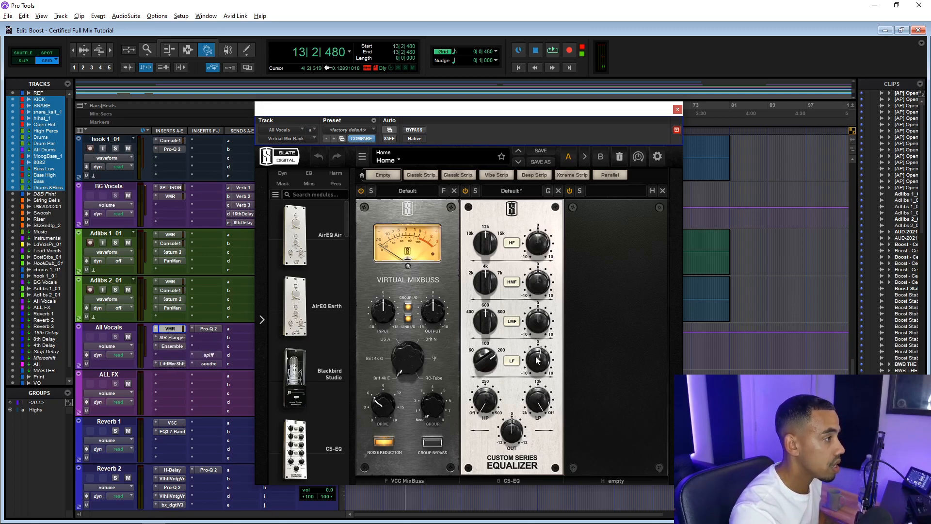
pyautogui.click(175, 338)
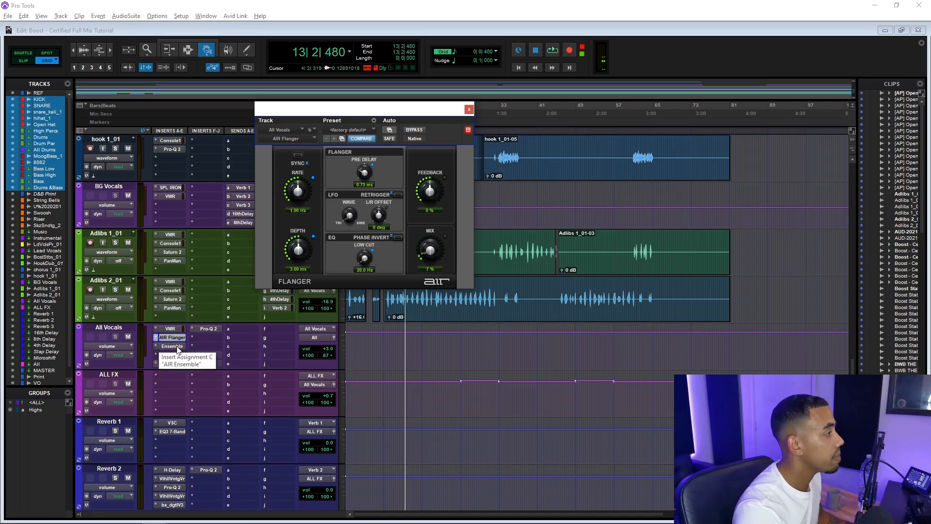
pyautogui.click(176, 346)
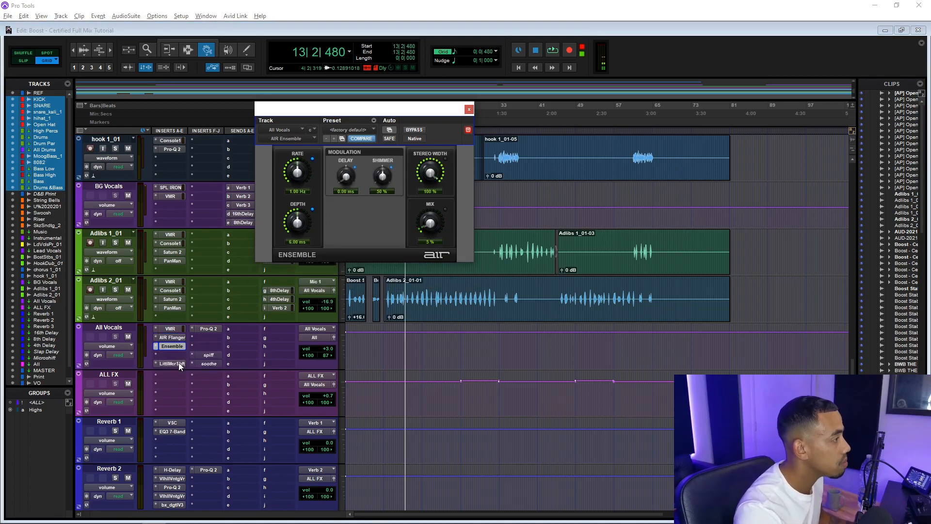
pyautogui.click(178, 363)
pyautogui.moveTo(307, 203)
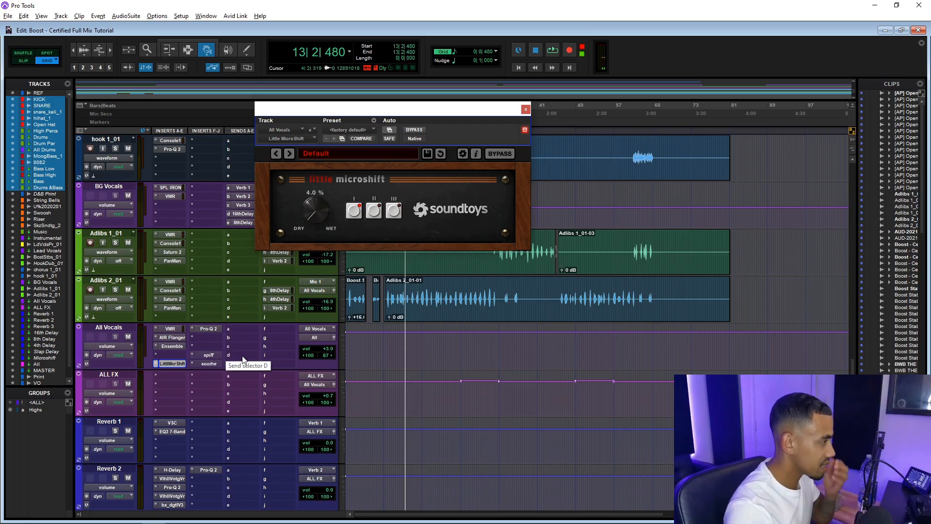
# Open the spiff and soothe inserts on All Vocals, then close the plugin window
pyautogui.click(204, 363)
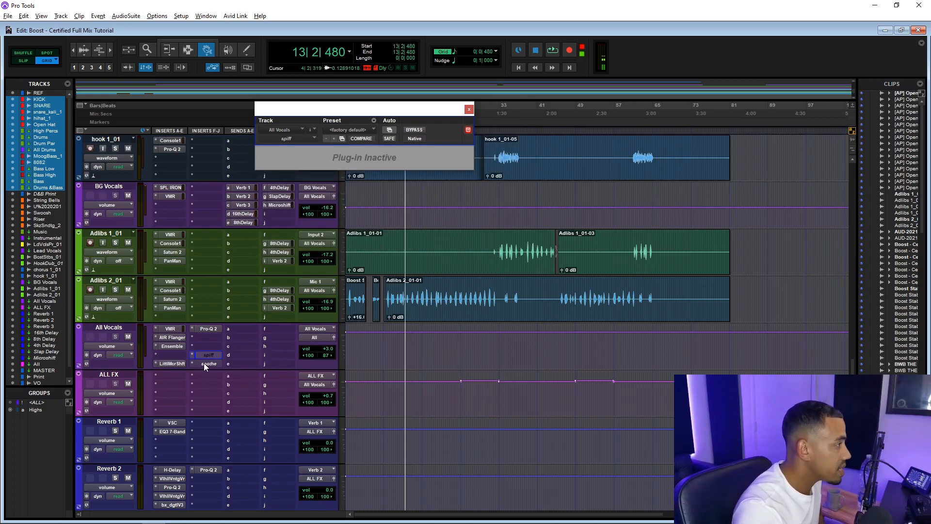
pyautogui.scroll(-3, 203, 362)
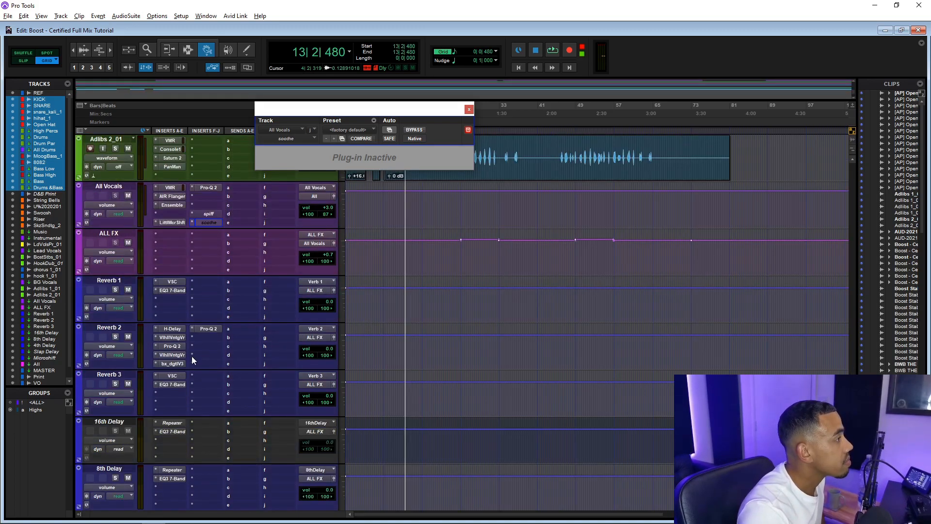
pyautogui.scroll(-5, 208, 287)
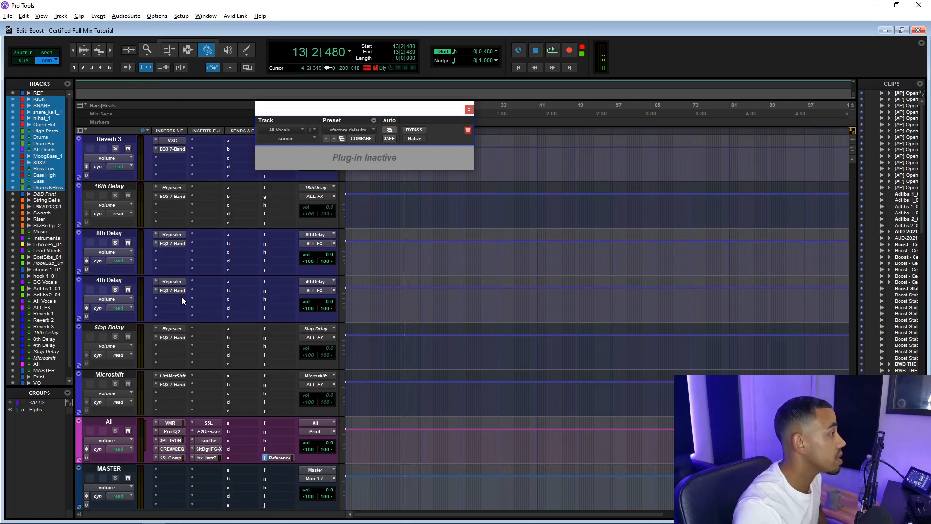
pyautogui.click(469, 110)
# Open the Verb 1 and Verb 2 send windows on the Lead Vocals track and place them side by side
pyautogui.scroll(14, 186, 227)
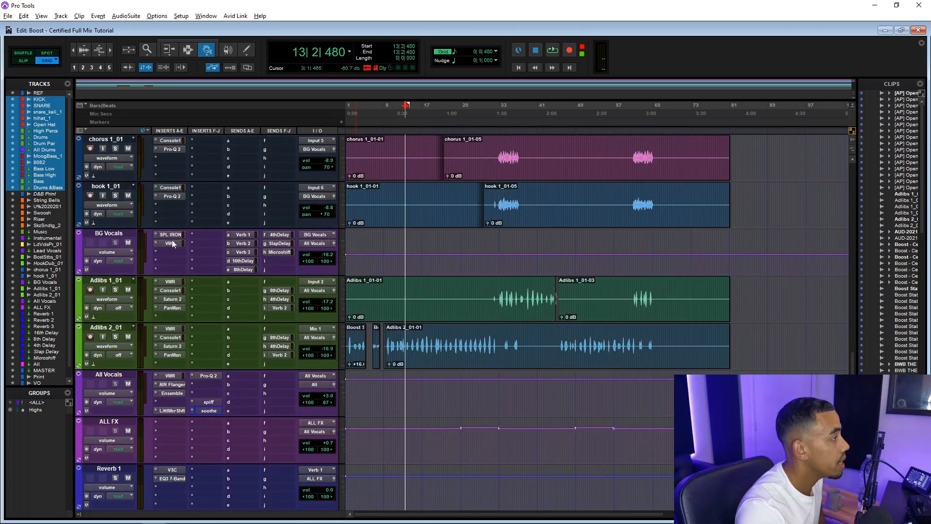
pyautogui.scroll(3, 222, 307)
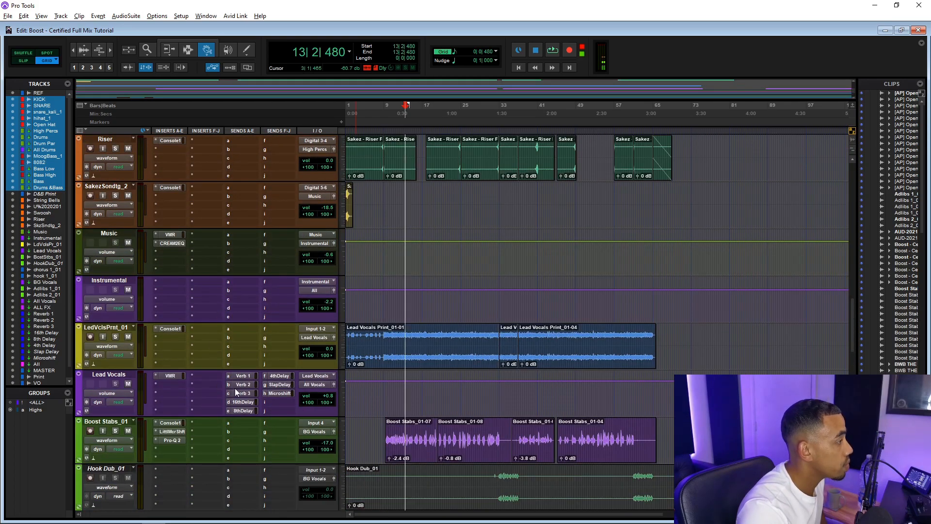
pyautogui.click(242, 376)
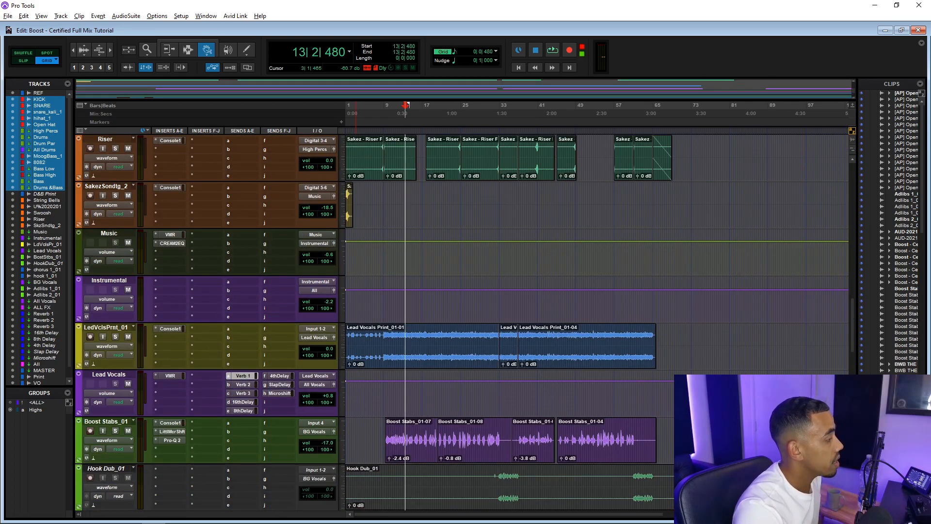
pyautogui.moveTo(84, 240); pyautogui.dragTo(134, 107)
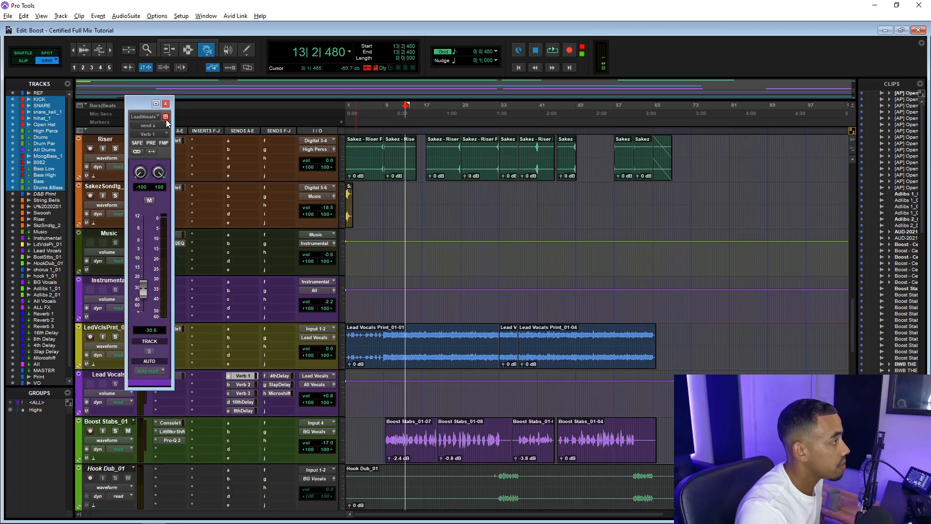
pyautogui.click(252, 385)
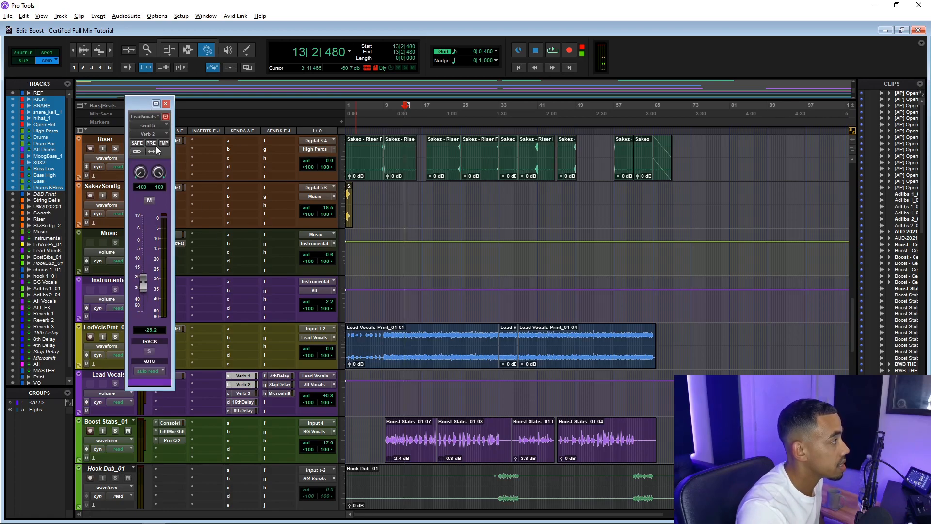
pyautogui.moveTo(140, 106); pyautogui.dragTo(215, 104)
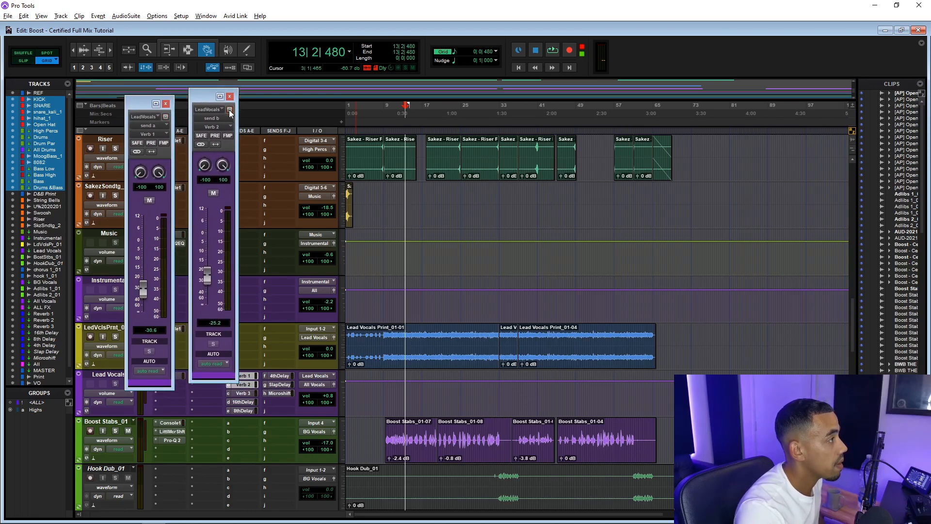
# Open the Verb 3 send window on Lead Vocals and arrange the send windows
pyautogui.click(249, 393)
pyautogui.moveTo(203, 97); pyautogui.dragTo(269, 99)
pyautogui.moveTo(208, 99); pyautogui.dragTo(205, 111)
pyautogui.moveTo(266, 105); pyautogui.dragTo(259, 112)
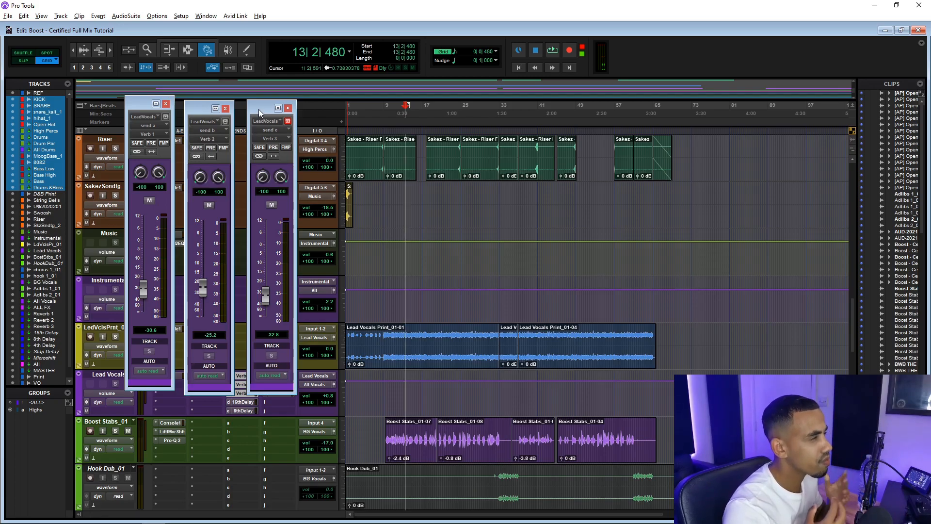
pyautogui.click(288, 107)
# Open the 16thDelay and 4thDelay send windows on Lead Vocals
pyautogui.click(249, 410)
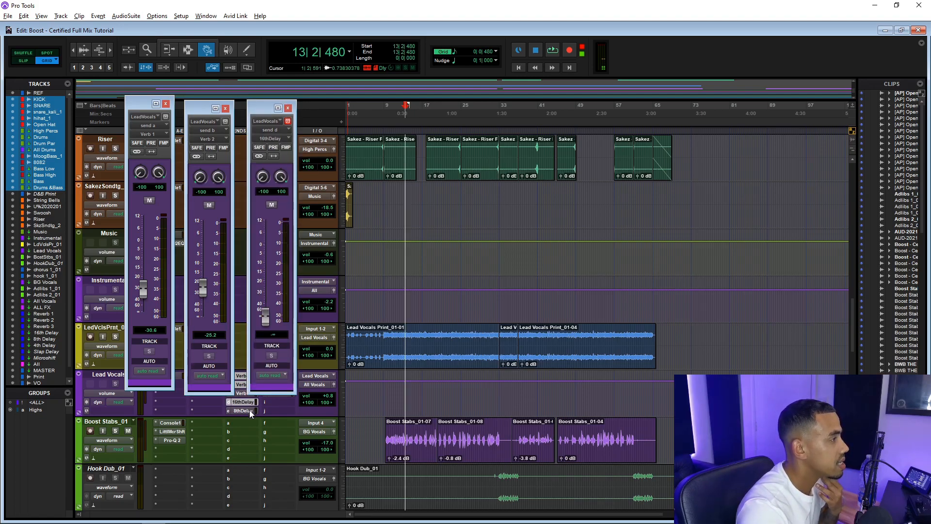
pyautogui.moveTo(268, 111); pyautogui.dragTo(190, 111)
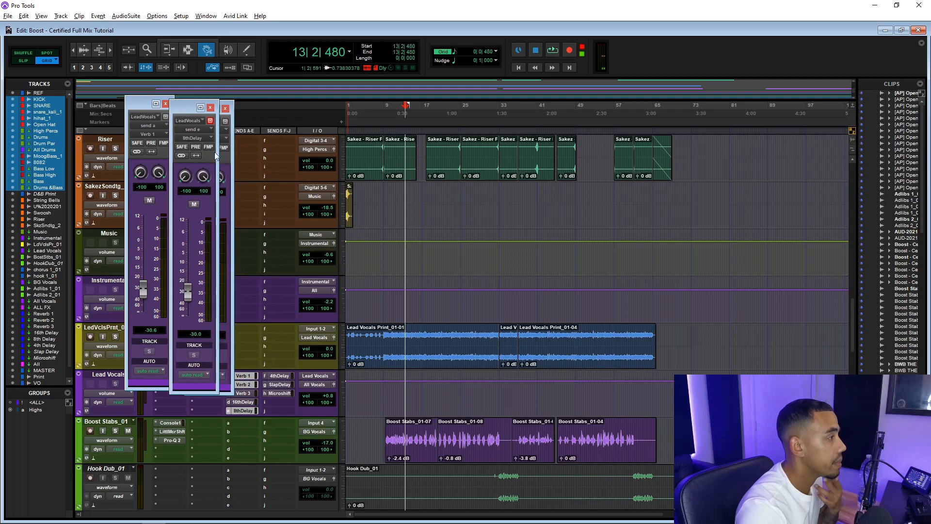
pyautogui.click(281, 376)
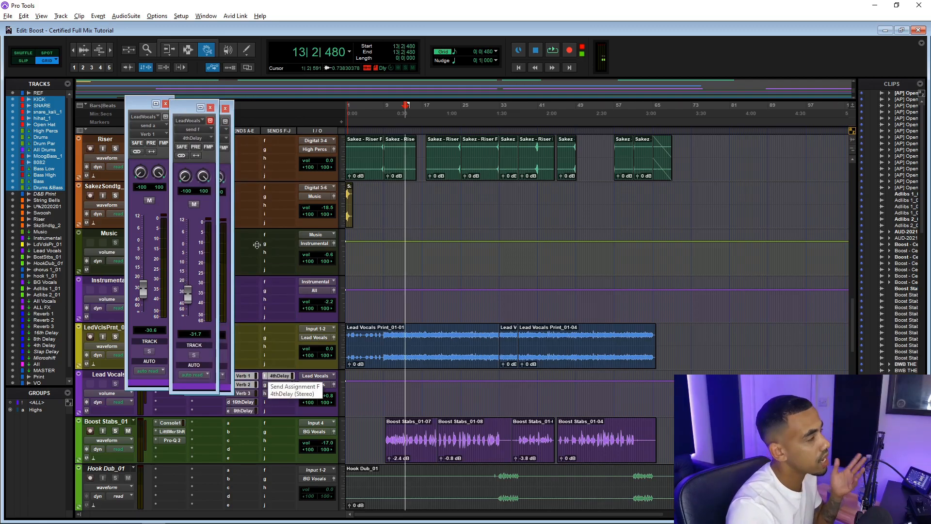
# Close all the open send windows
pyautogui.click(210, 108)
pyautogui.click(225, 108)
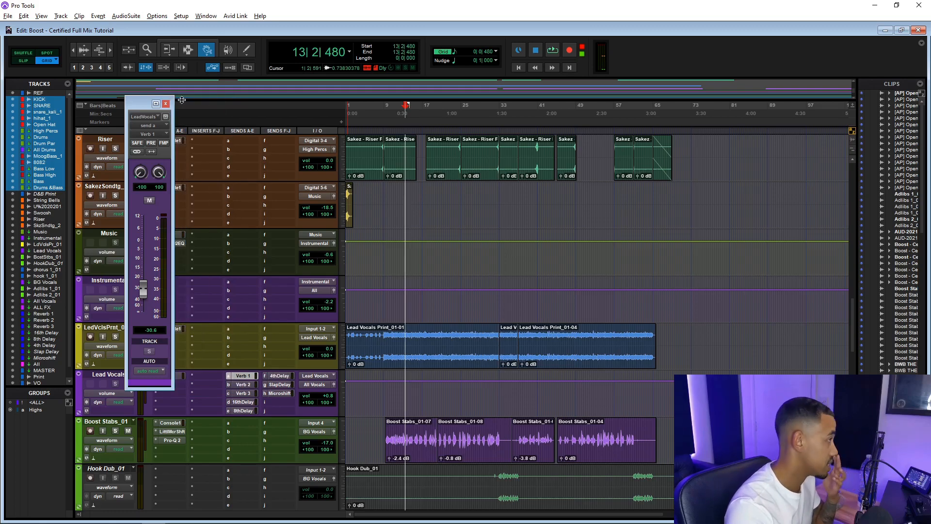
pyautogui.click(165, 103)
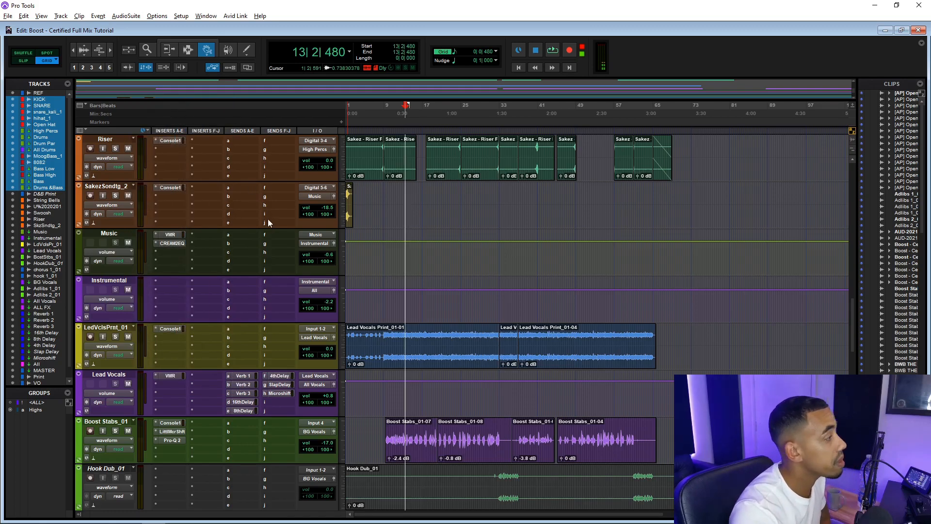
pyautogui.scroll(-1, 269, 223)
pyautogui.scroll(-7, 204, 214)
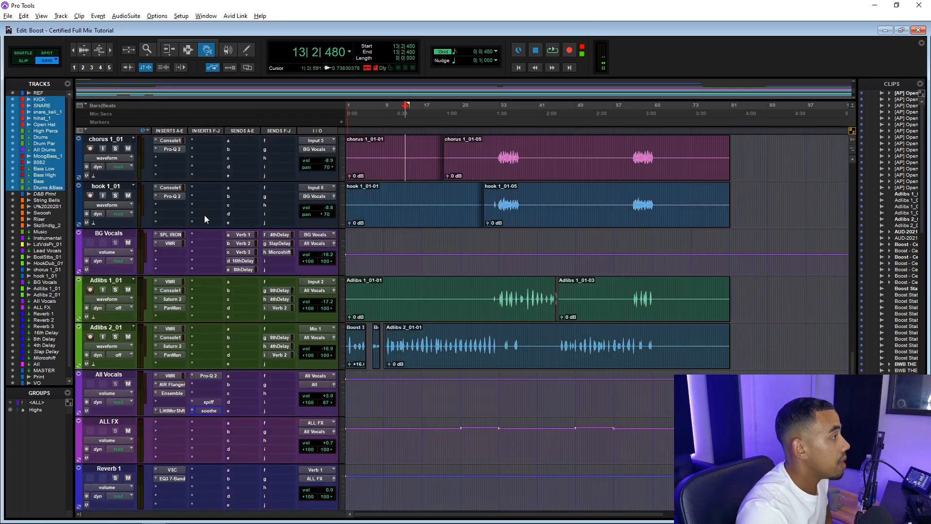
# Select the All bus and open its VMR and Pro-Q 2 insert plugin windows
pyautogui.scroll(-11, 170, 377)
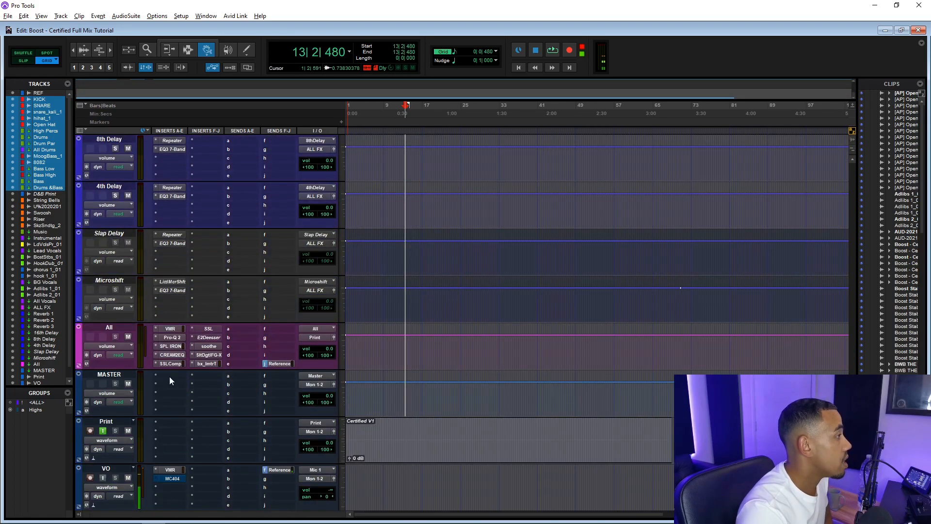
pyautogui.click(107, 328)
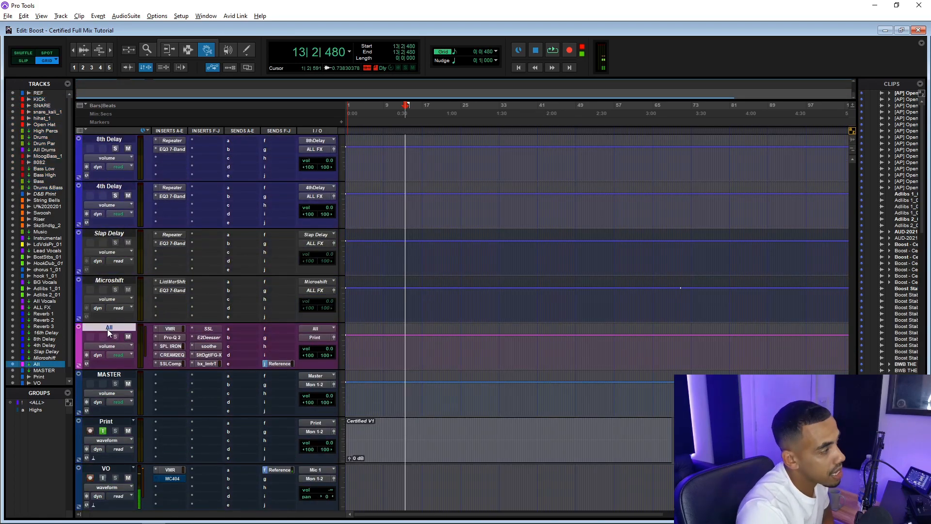
pyautogui.click(171, 328)
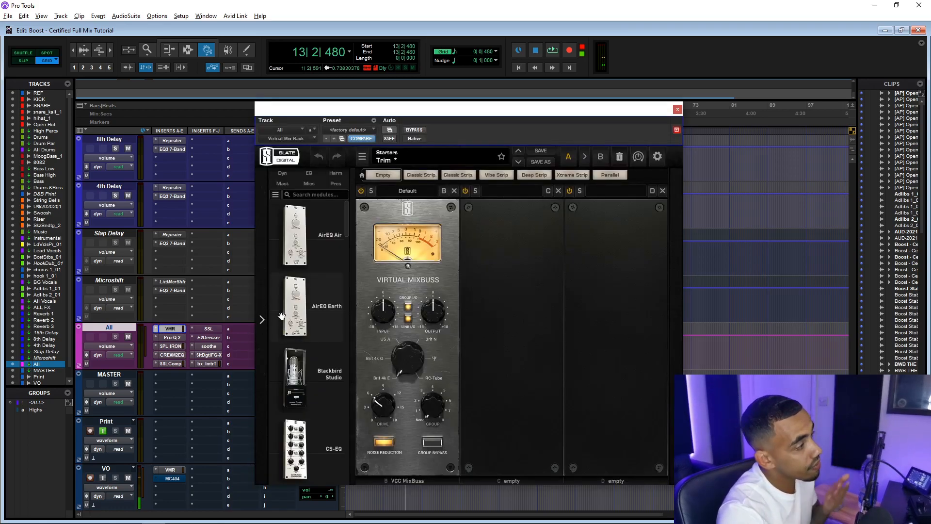
pyautogui.click(172, 337)
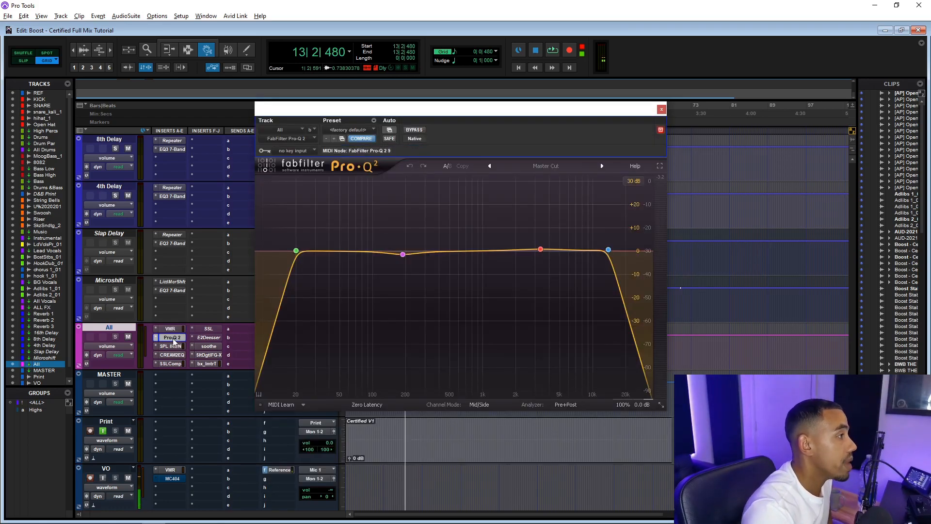
# Open the SPL Iron, Cream 2 EQ and SSL Comp inserts on the All bus
pyautogui.click(174, 346)
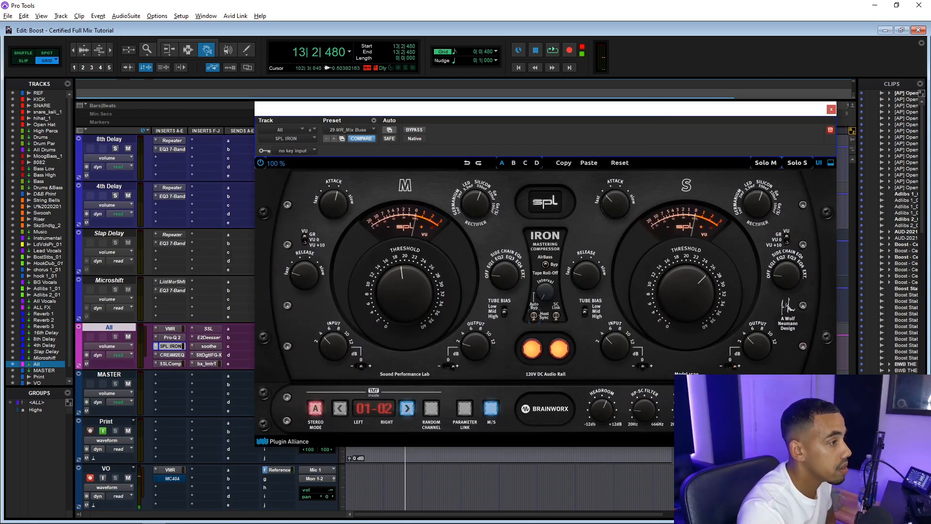
pyautogui.click(167, 355)
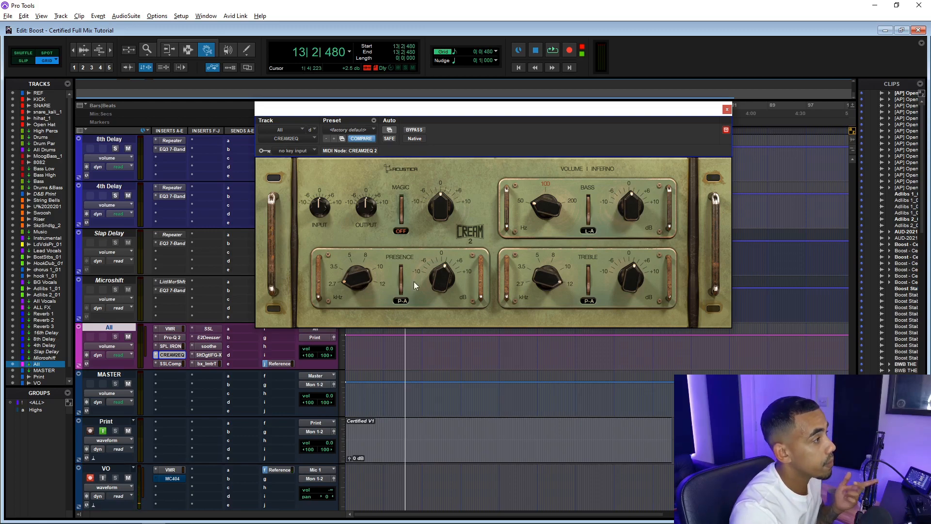
pyautogui.click(177, 365)
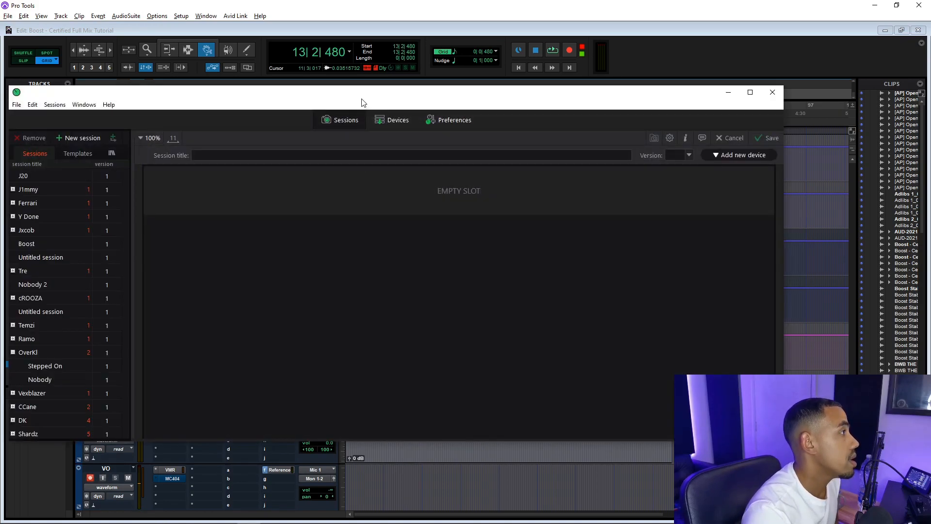
pyautogui.moveTo(364, 100); pyautogui.dragTo(266, 101)
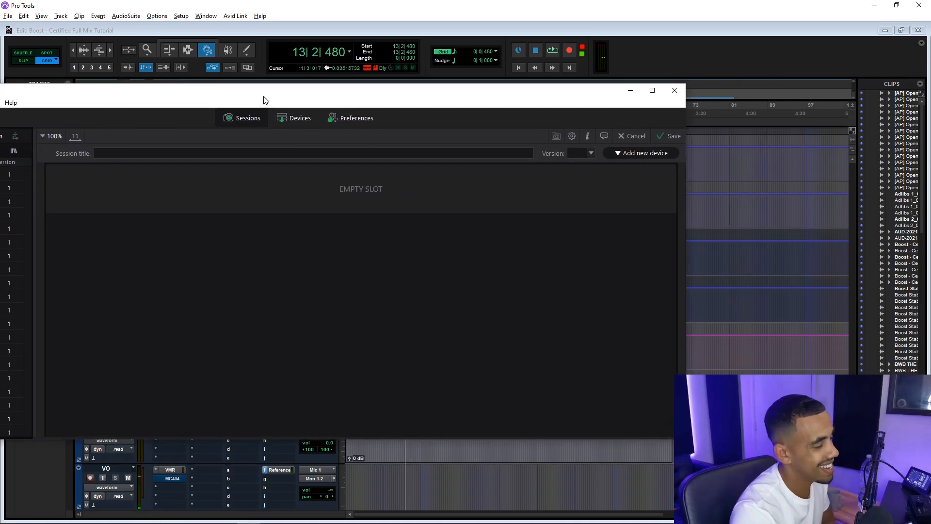
pyautogui.moveTo(265, 100); pyautogui.dragTo(357, 97)
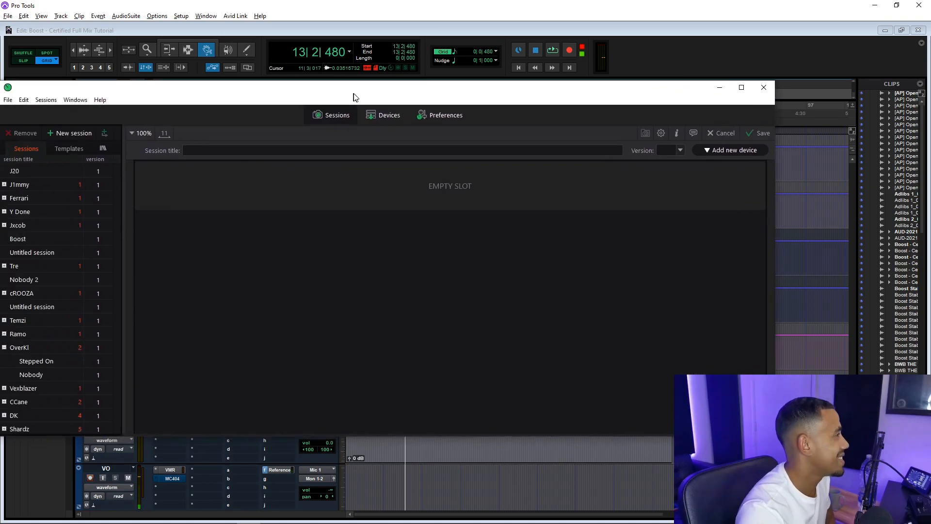
pyautogui.click(34, 237)
pyautogui.moveTo(242, 96); pyautogui.dragTo(153, 94)
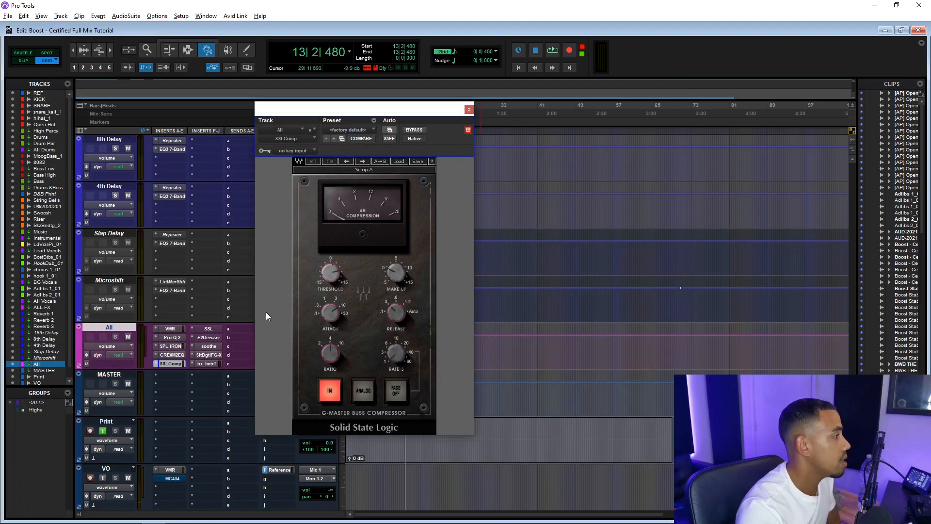
# Open the soothe, FG-X and bx_limiter True Peak inserts on the All bus, and close the limiter window
pyautogui.click(209, 346)
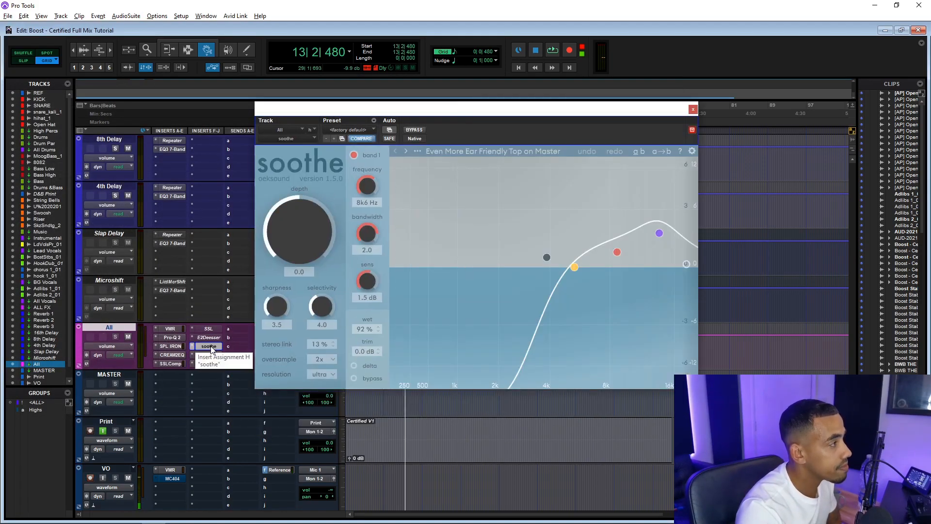
pyautogui.click(206, 355)
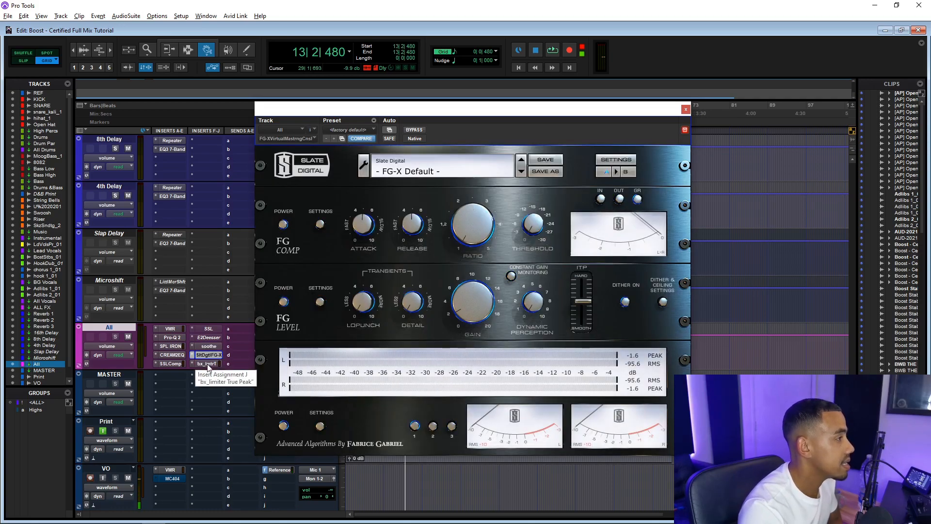
pyautogui.click(208, 364)
pyautogui.moveTo(406, 103); pyautogui.dragTo(401, 92)
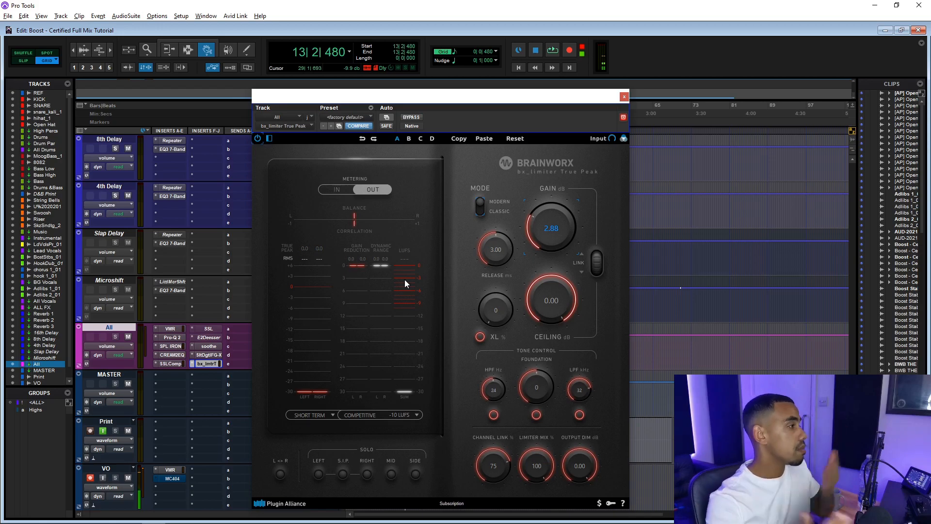
pyautogui.click(624, 97)
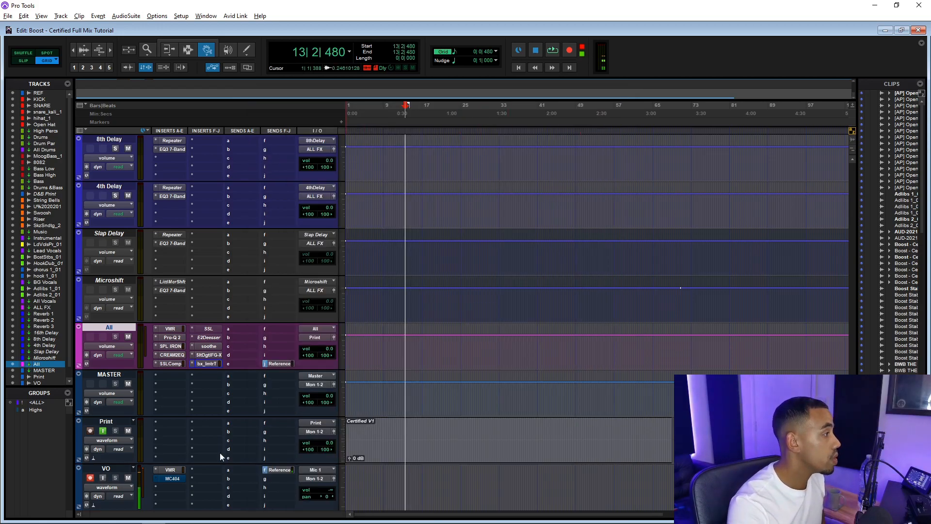